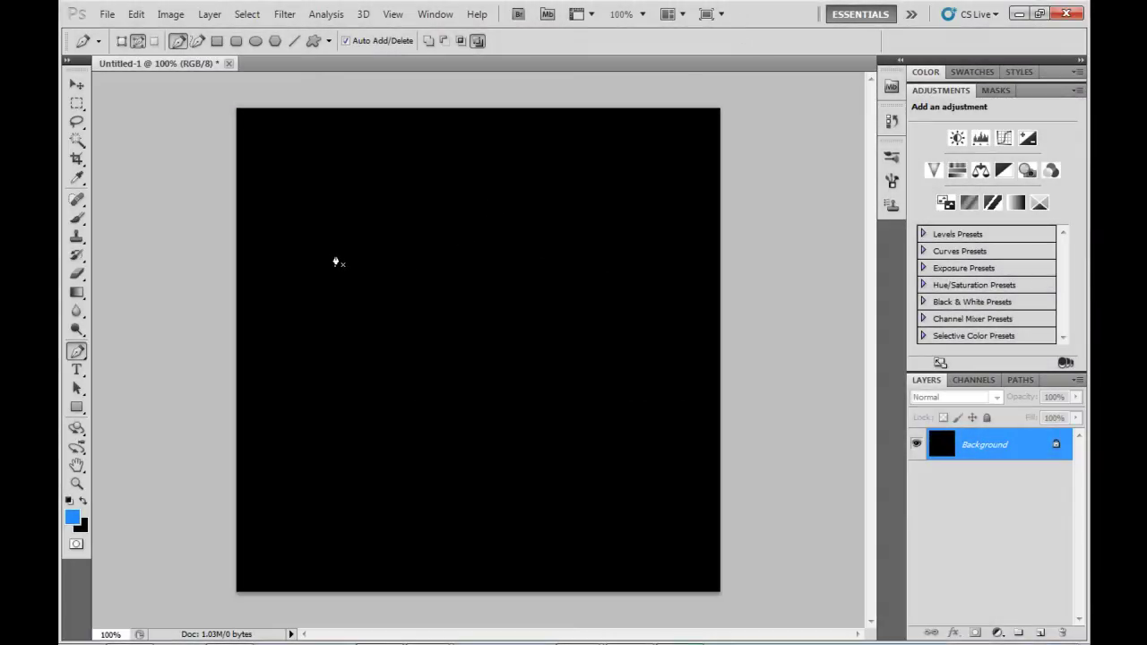
Step: Add Layer 1 and draw a pen curve arcing from the upper left down to the lower right
key("ctrl+shift+n")
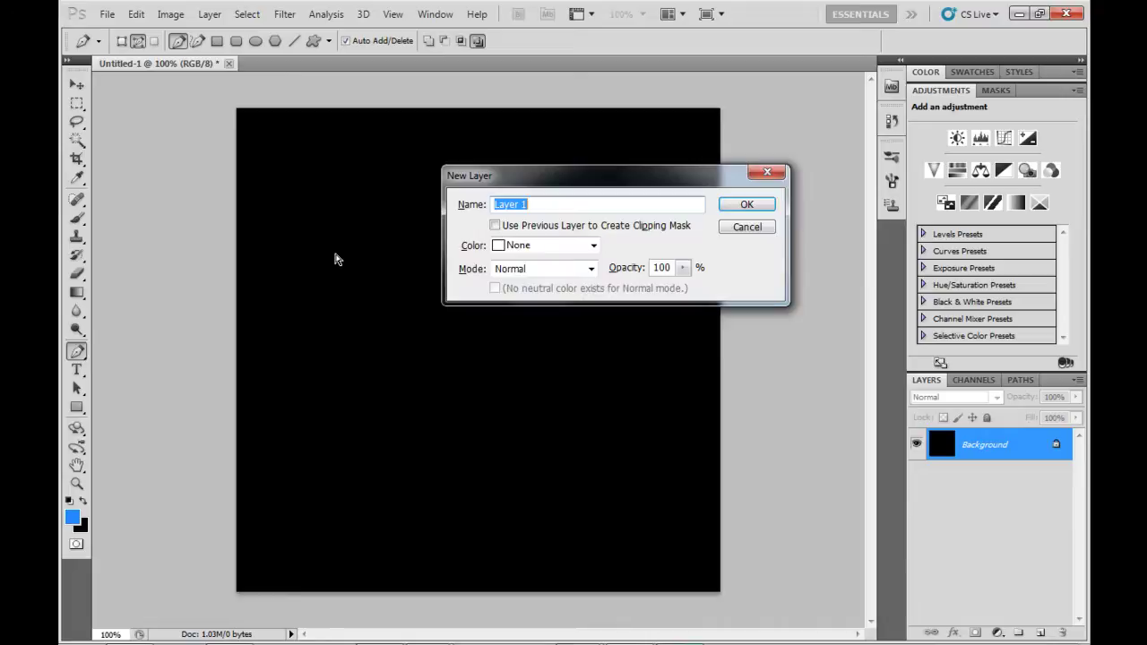
key("Return")
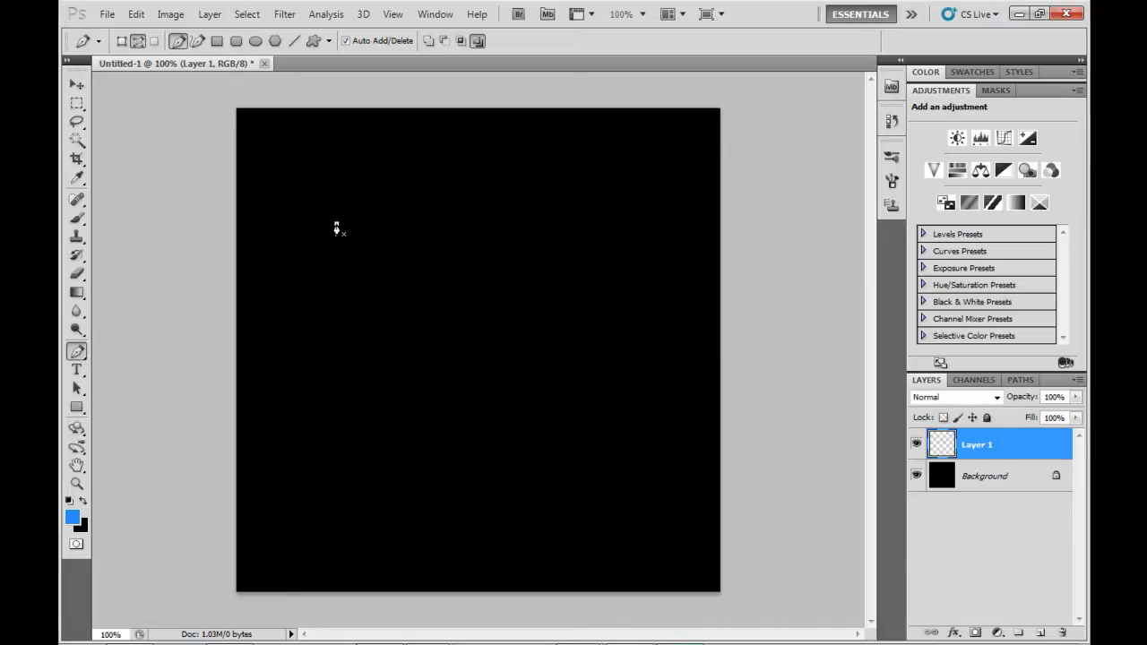
left_click_drag(336, 224, 495, 203)
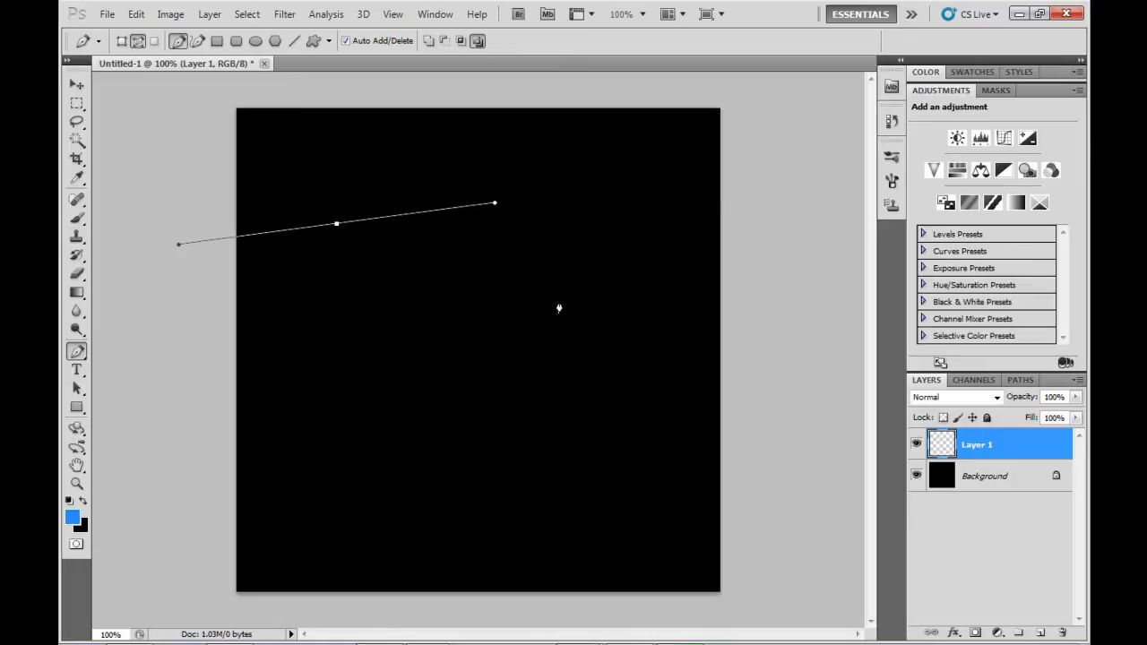
left_click_drag(578, 436, 556, 593)
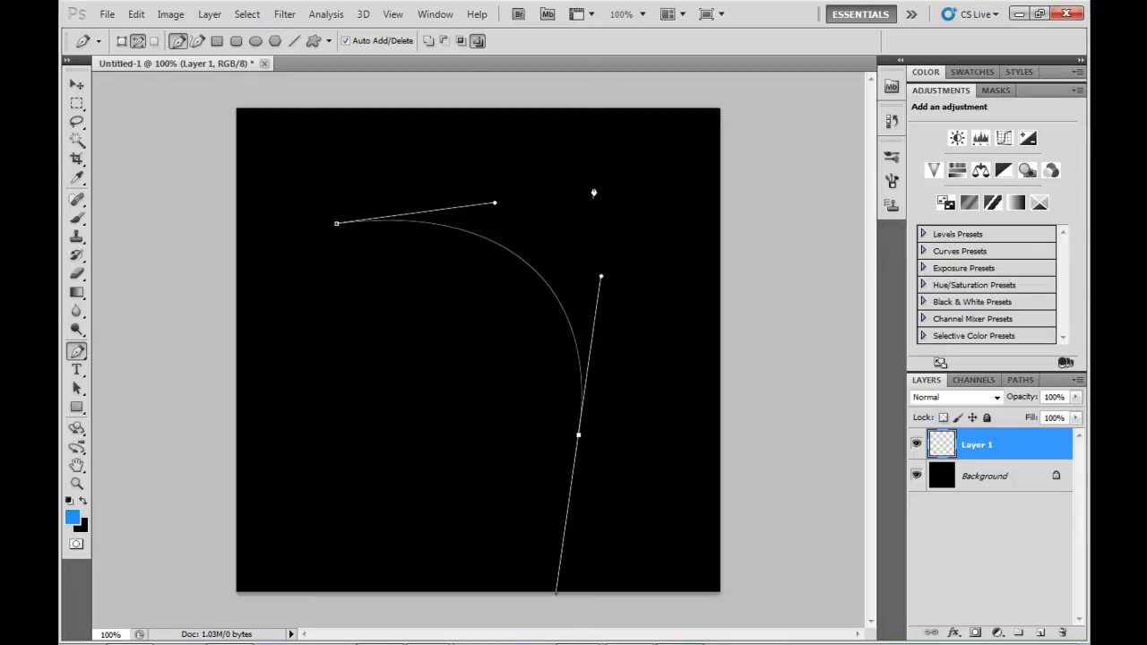
Step: Set the brush size to 1 px
left_click(77, 218)
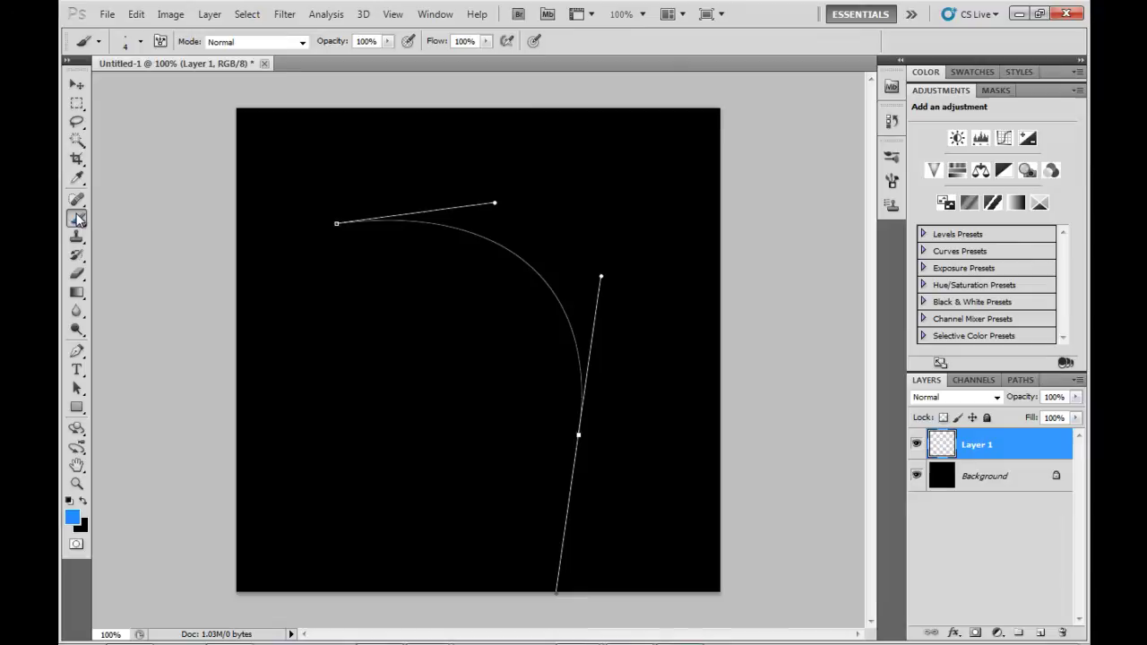
left_click(140, 42)
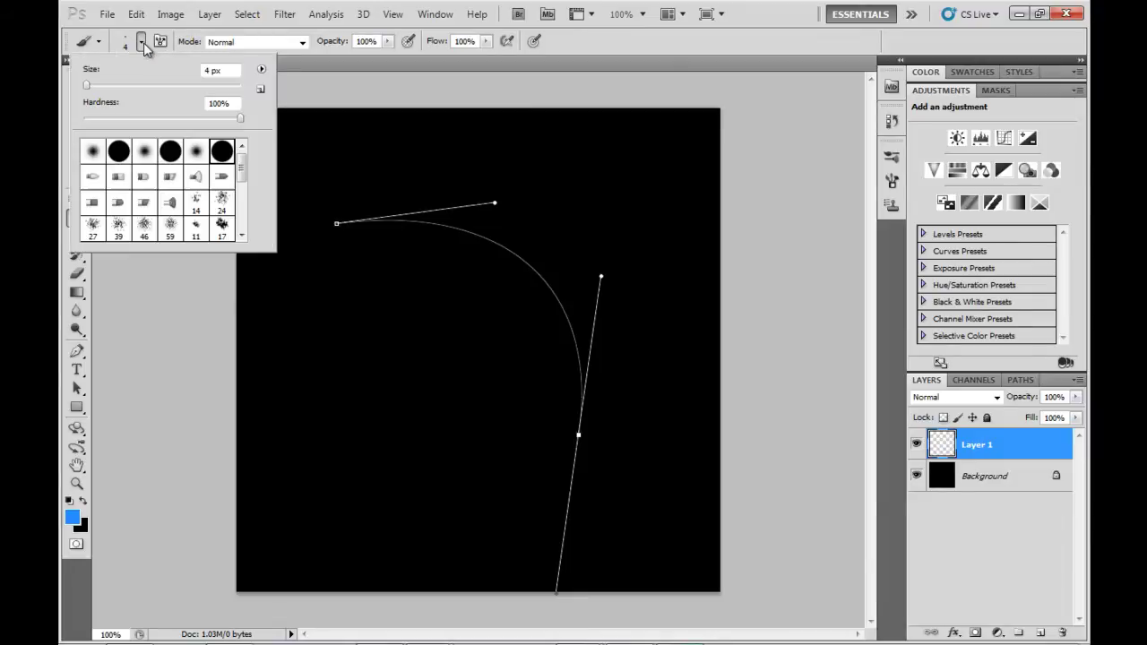
left_click(236, 71)
type("1")
key("Return")
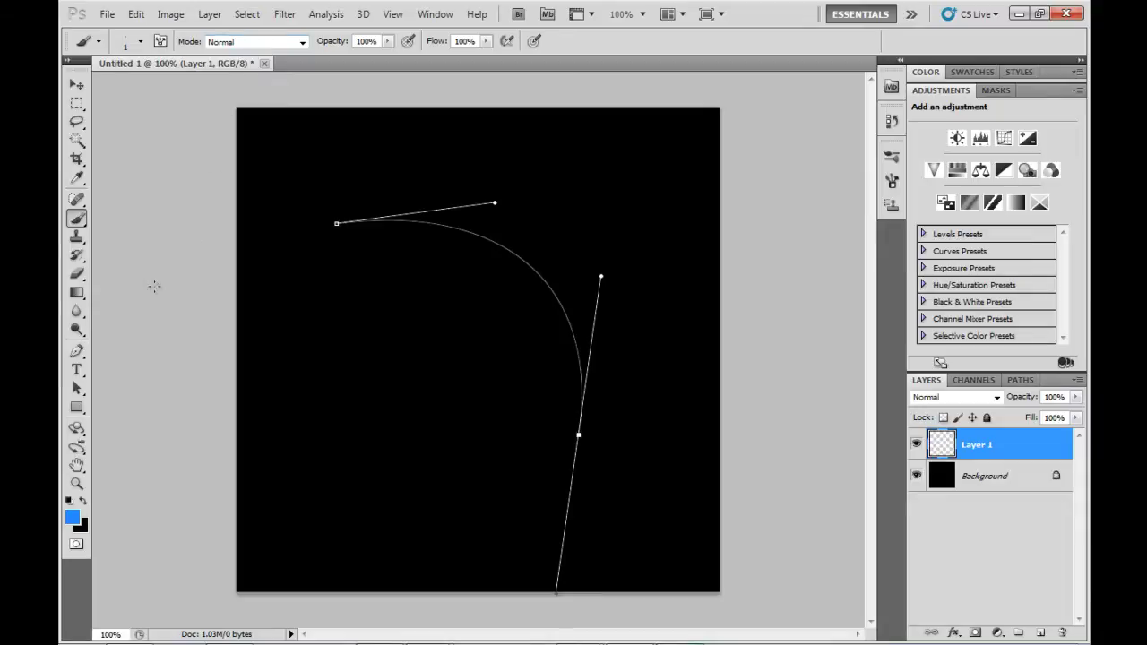
Step: Stroke the pen path with the 1 px brush and hide the path outline
left_click(76, 351)
right_click(479, 224)
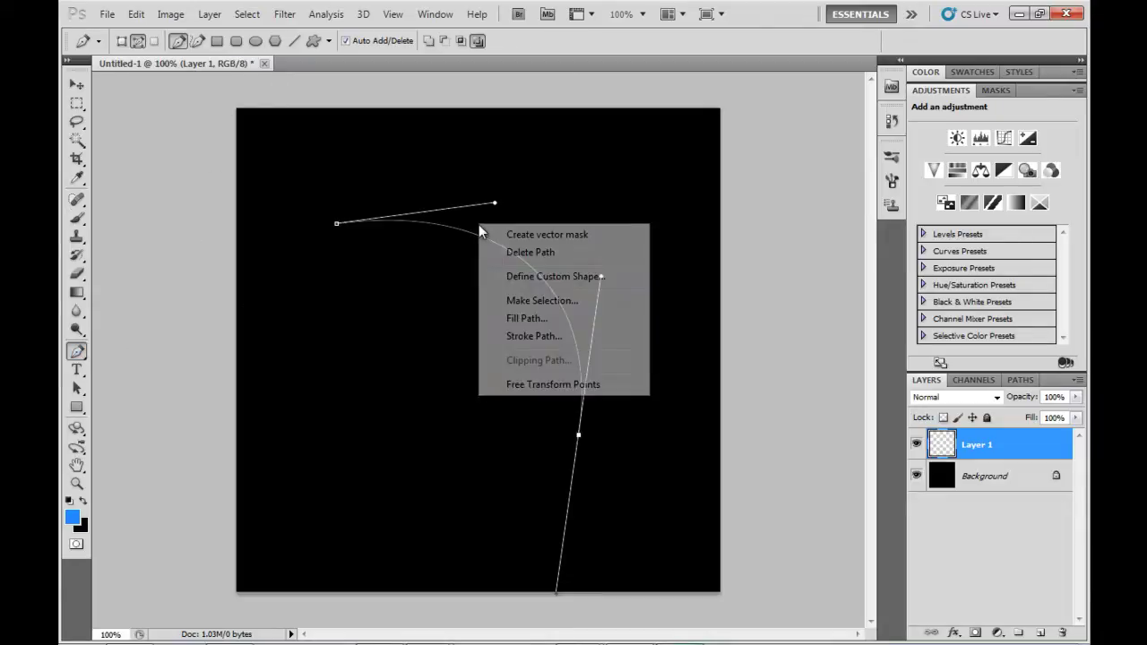
left_click(534, 336)
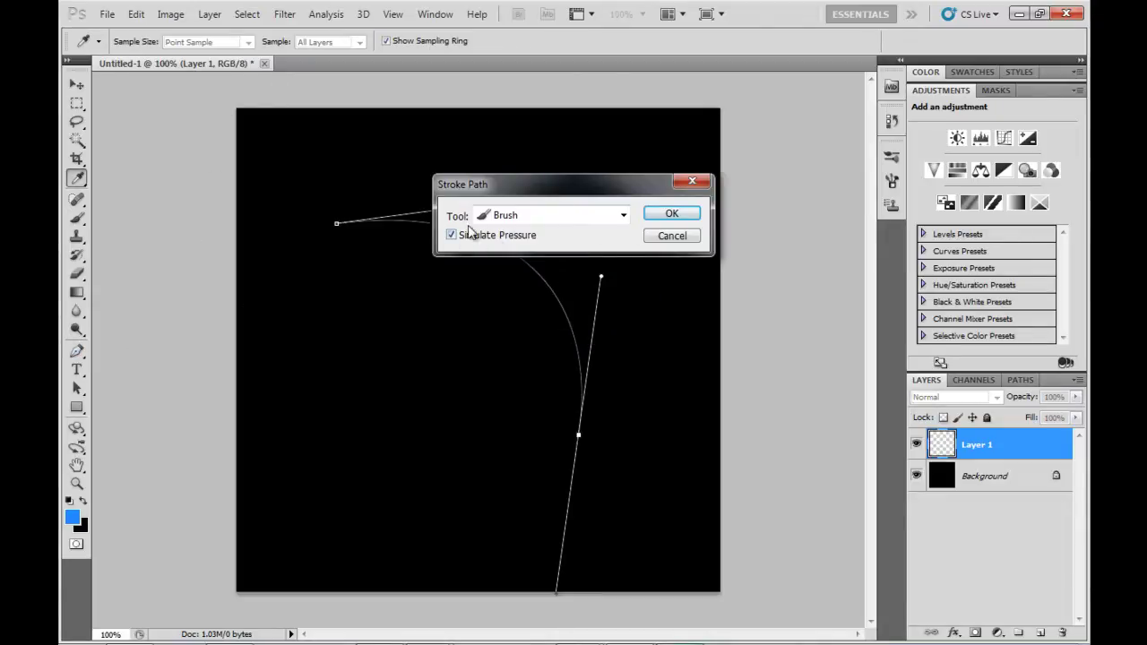
left_click(672, 216)
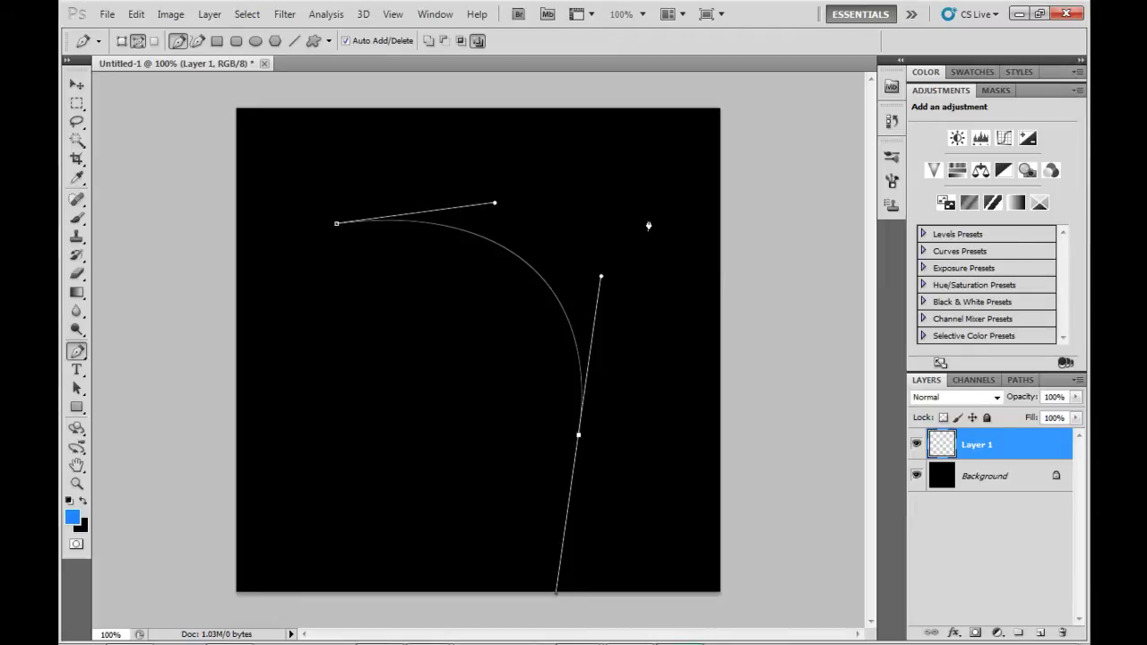
key("Return")
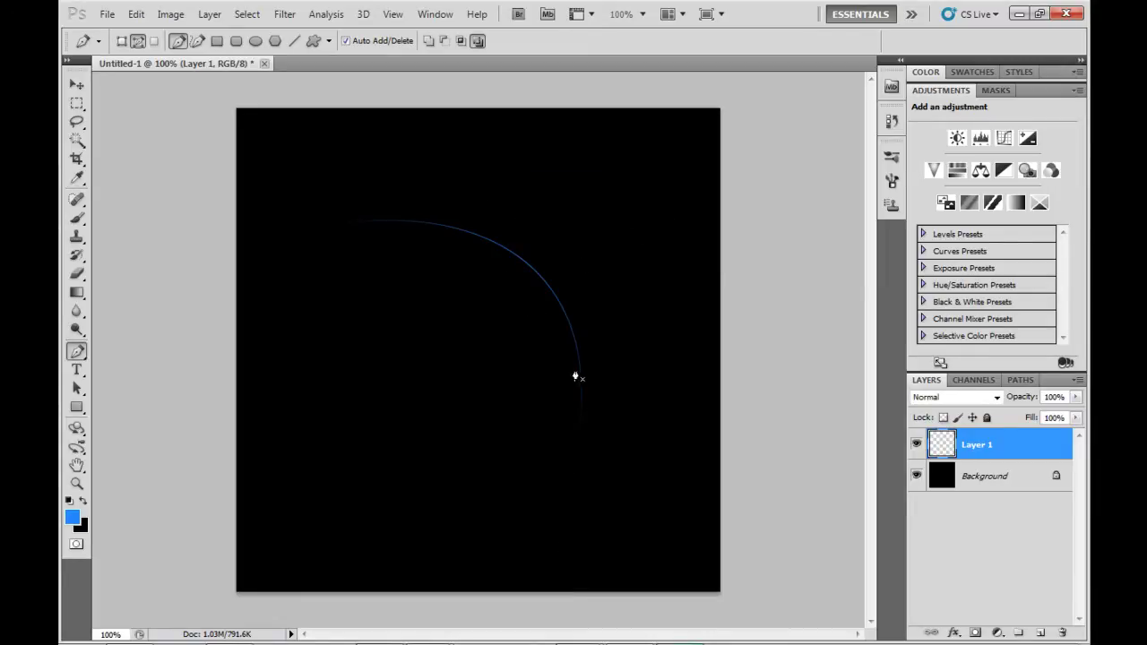
Step: Add Layer 2 and draw a second pen curve beside the first one
key("ctrl+shift+n")
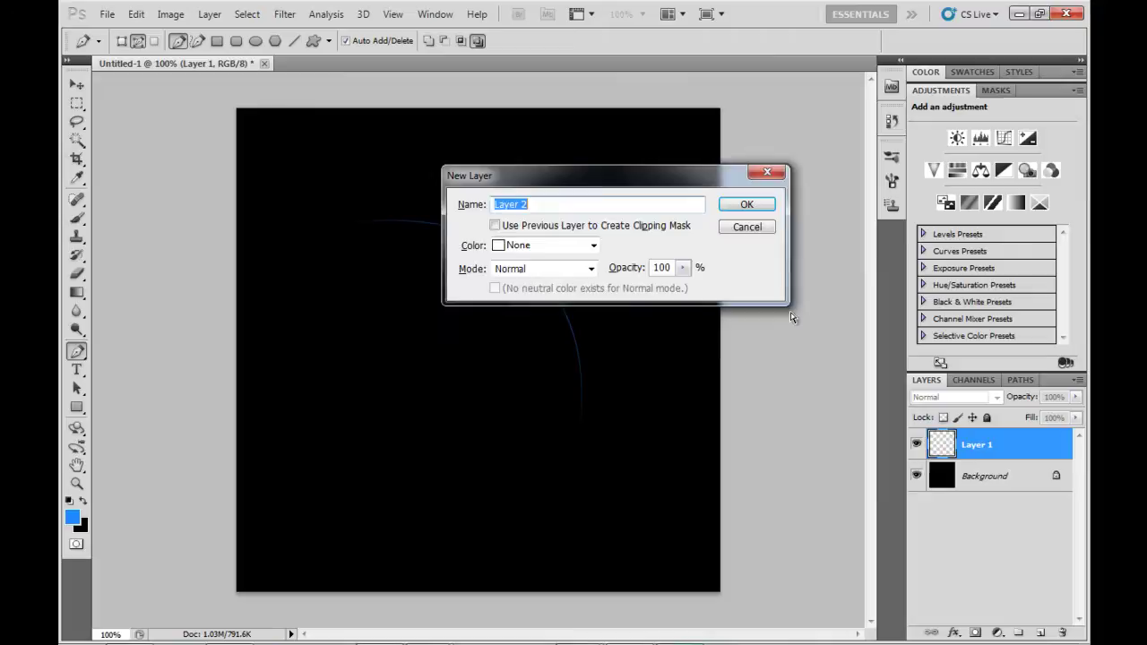
key("Return")
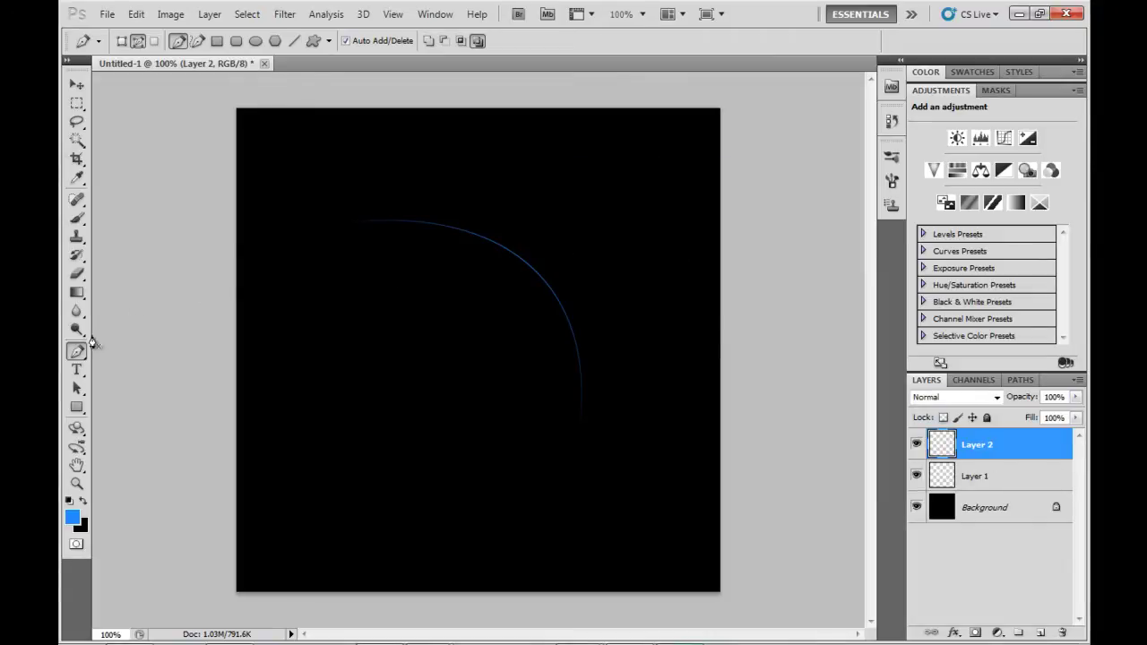
left_click_drag(349, 218, 513, 202)
left_click_drag(577, 436, 575, 581)
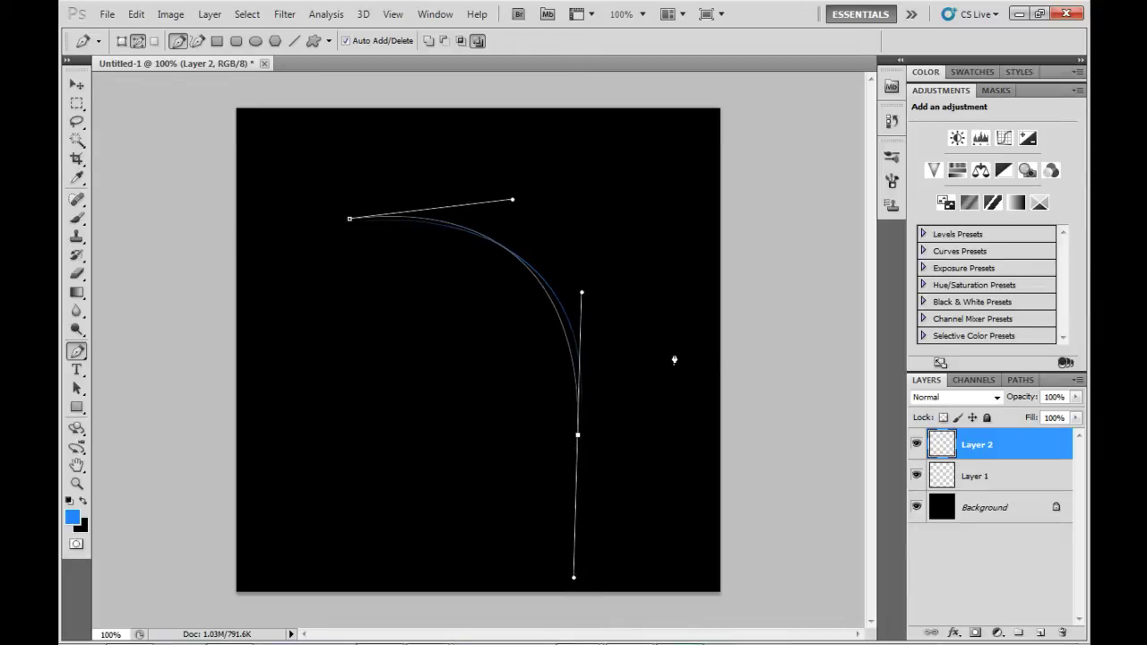
Step: Set the brush size to 2 px
left_click(75, 218)
left_click(141, 41)
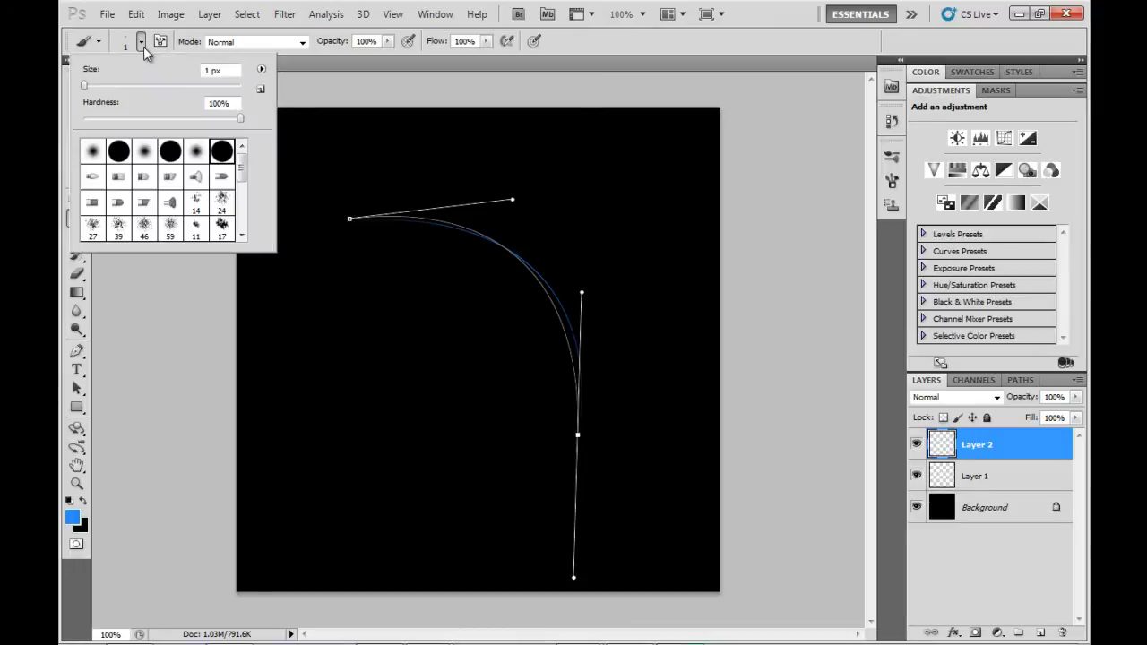
left_click(225, 70)
key("Return")
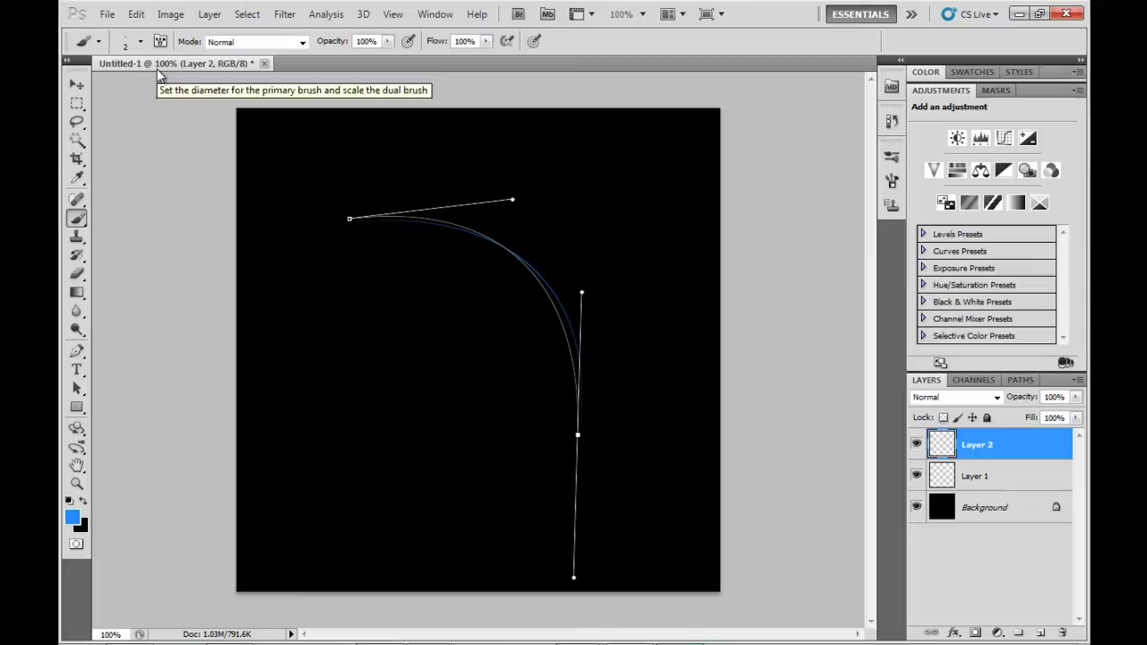
Step: Stroke the second path with the 2 px brush and hide the path outline
left_click(77, 351)
right_click(491, 280)
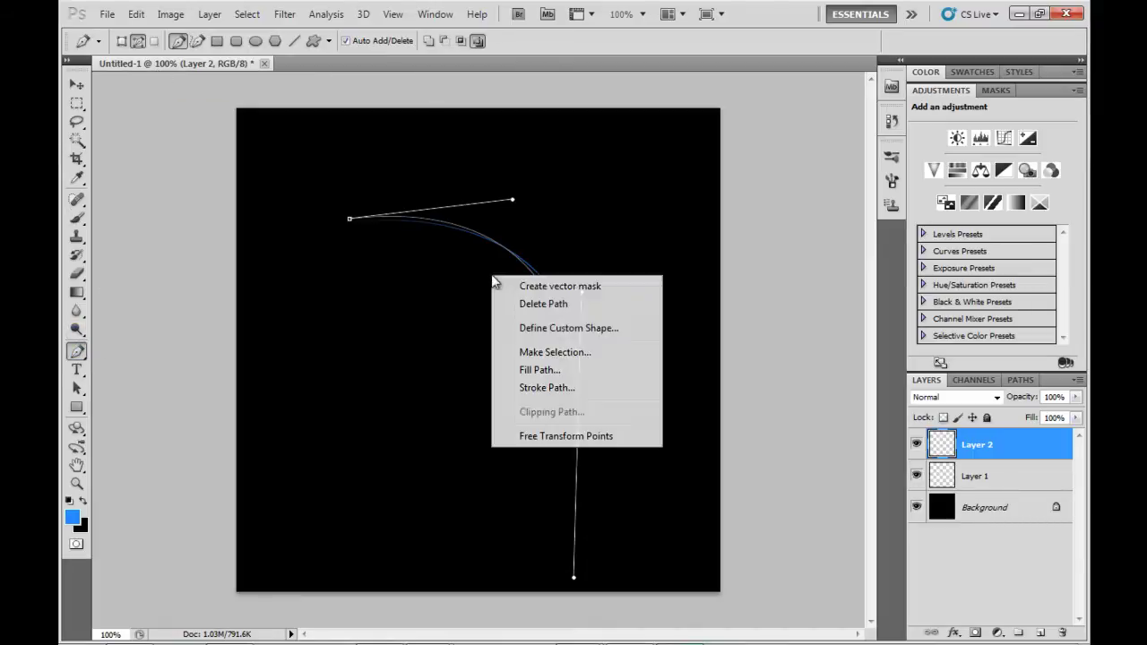
left_click(532, 389)
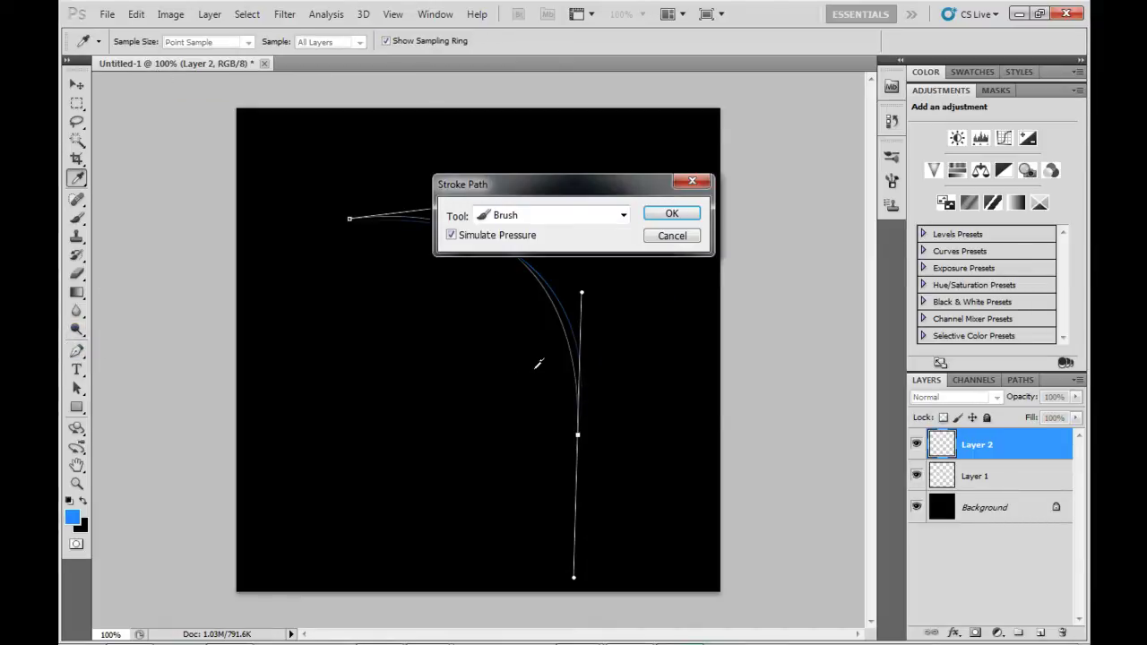
key("Return")
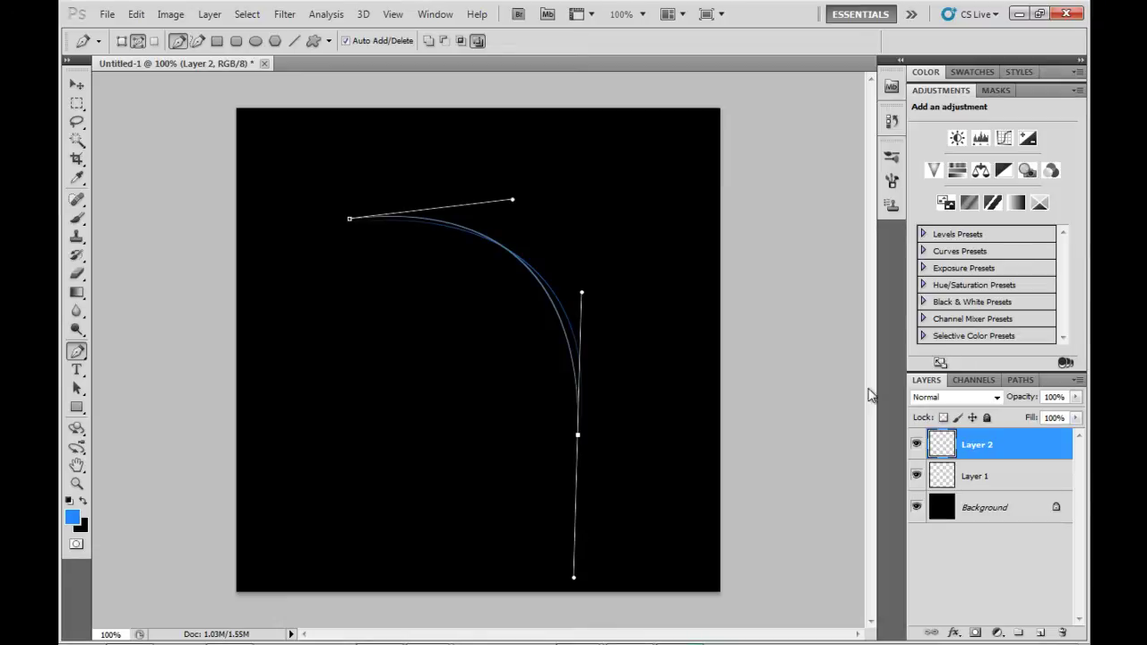
key("Return")
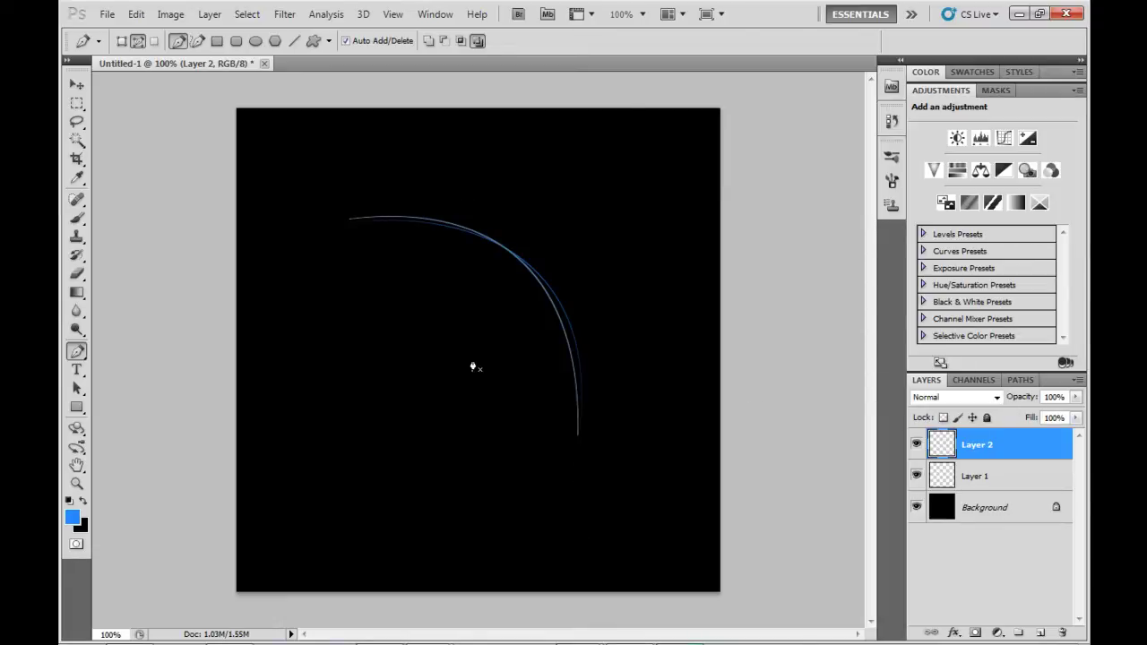
Step: Add Layer 3 and draw a third pen curve bending down past the canvas bottom
key("ctrl+shift+n")
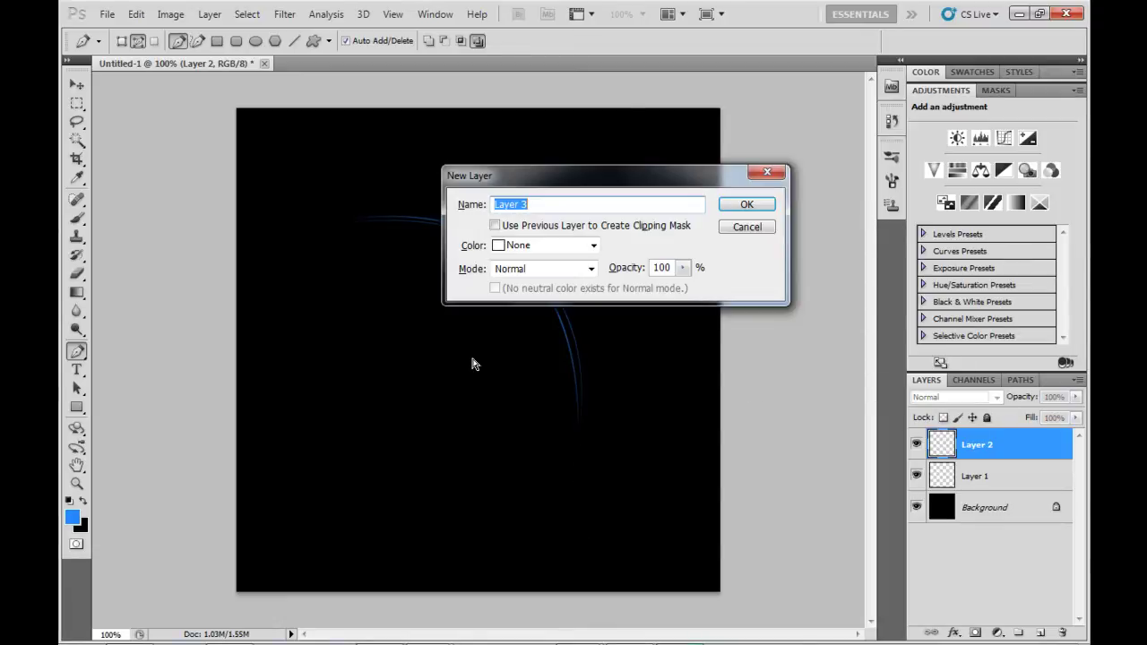
key("Return")
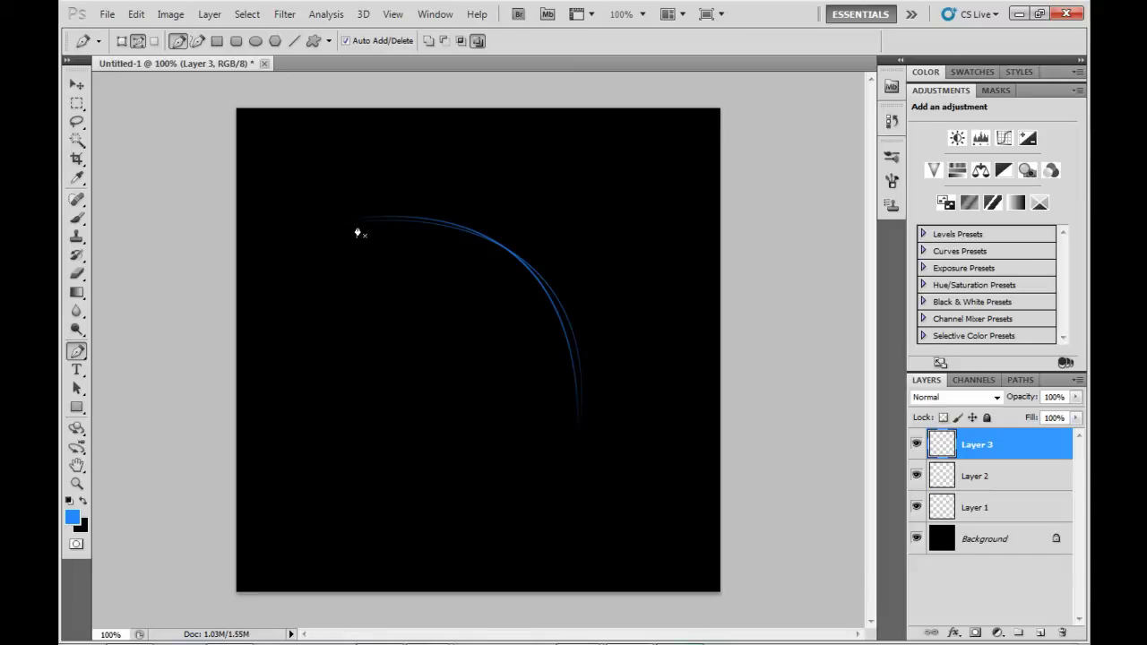
left_click_drag(357, 226, 491, 198)
left_click_drag(572, 426, 586, 620)
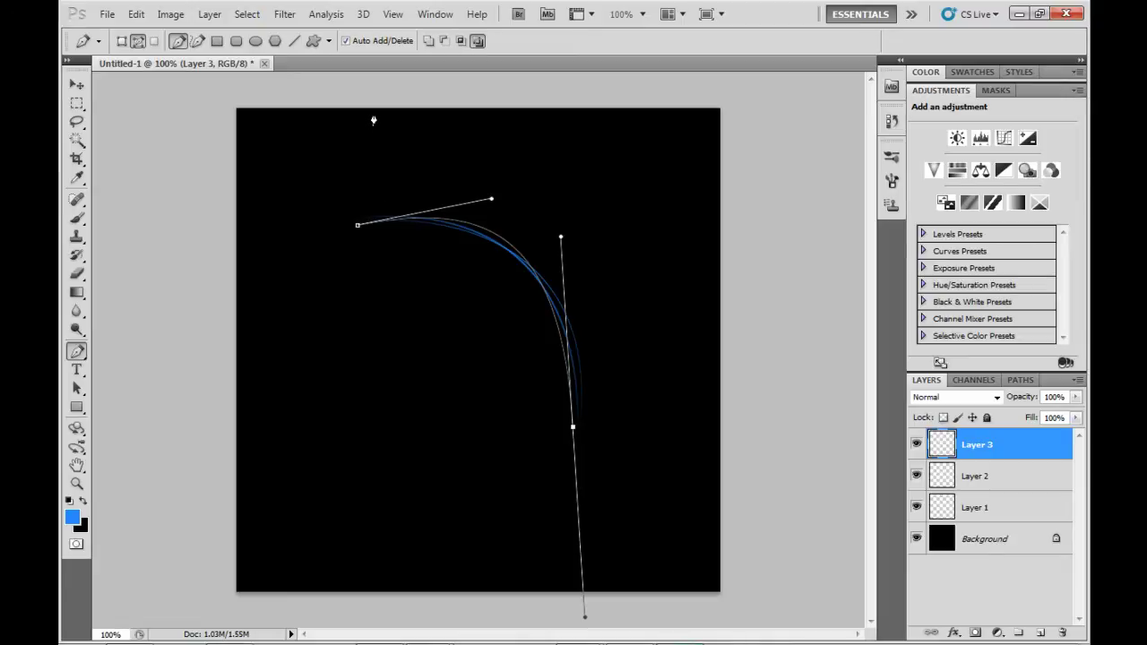
Step: Set the brush size to 3 px
key("b")
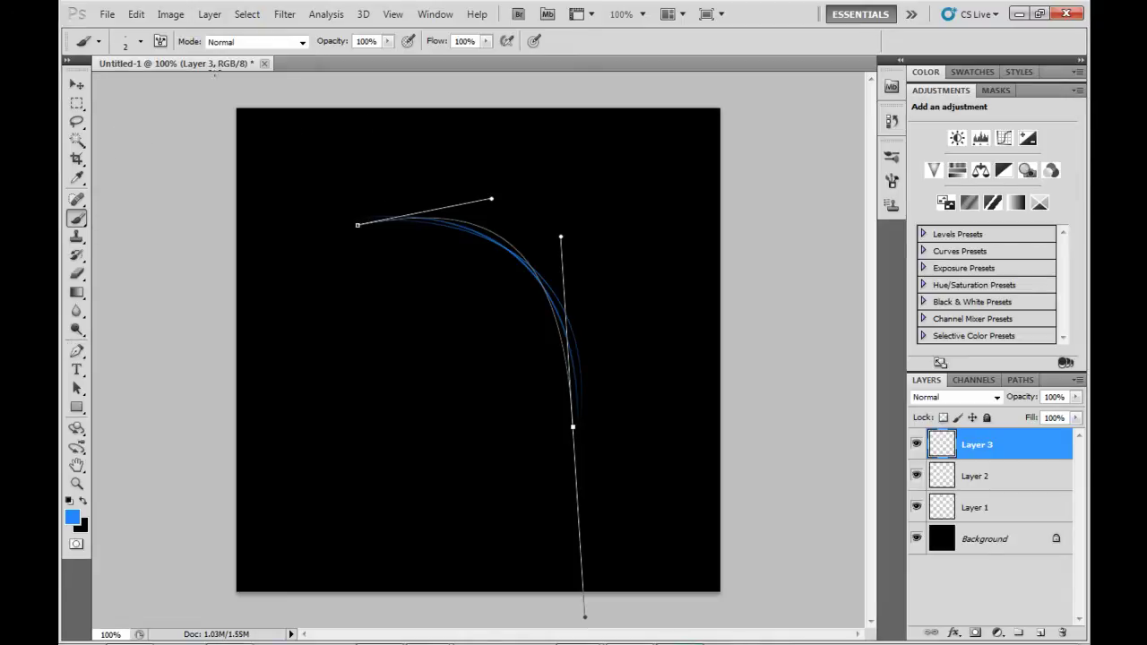
left_click(140, 41)
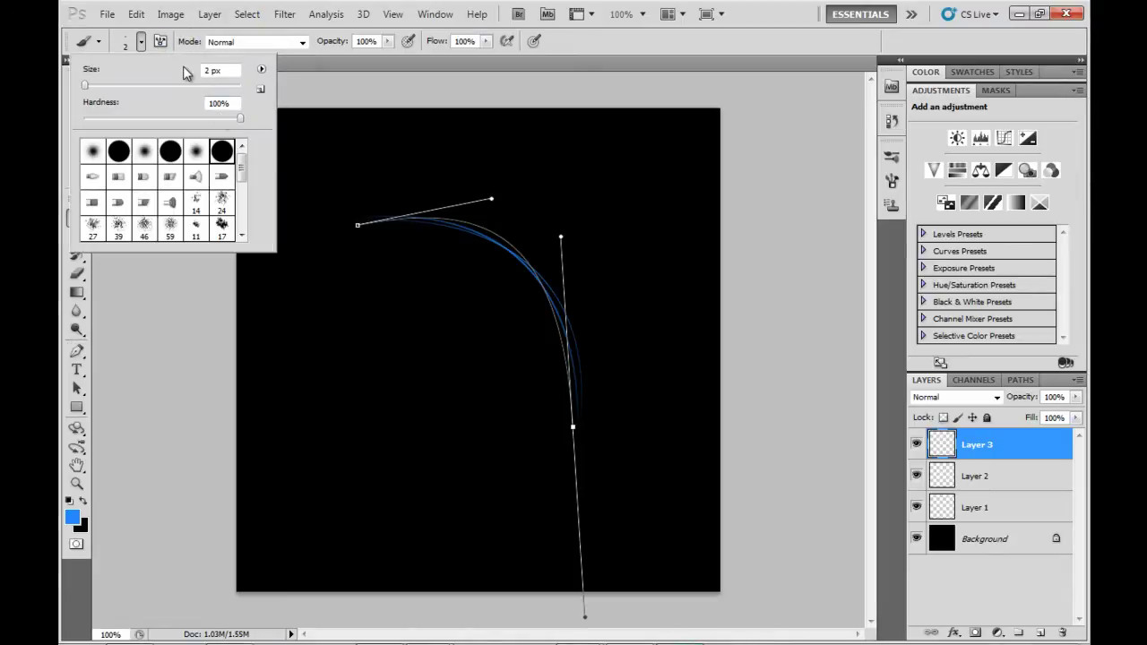
left_click(205, 70)
type("3")
key("Return")
Step: Stroke the third path with the 3 px blue brush
left_click(78, 354)
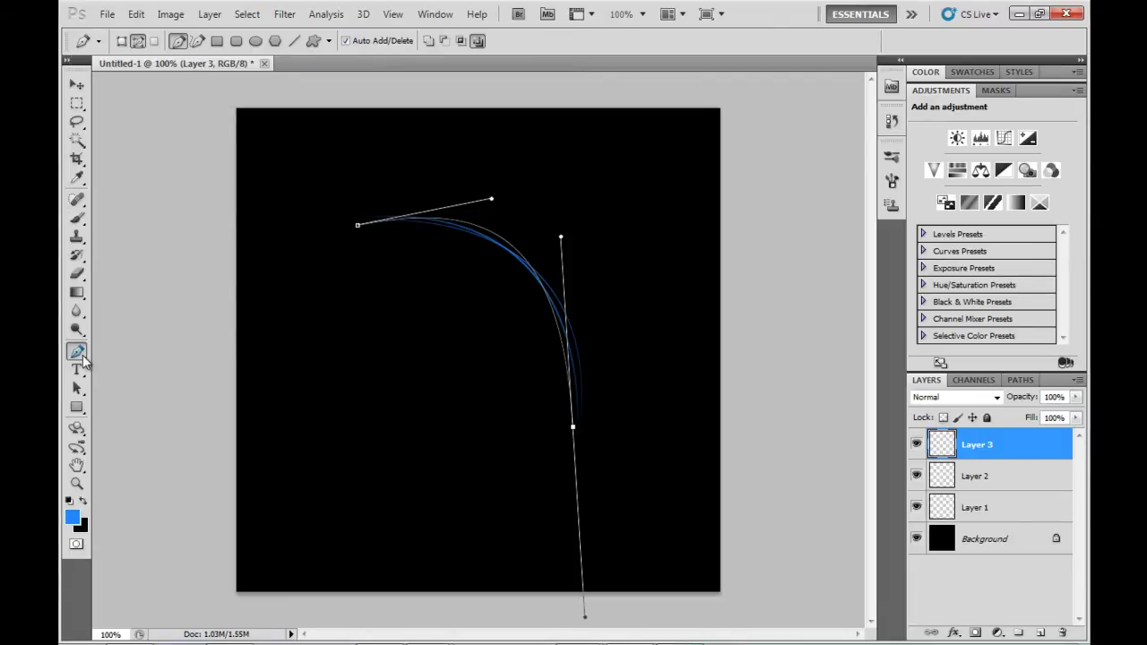
right_click(536, 264)
left_click(573, 377)
key("Return")
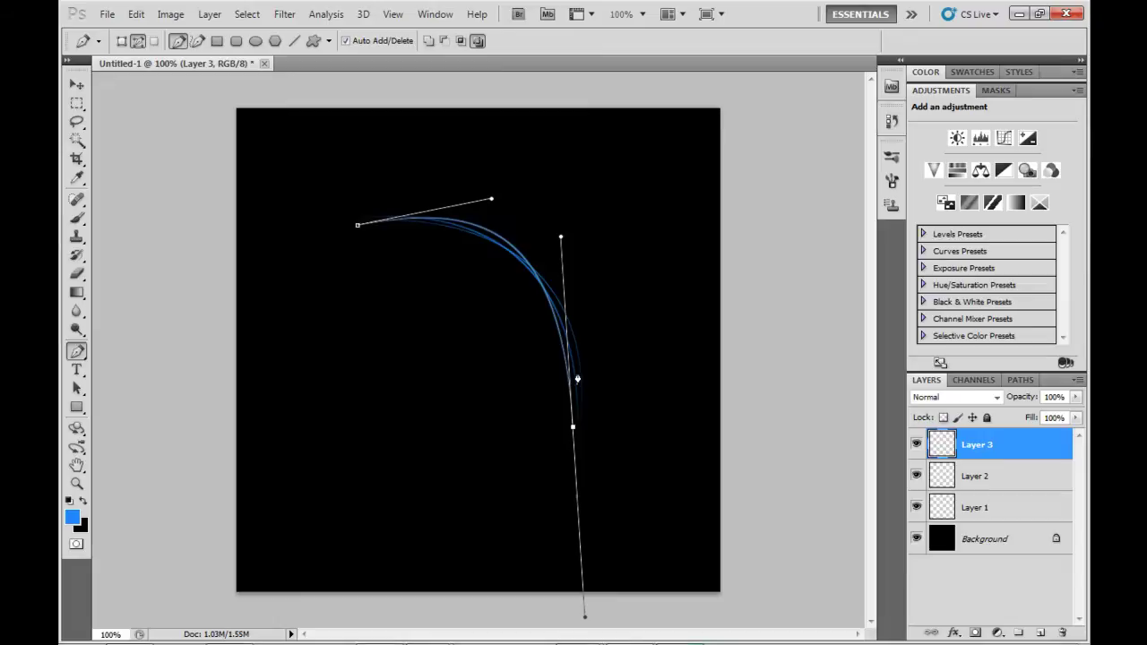
Step: Add Layer 4, hide the old path, and draw a new curve bending downward
key("ctrl+shift+n")
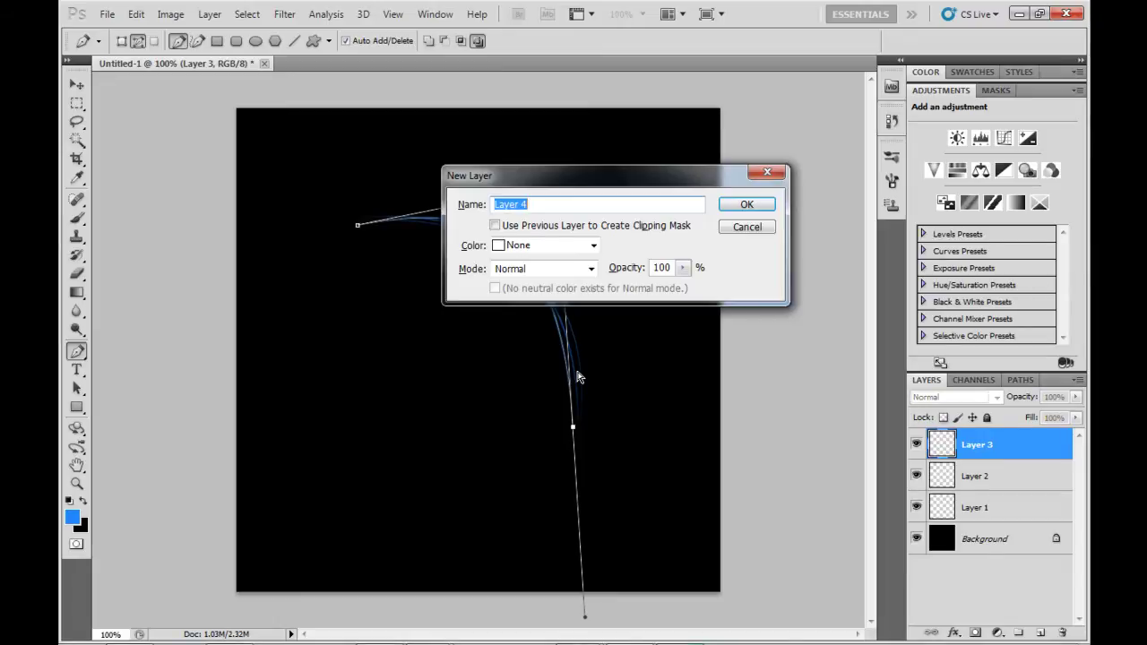
key("Return")
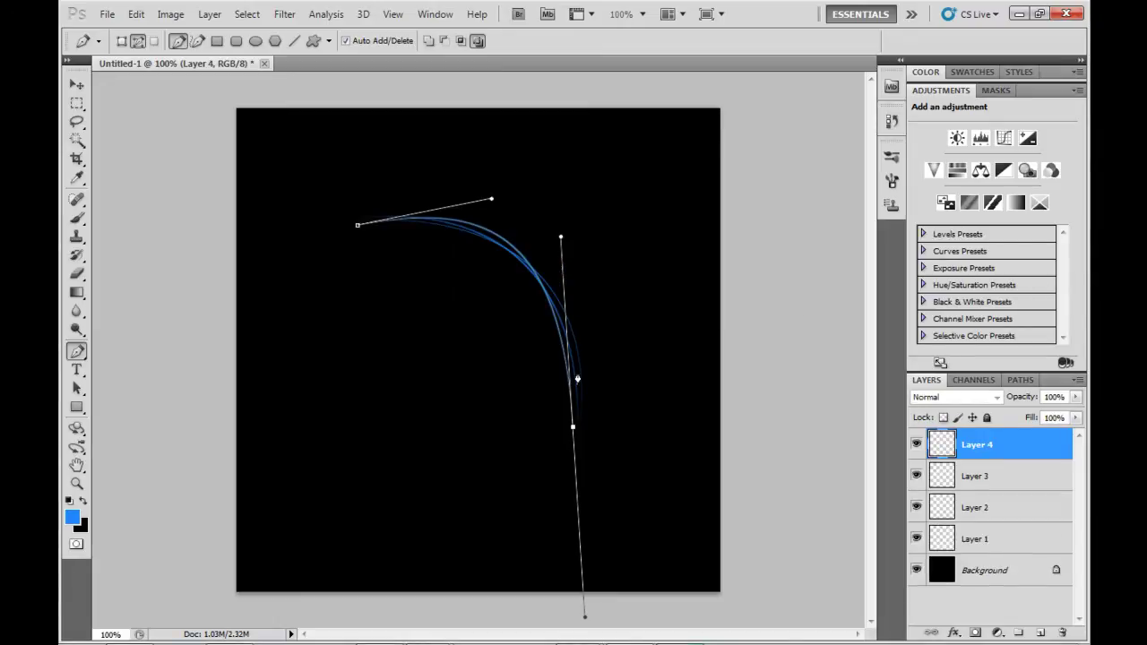
key("Return")
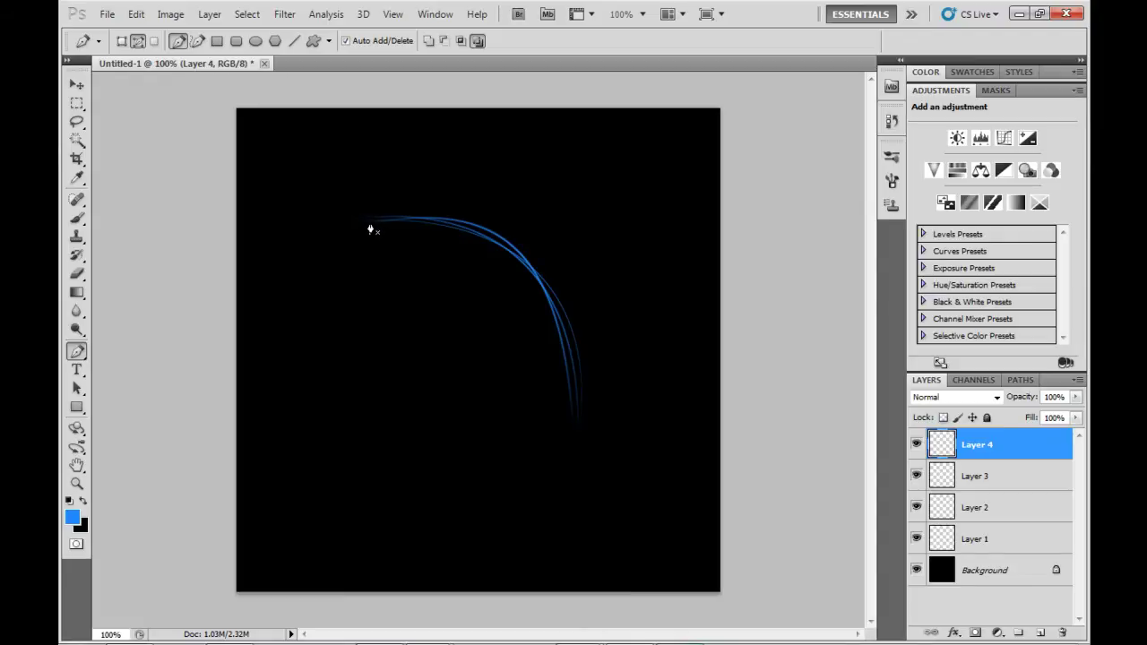
left_click_drag(364, 217, 496, 207)
left_click_drag(584, 419, 627, 568)
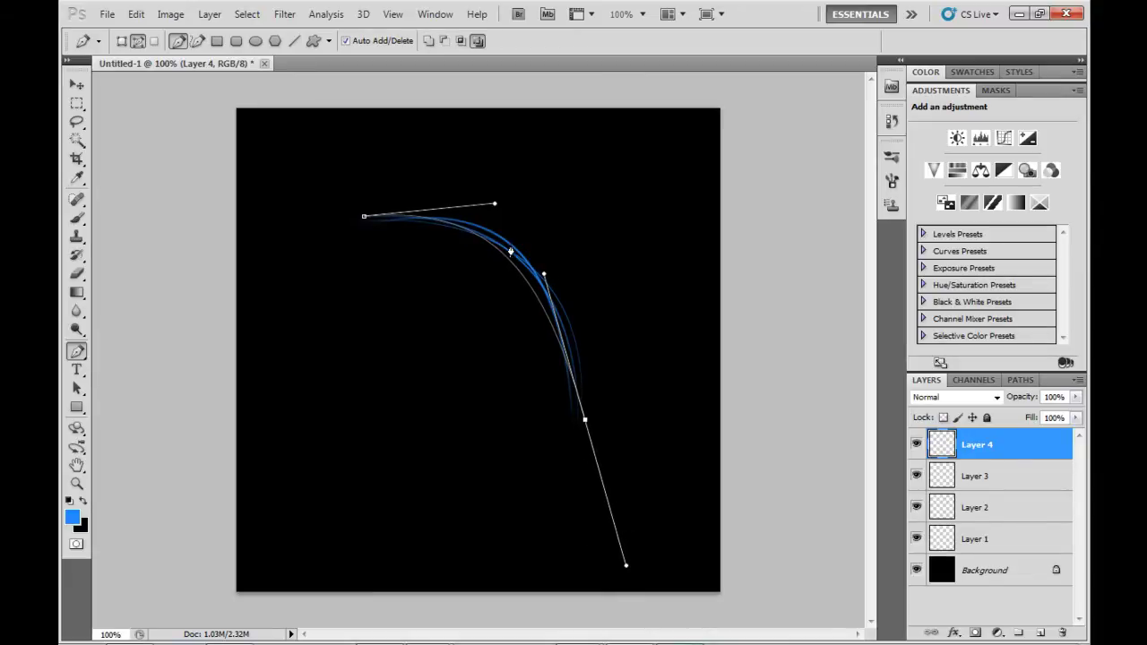
Step: Enlarge the brush to 4 px
key("b")
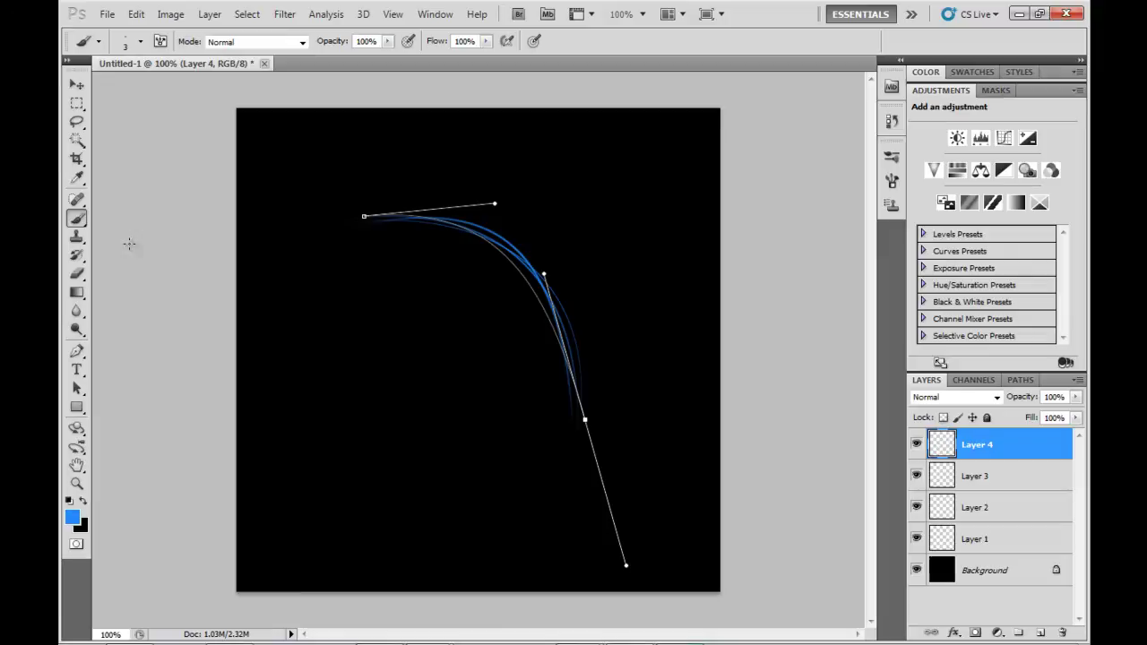
left_click(140, 45)
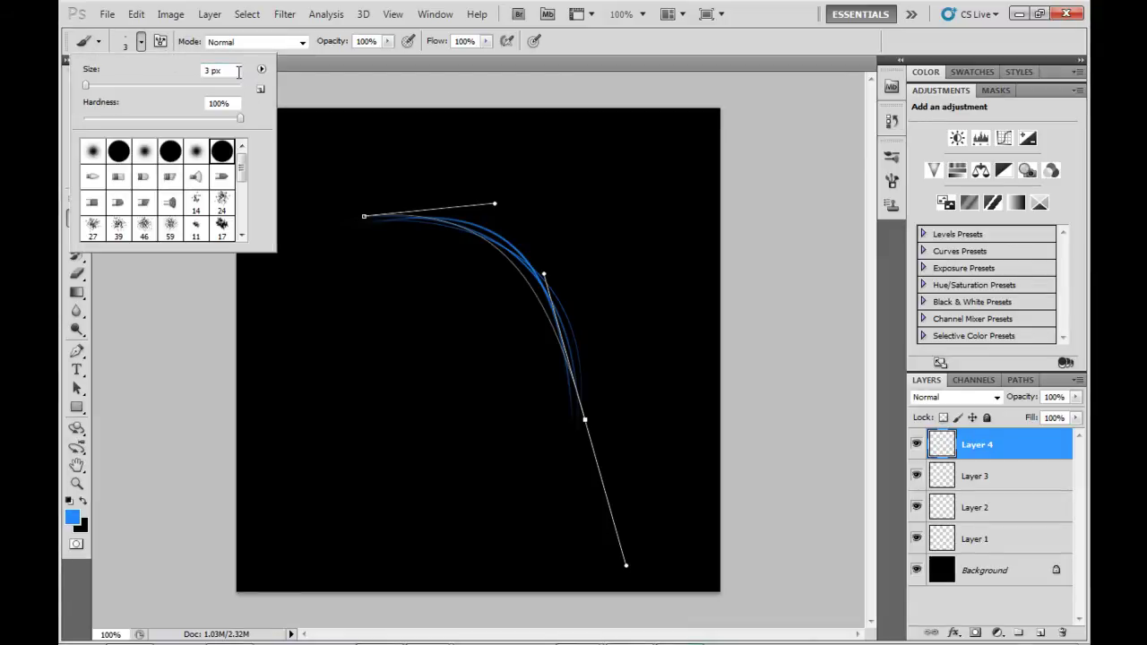
double_click(200, 71)
type("5")
key("Return")
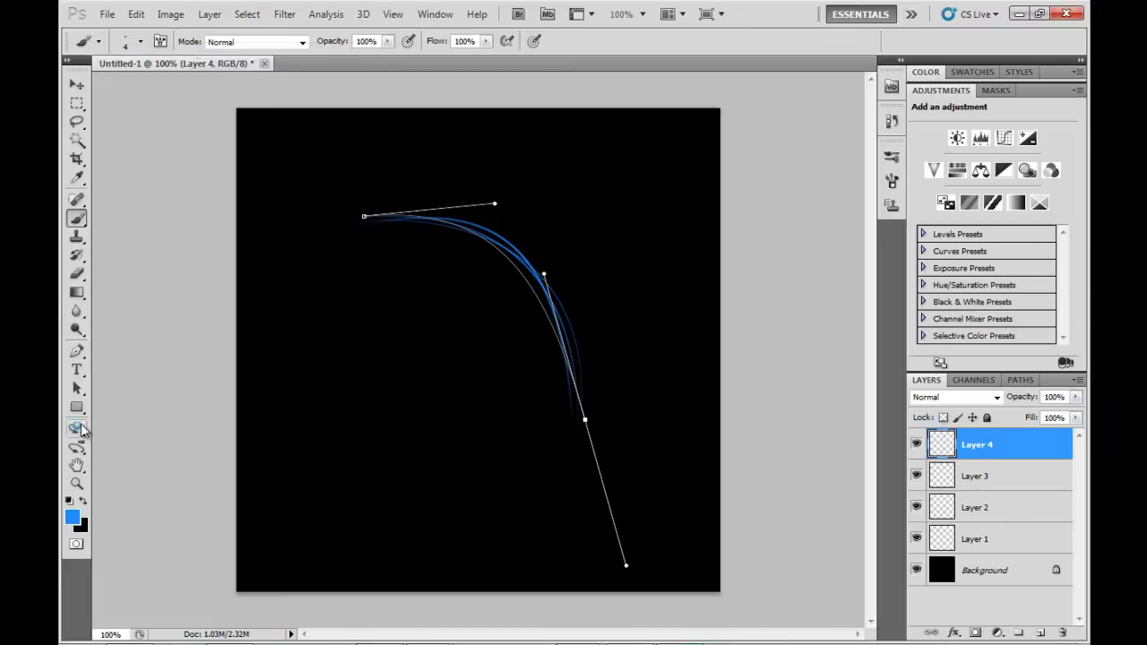
Step: Stroke the new curve with the 4 px blue brush
left_click(76, 352)
right_click(519, 209)
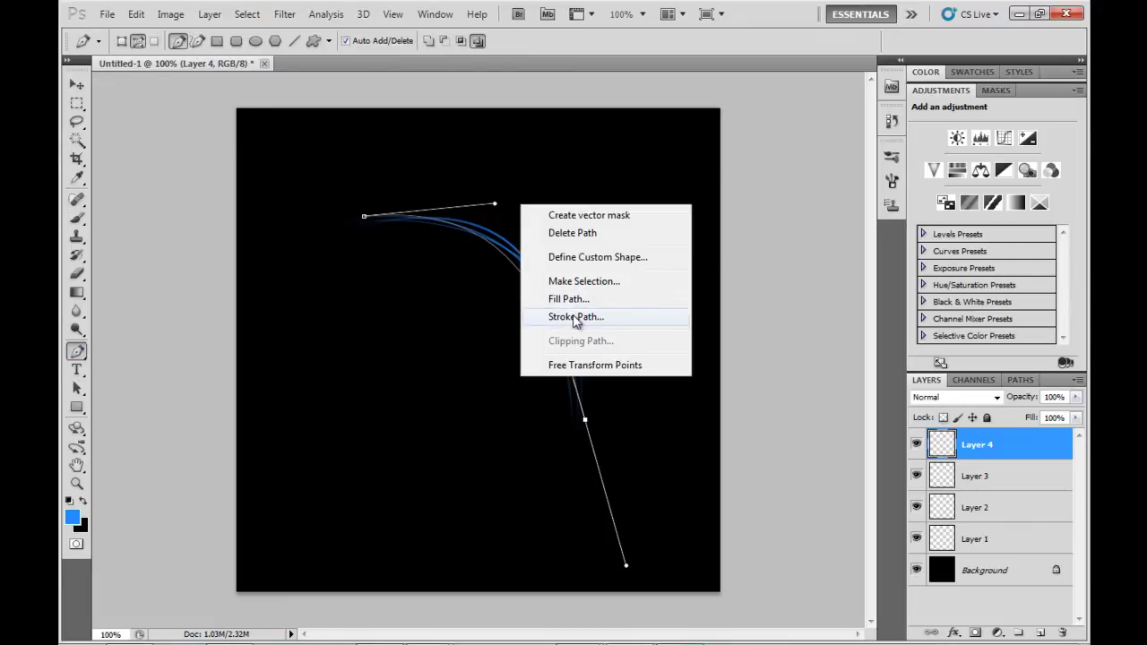
left_click(584, 315)
key("Return")
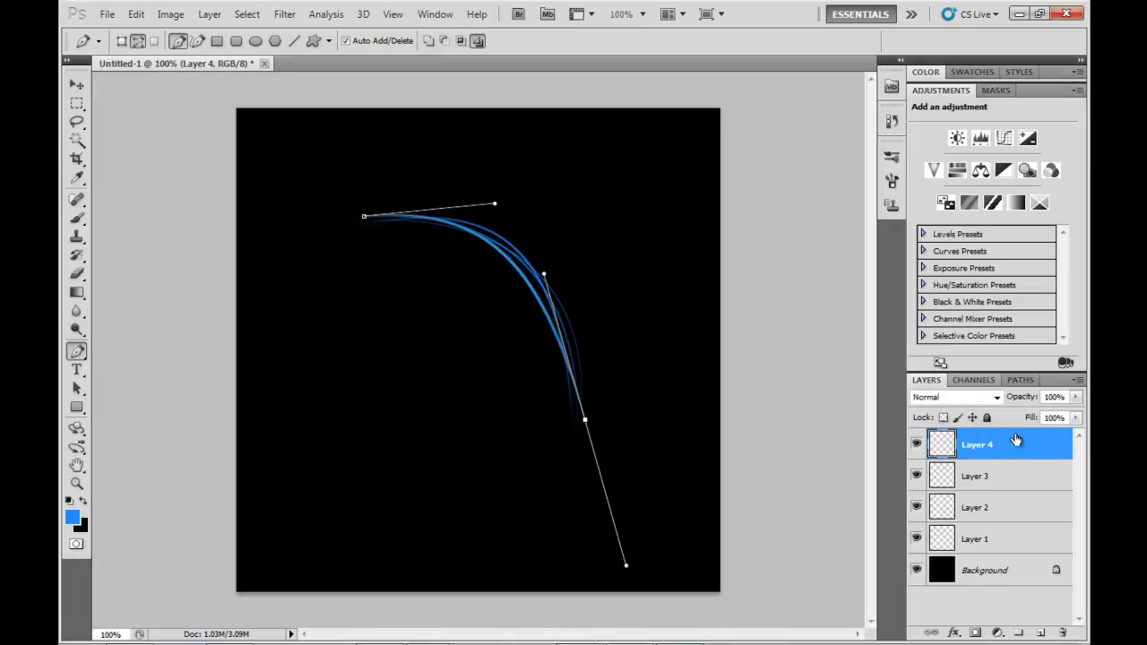
Step: Hide the path, then set opacity to 40% on Layer 4, 60% on Layer 3, 80% on Layer 2
key("Return")
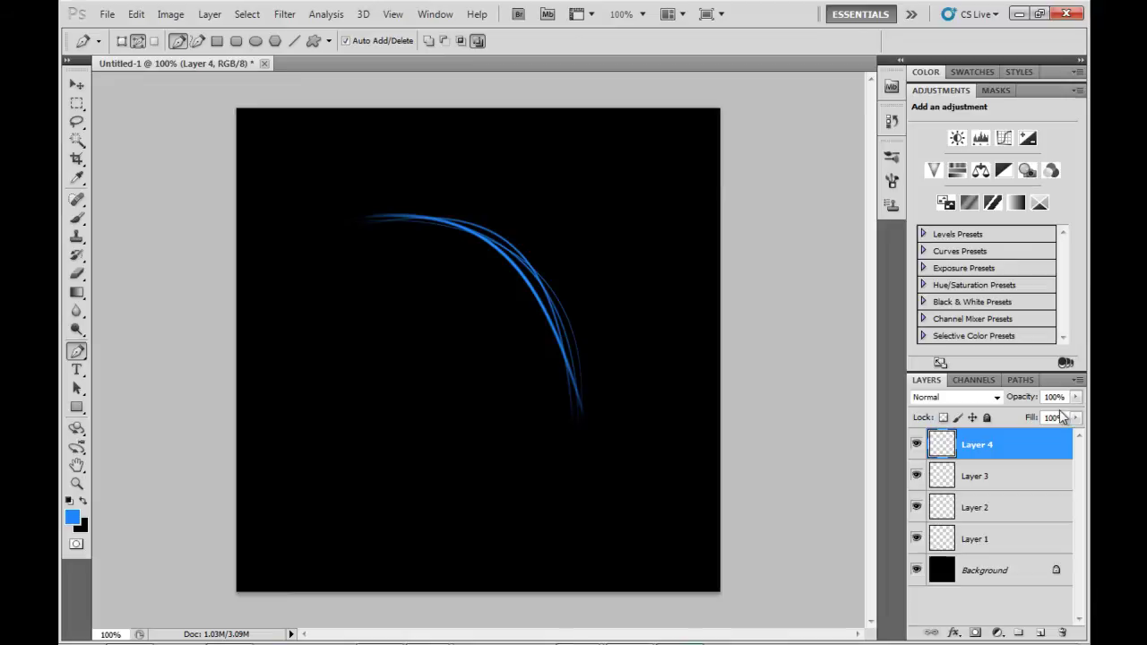
left_click(1056, 397)
type("5")
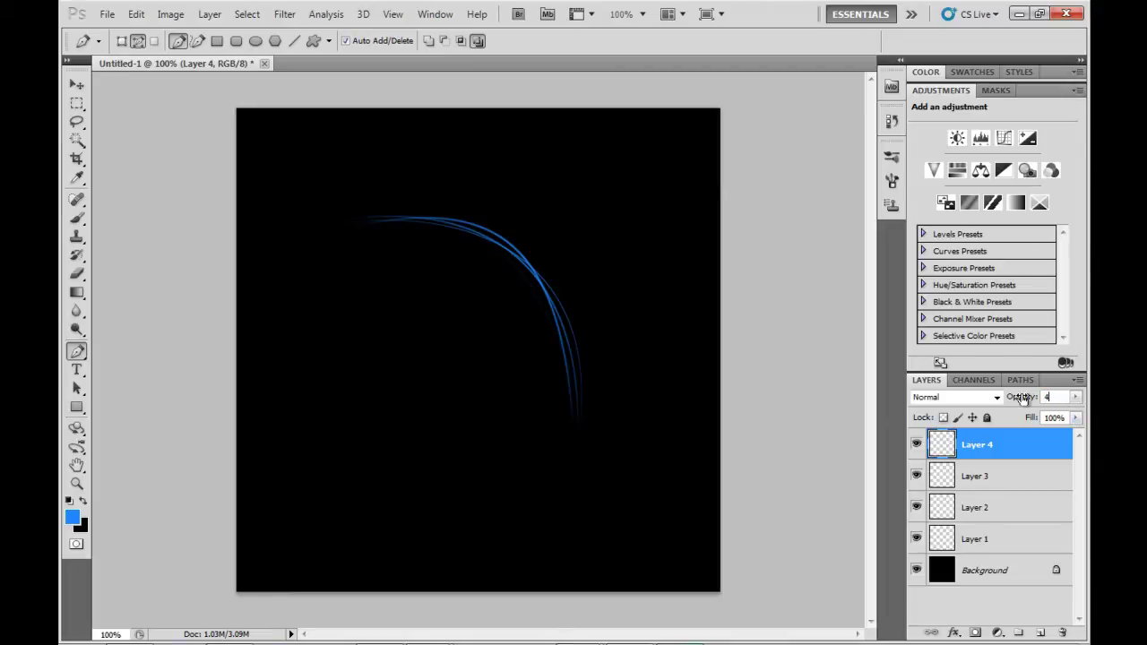
type("0")
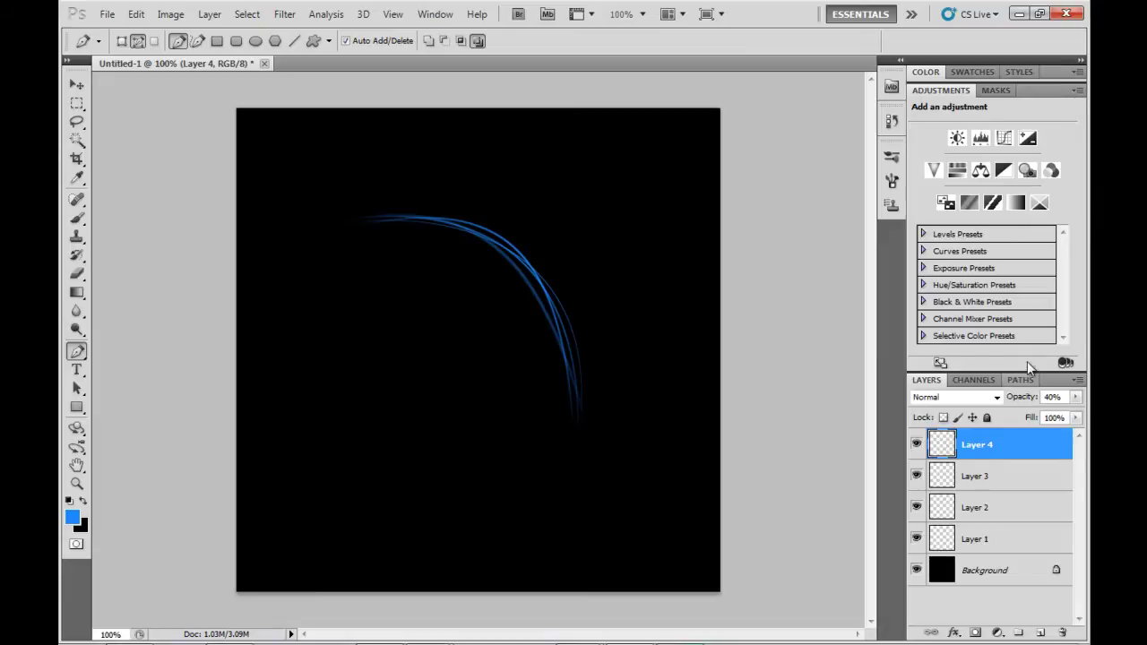
left_click(993, 478)
left_click(1066, 397)
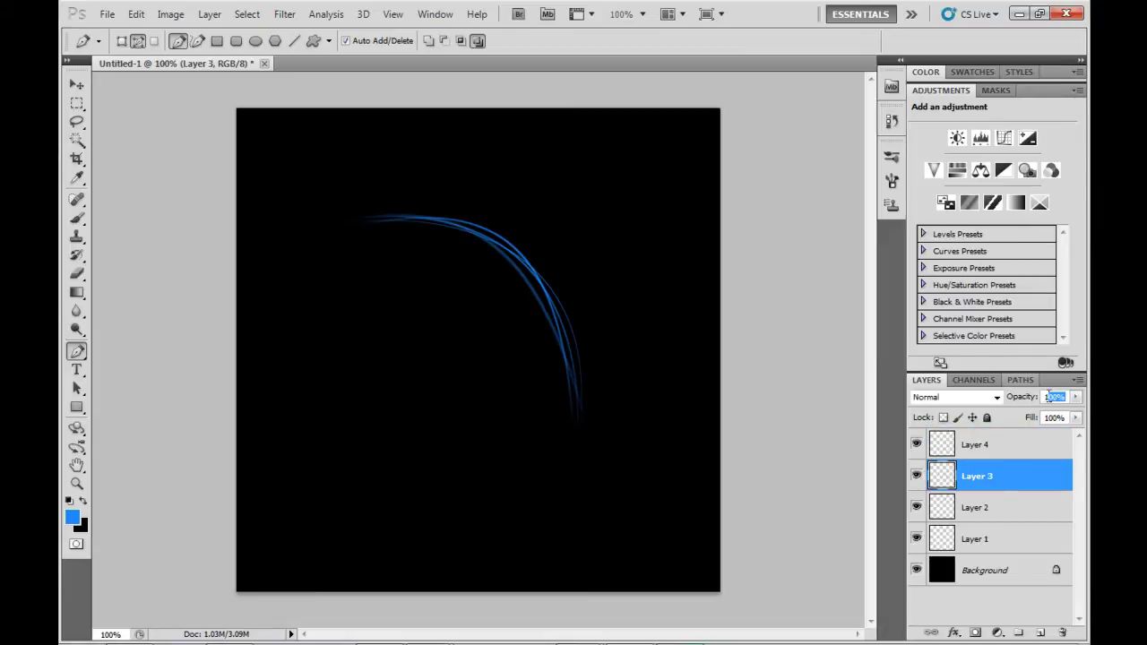
type("60")
left_click(979, 509)
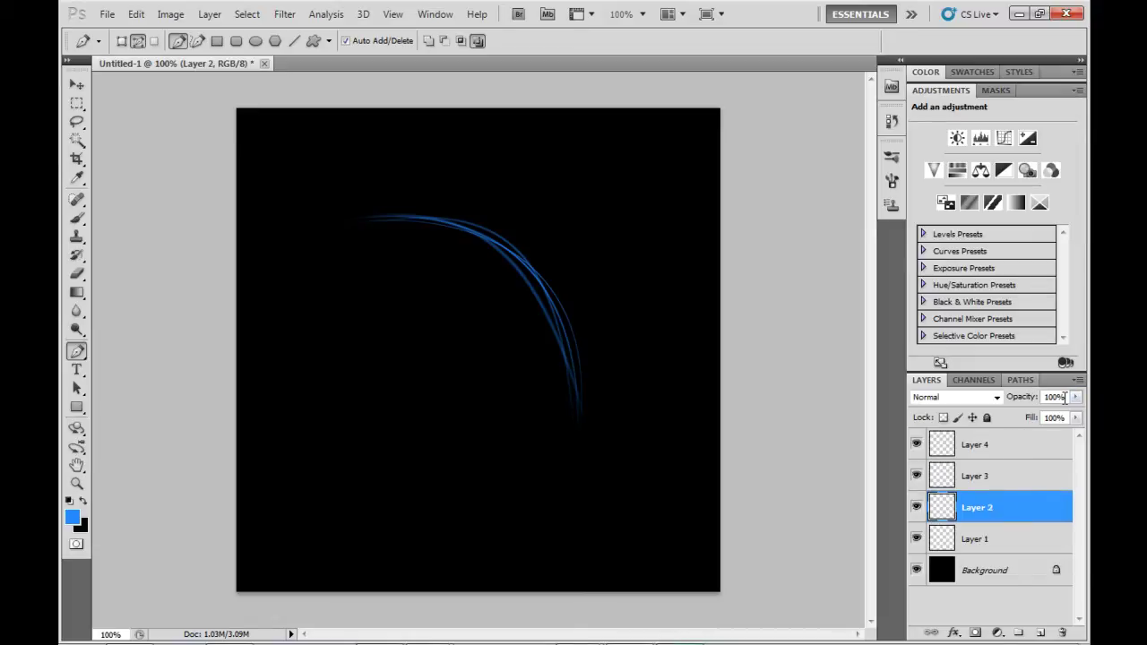
left_click(1026, 401)
type("70")
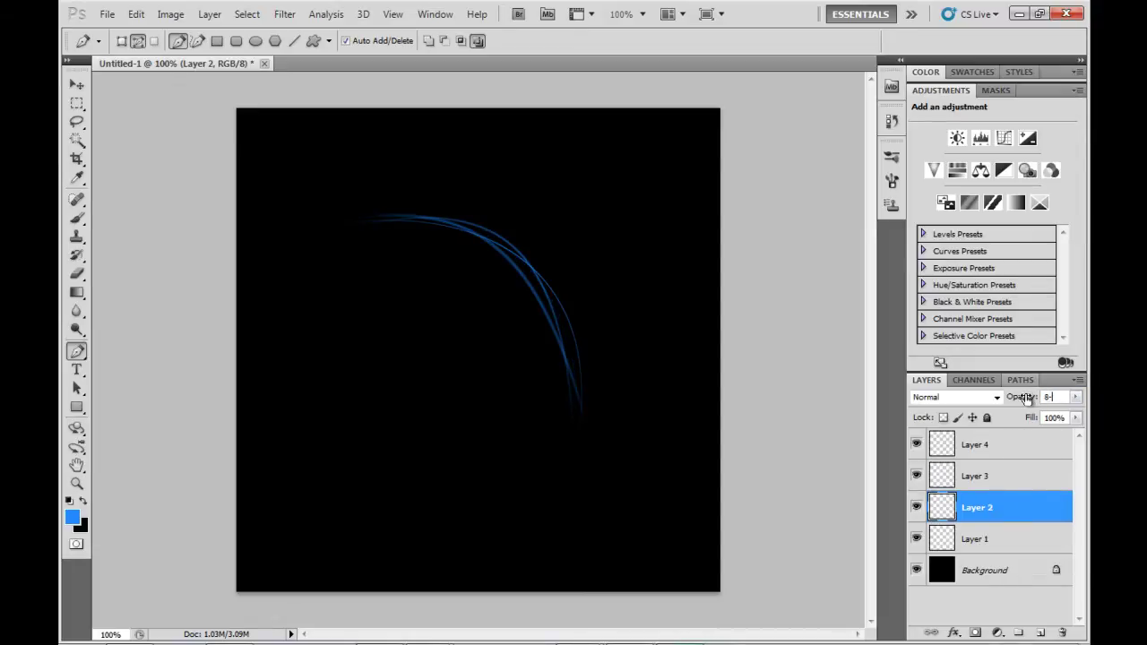
type("80")
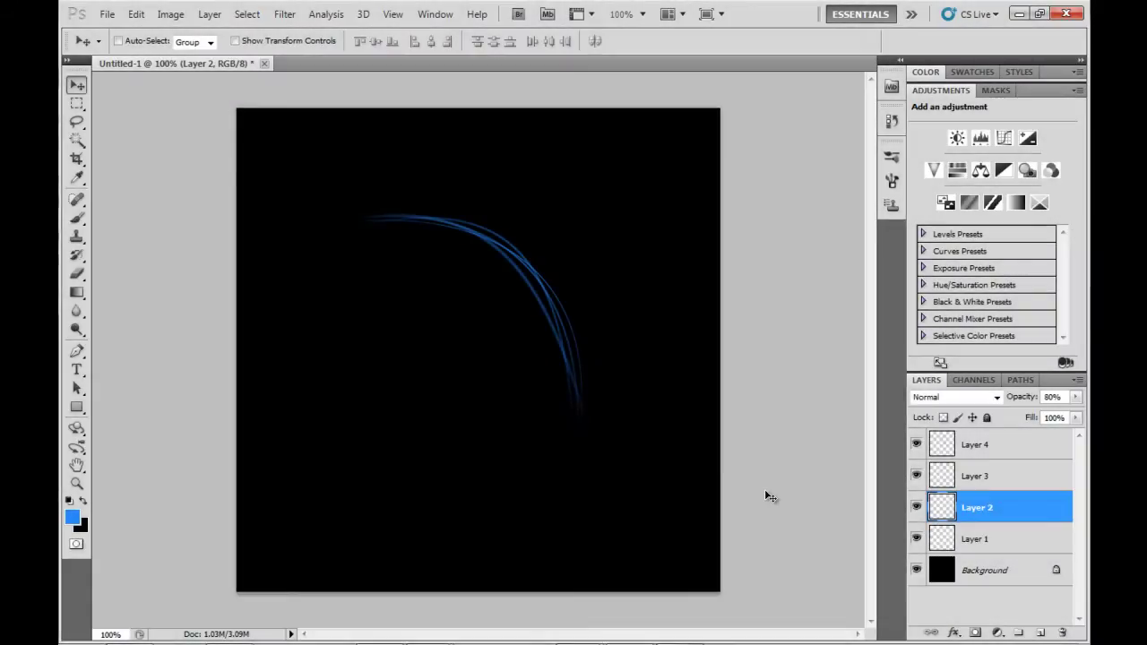
Step: Create a new layer group named 'lines'
left_click(1016, 633)
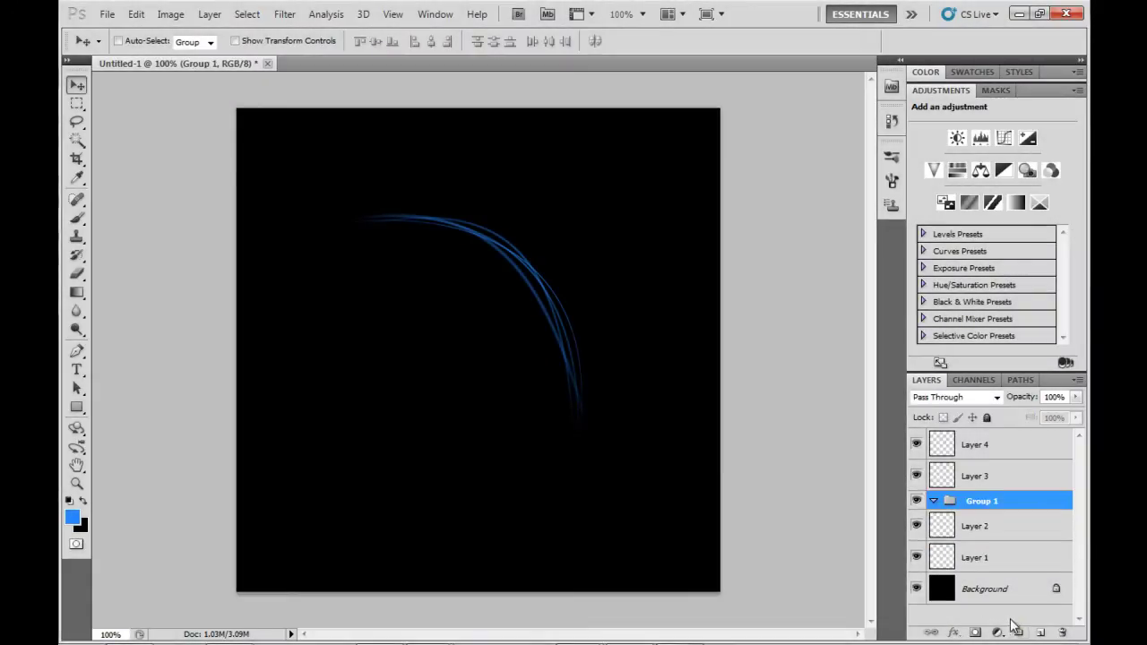
double_click(999, 502)
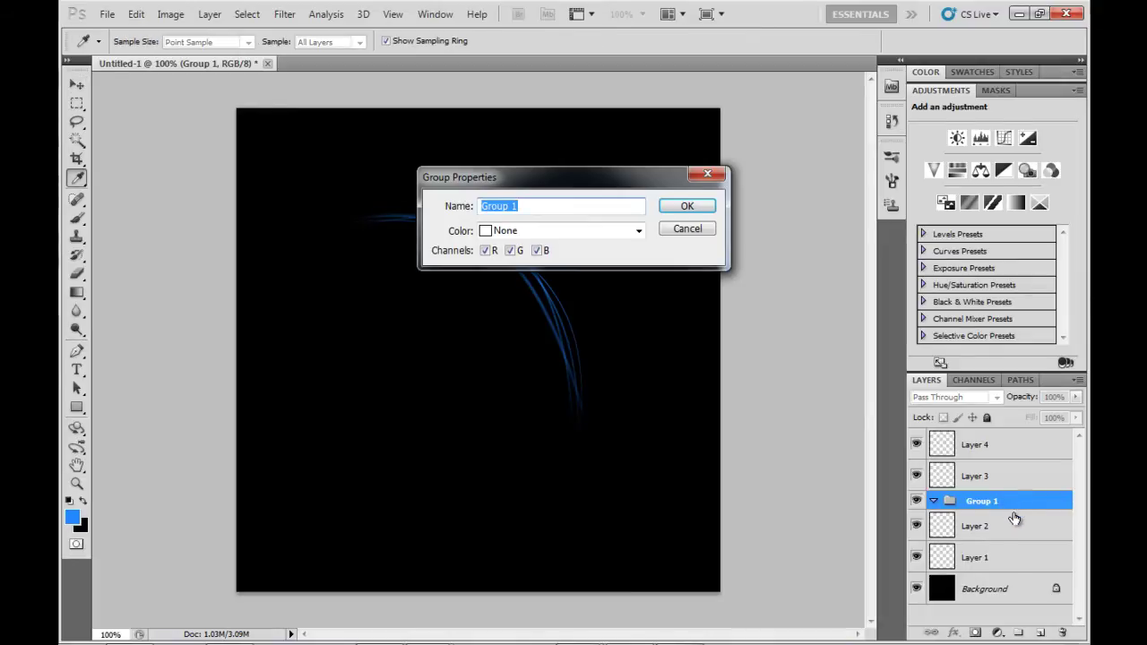
type("lines")
key("Return")
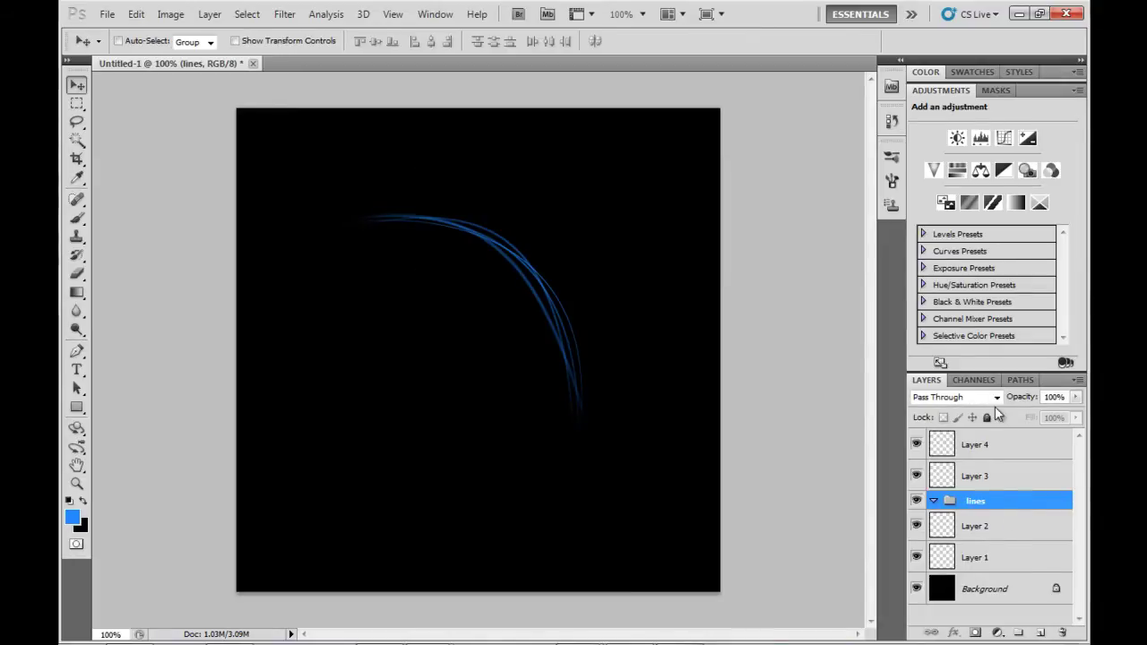
Step: Move Layers 1–4 into the lines group and collapse it
left_click(972, 442)
left_click(977, 476, "ctrl")
left_click(982, 527, "ctrl")
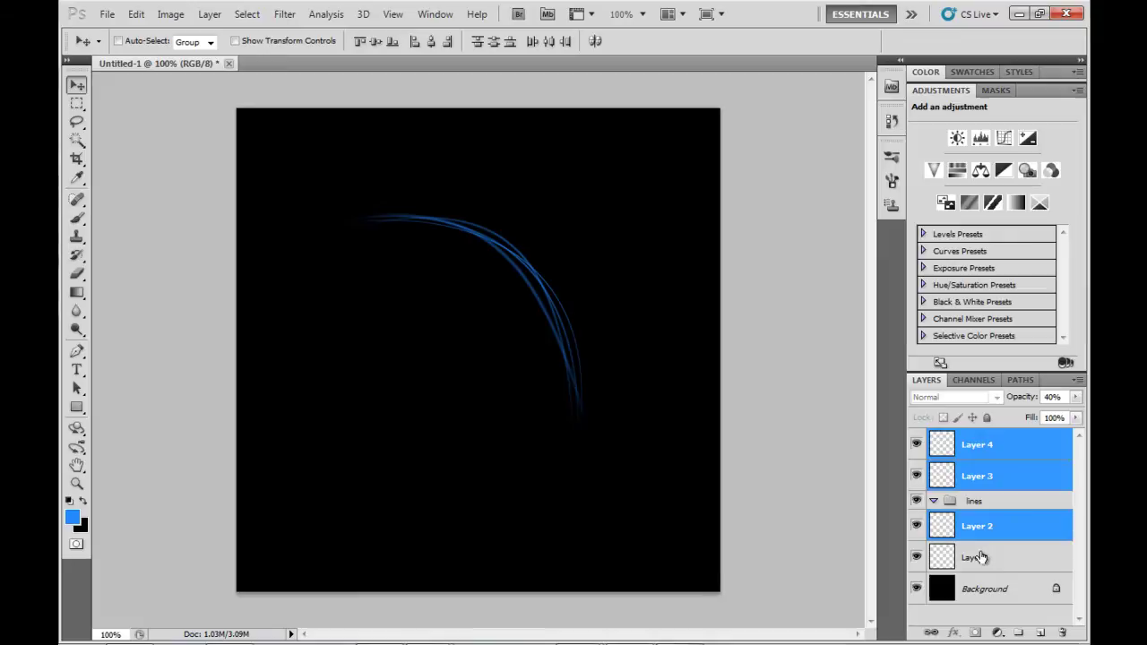
left_click(982, 558, "ctrl")
left_click_drag(985, 474, 972, 506)
left_click(980, 439)
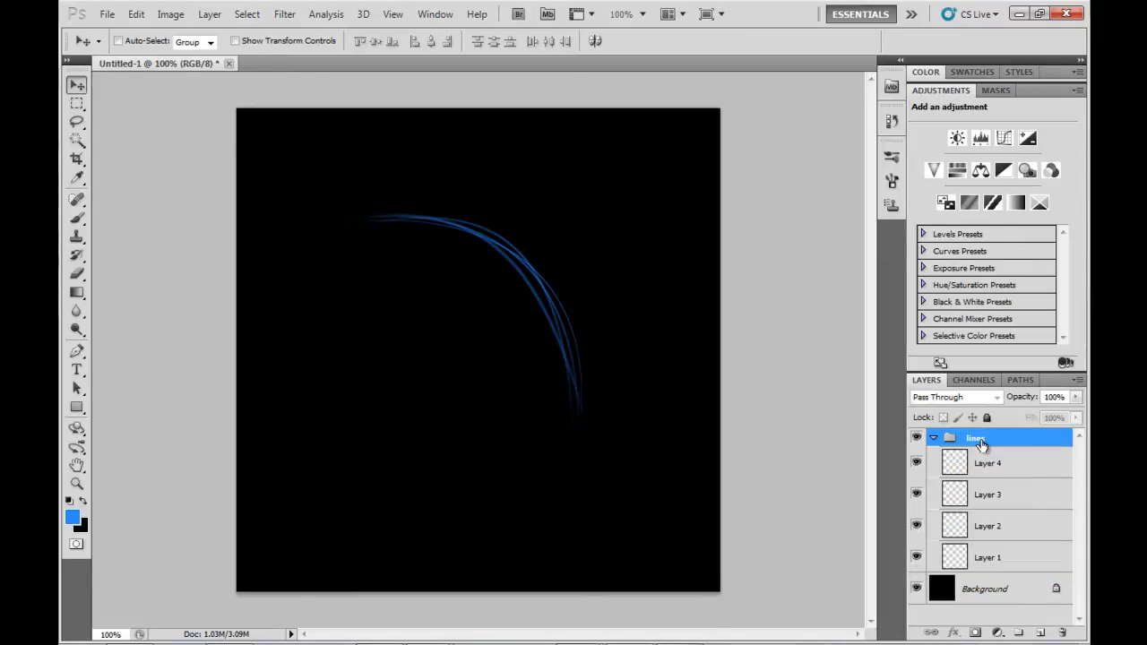
left_click(933, 437)
Step: Duplicate the lines group as 'lines2' and lower its opacity to 68%
right_click(986, 441)
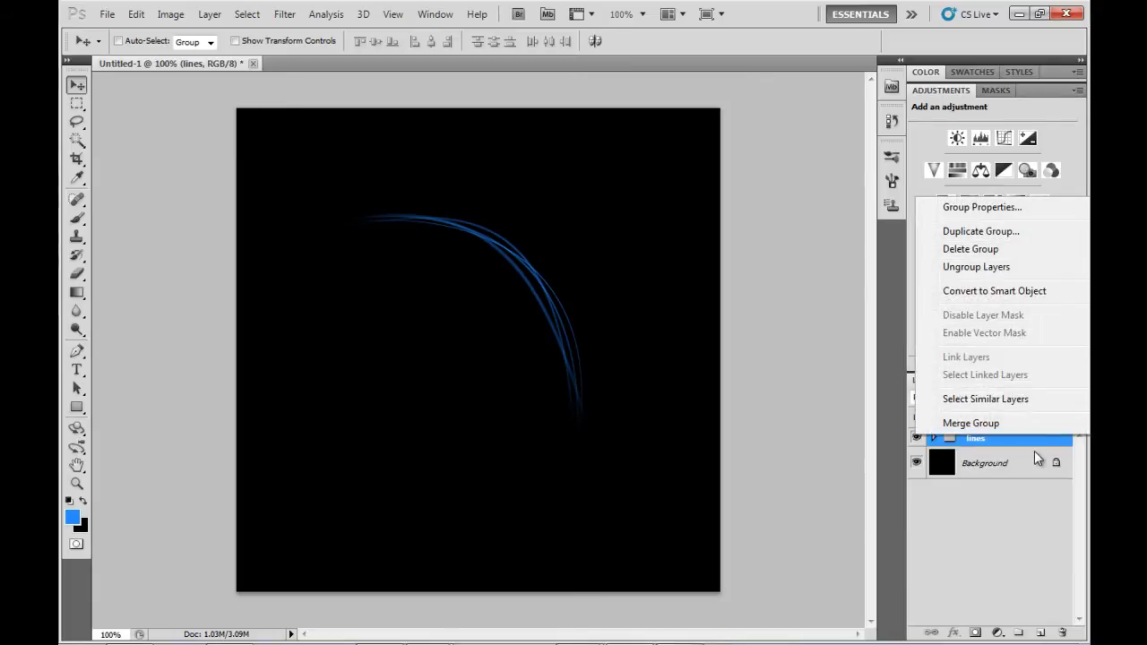
left_click(981, 231)
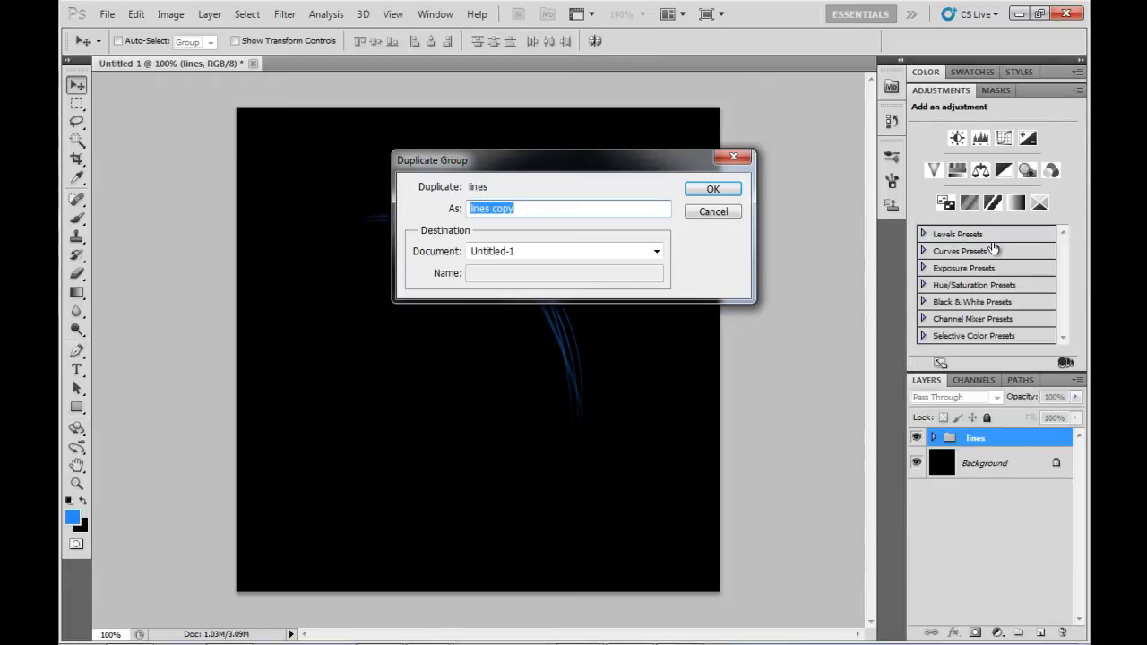
key("BackSpace")
type("lines2")
key("Return")
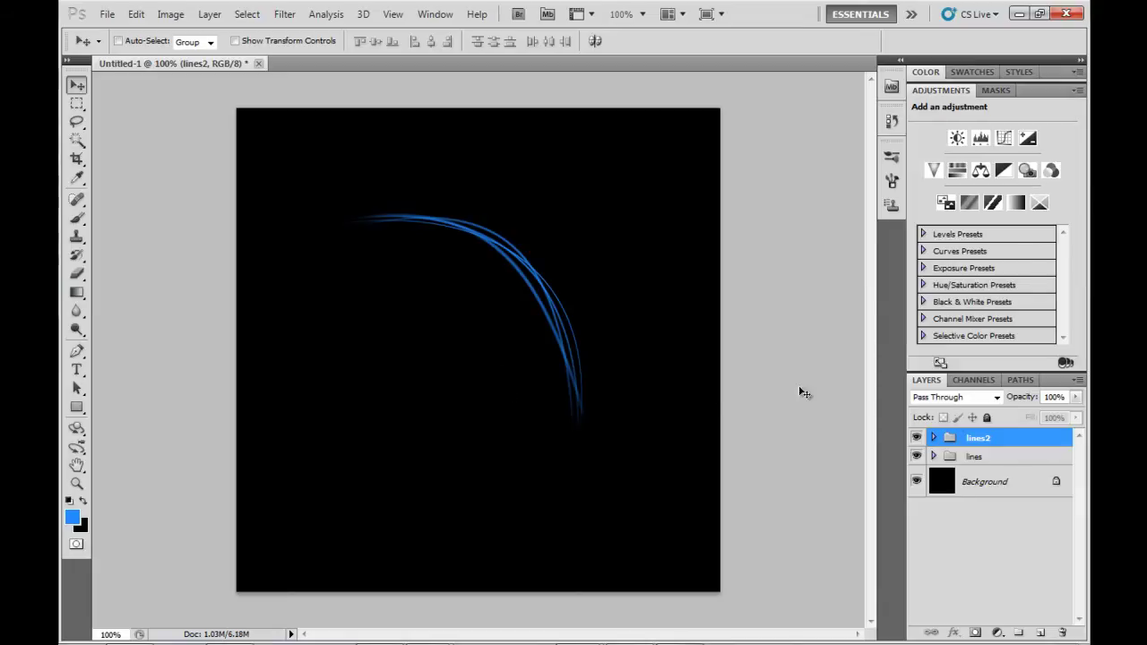
left_click(1076, 397)
mouse_move(658, 279)
left_mouse_down()
mouse_move(651, 297)
mouse_move(664, 277)
mouse_move(661, 288)
left_mouse_up()
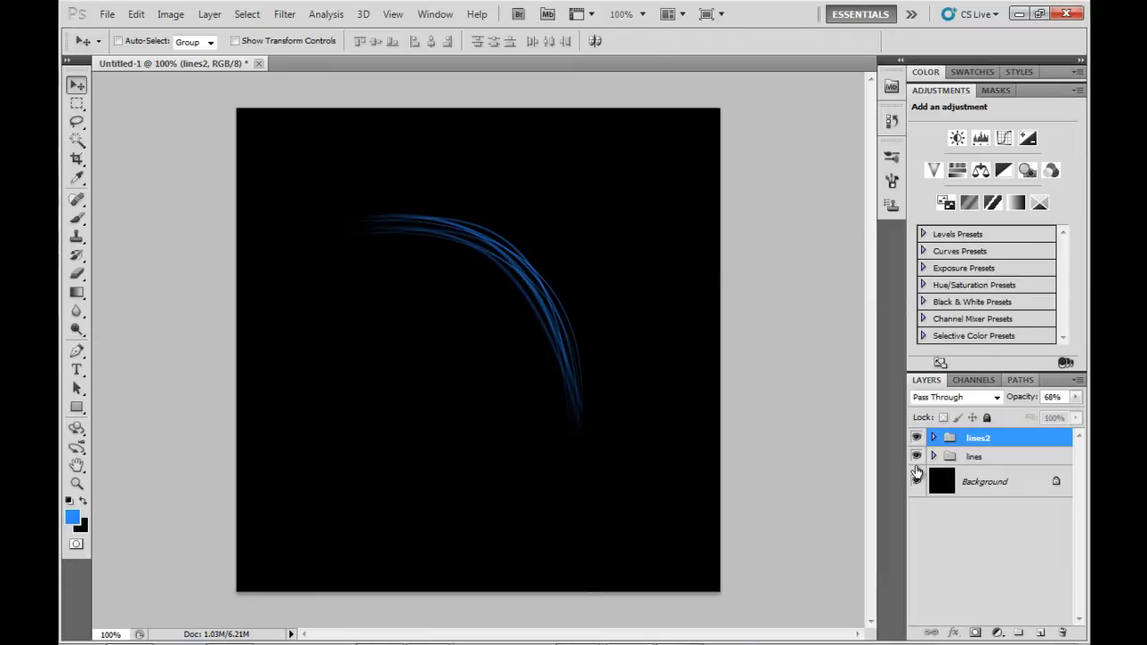
Step: Merge the lines2 group into a single layer and duplicate it twice
right_click(965, 440)
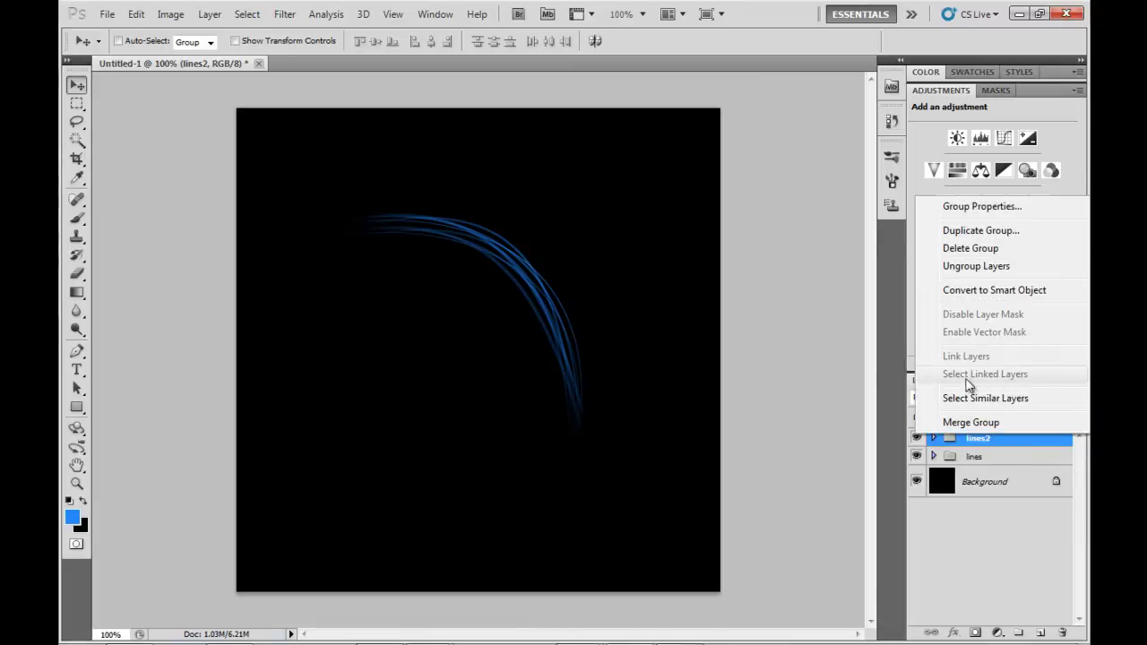
left_click(976, 423)
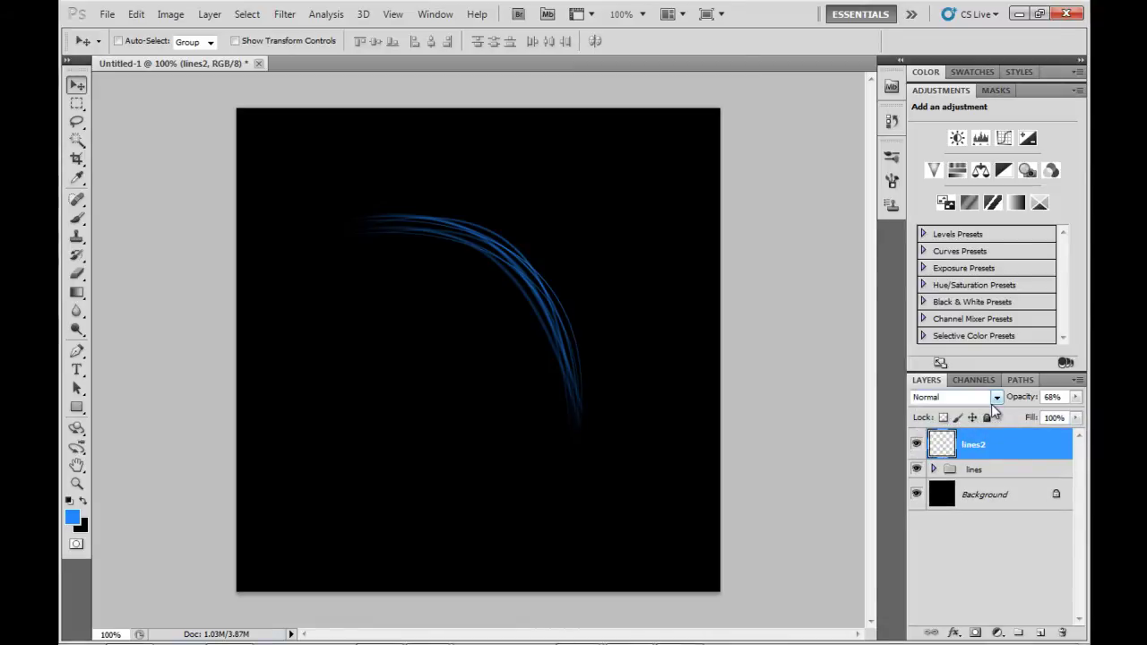
key("ctrl+j")
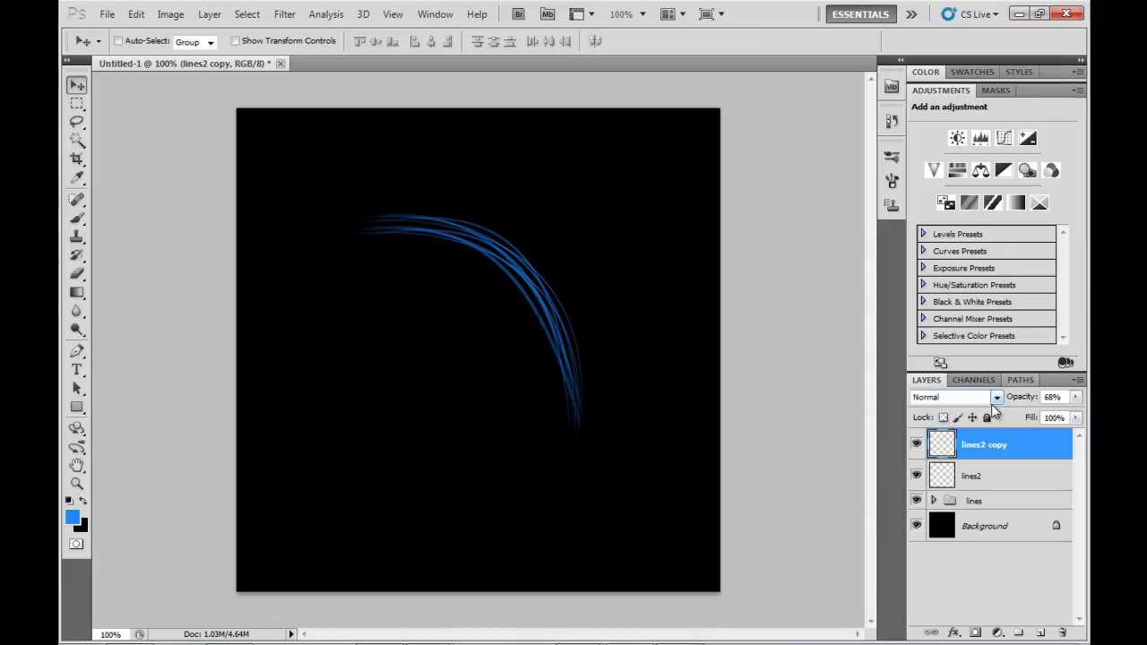
key("ctrl+j")
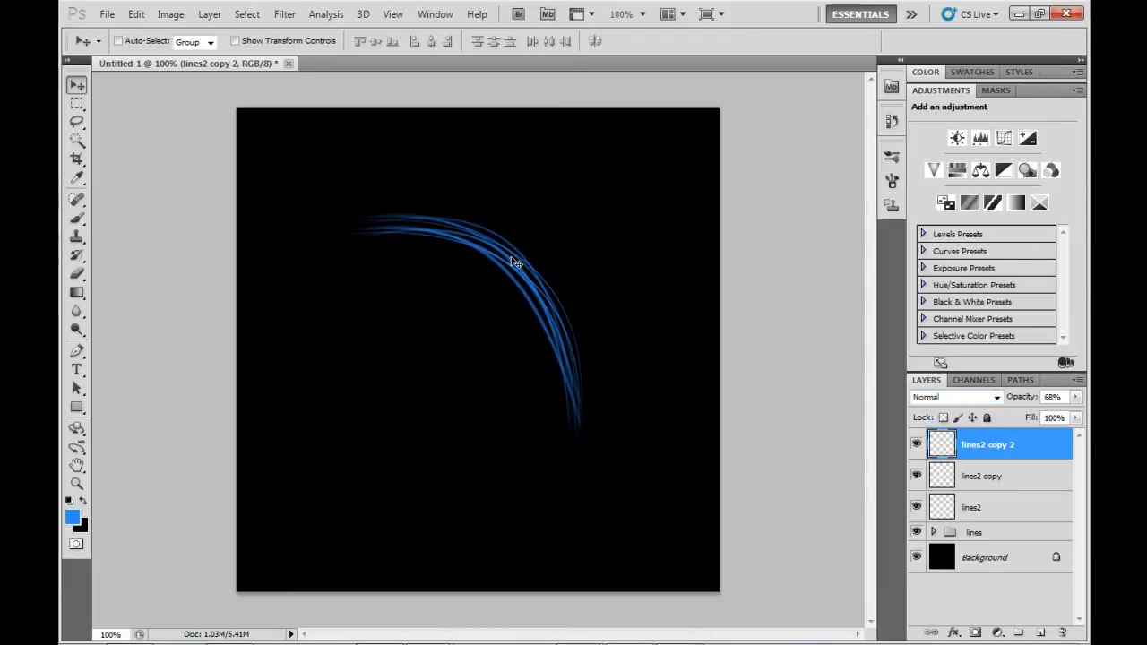
Step: Offset the top copy and the lines2 copy up and right to thicken the arc
mouse_move(588, 303)
left_mouse_down()
mouse_move(612, 299)
mouse_move(600, 285)
left_mouse_up()
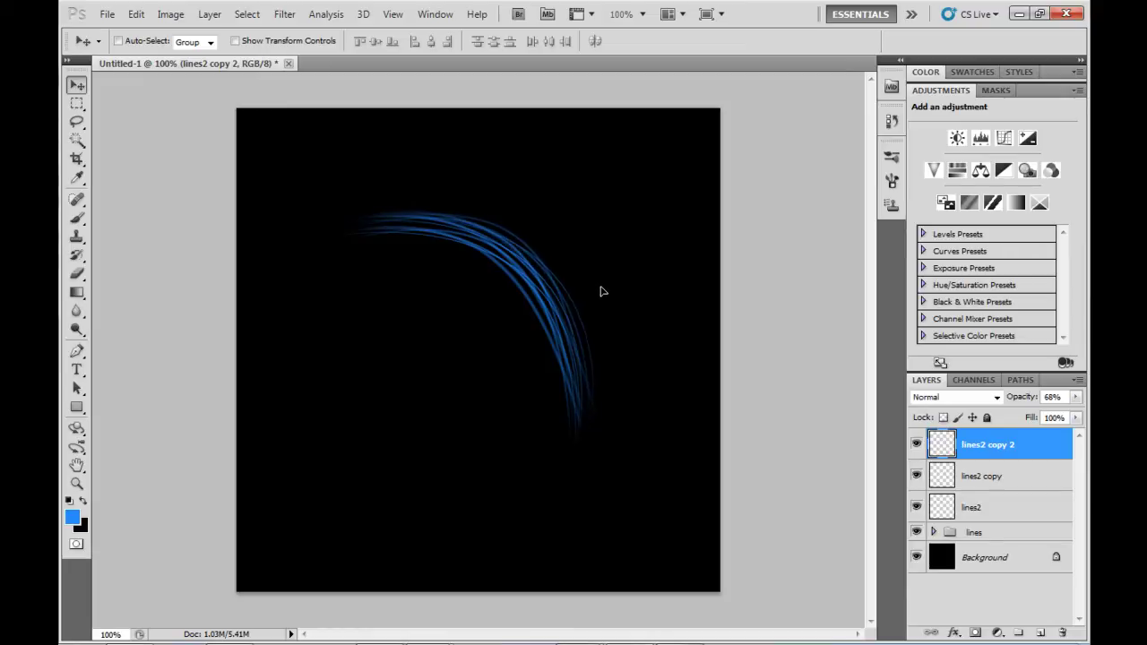
left_click(972, 473)
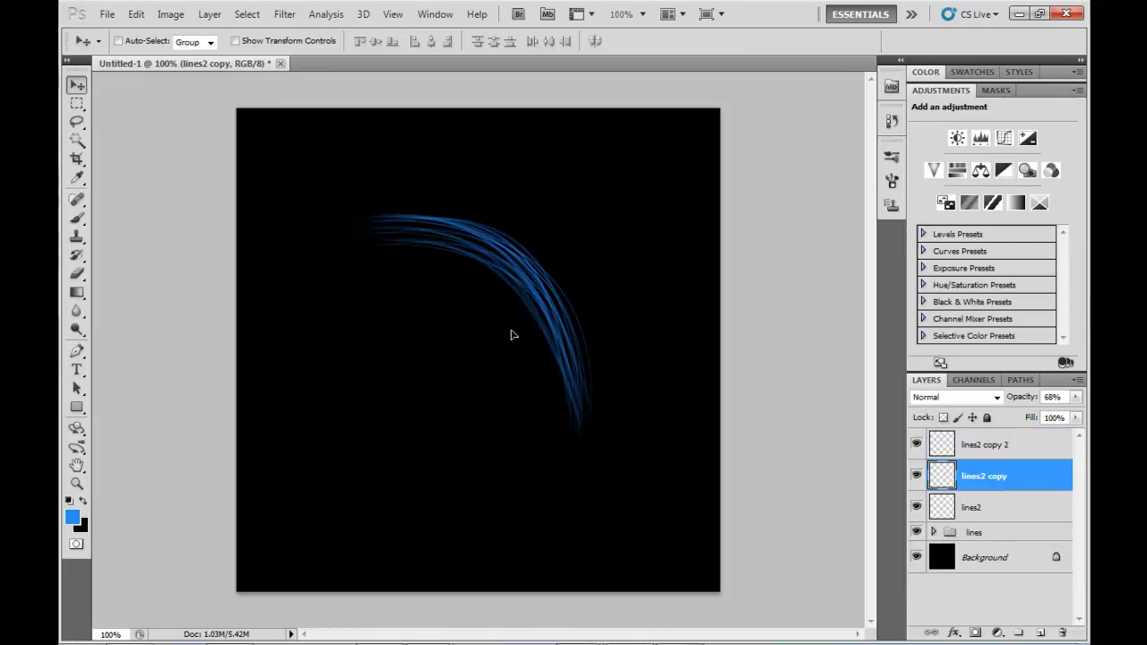
left_click_drag(511, 335, 518, 310)
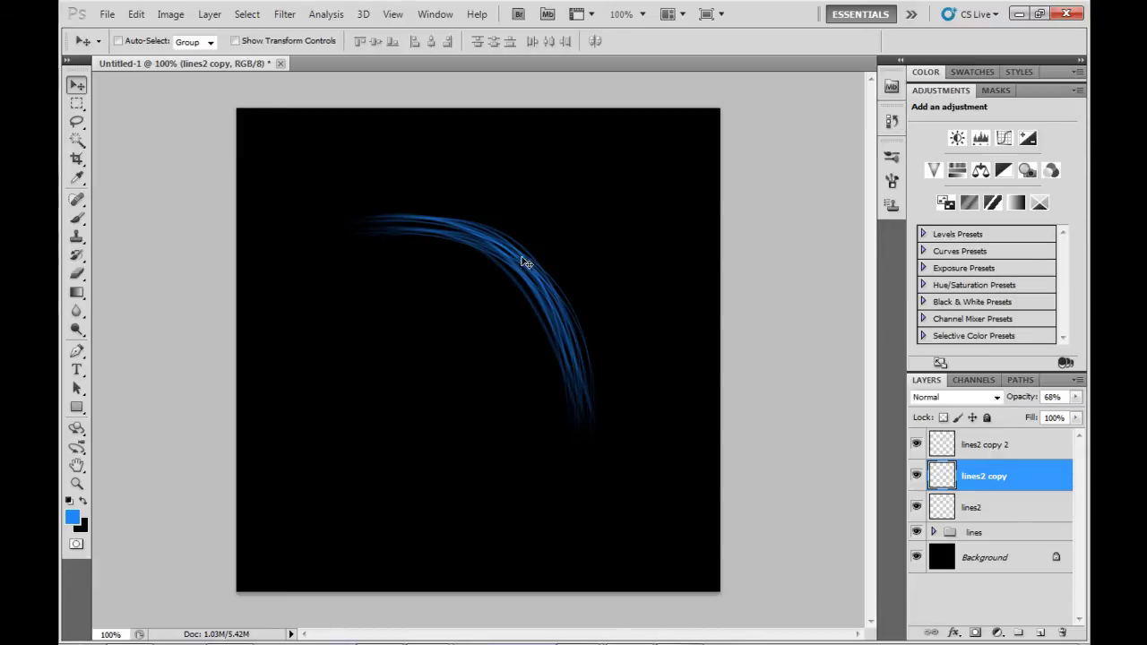
left_click_drag(527, 262, 524, 257)
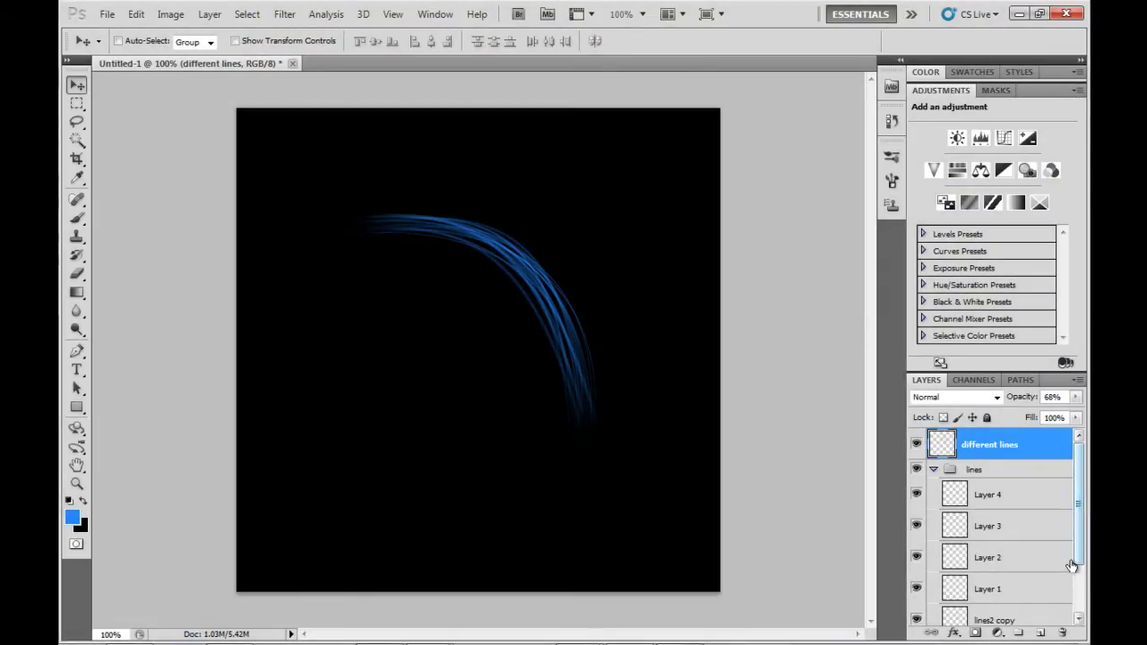
left_click_drag(1078, 569, 1087, 606)
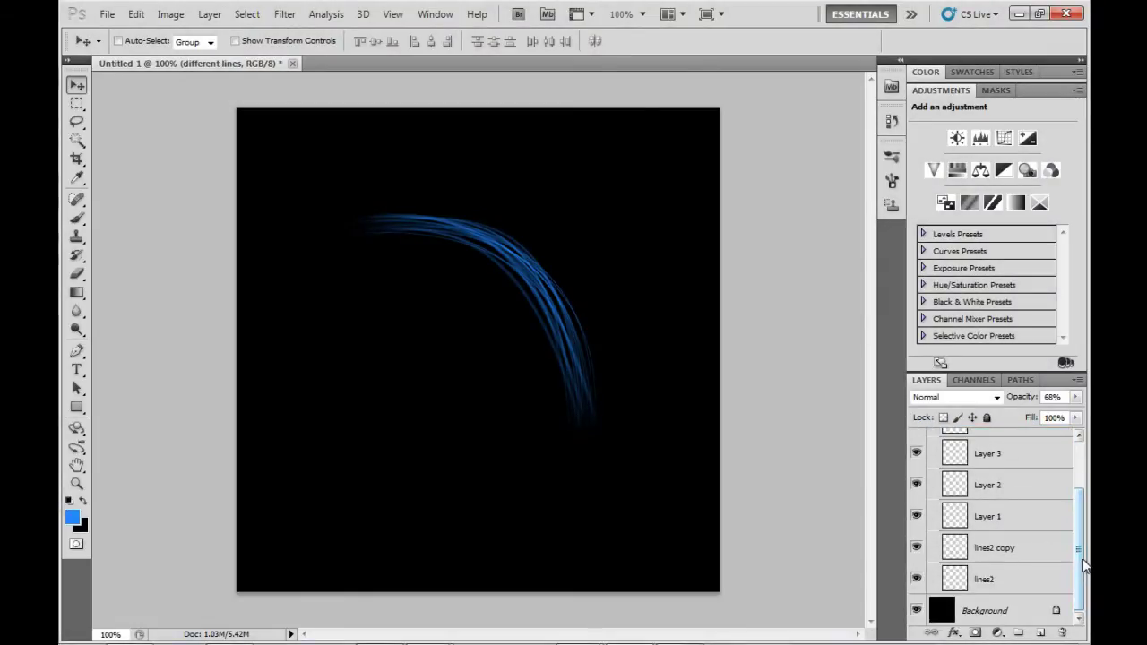
scroll(1082, 565, "up", 3)
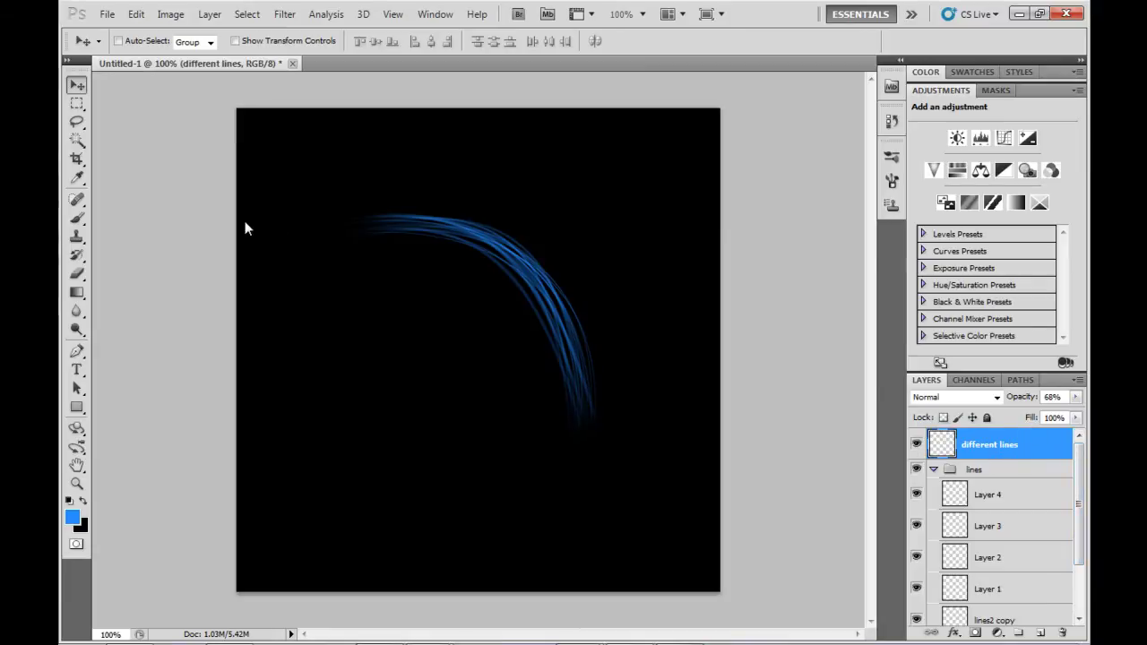
Step: Add a Hue/Saturation adjustment clipped to 'different lines' with Hue set to +90
left_click(208, 15)
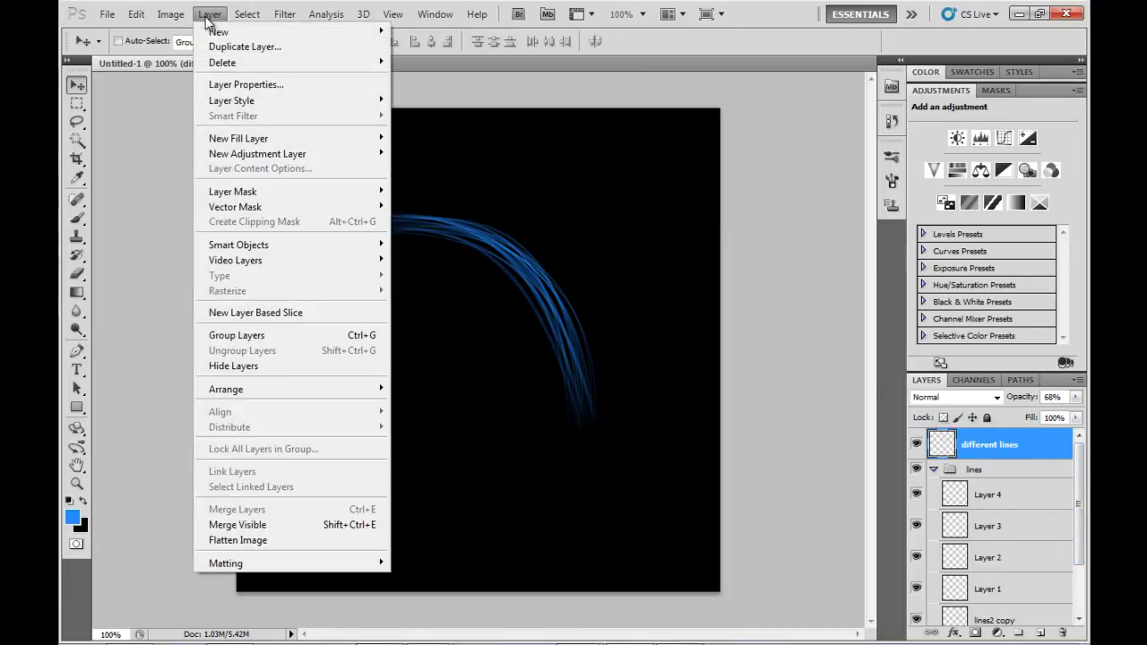
mouse_move(259, 155)
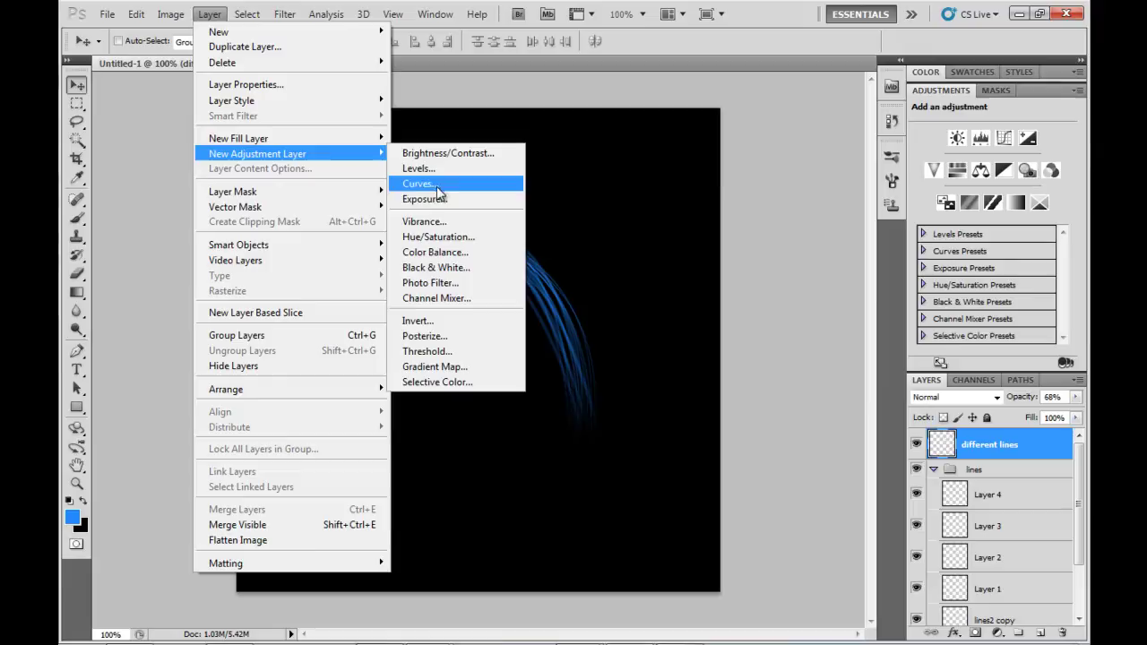
left_click(445, 238)
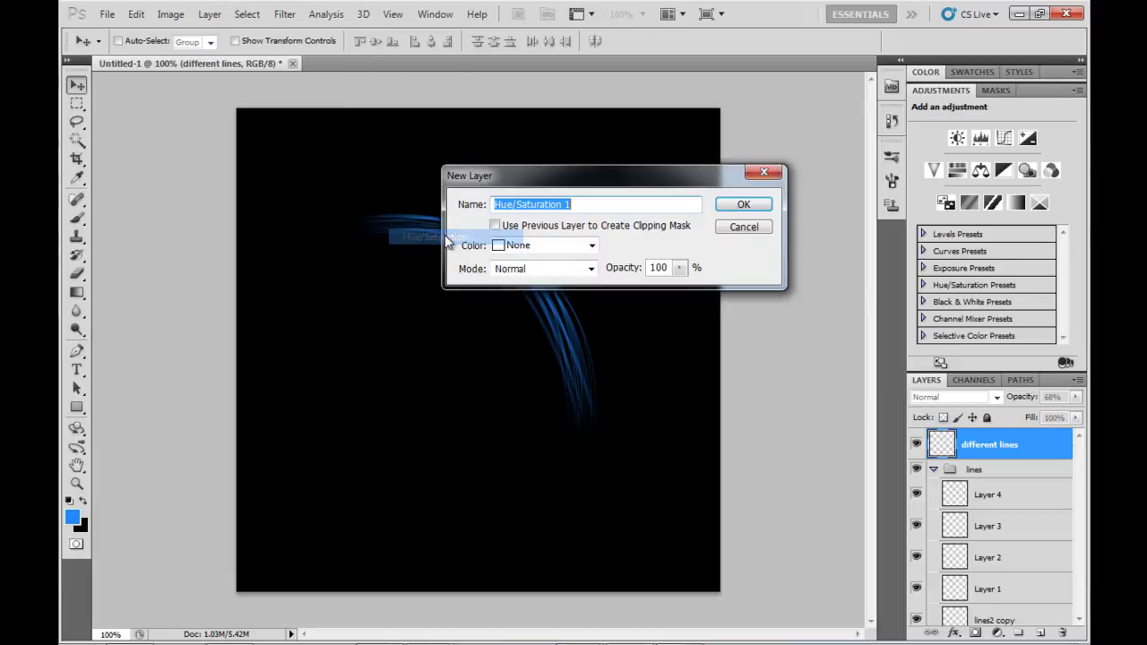
left_click(528, 231)
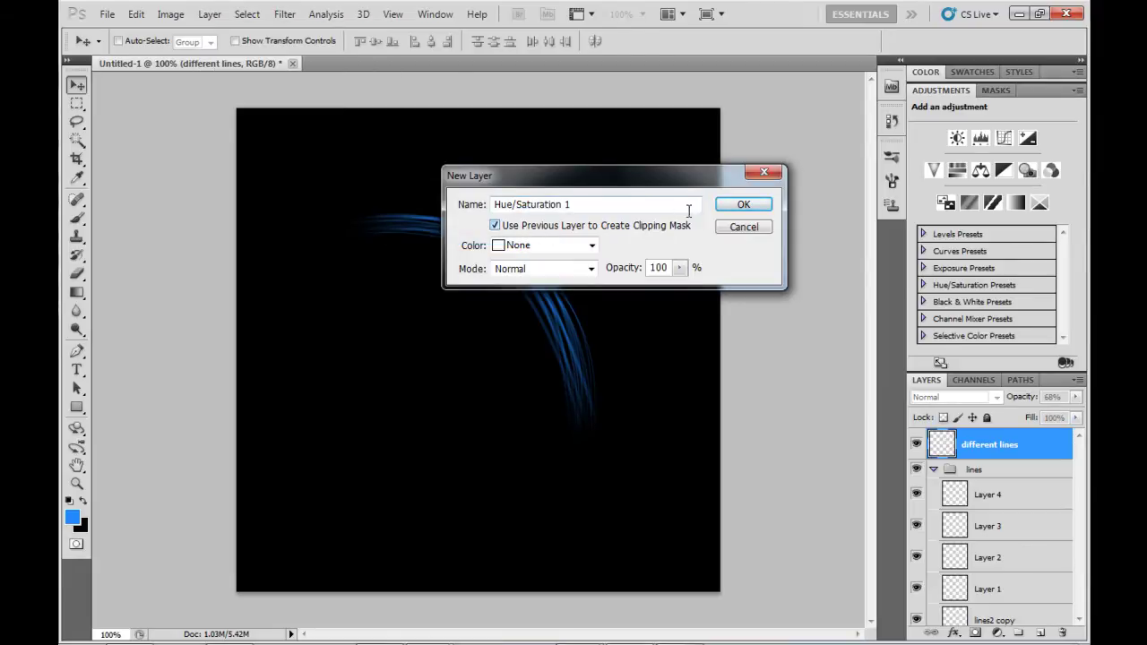
left_click(744, 205)
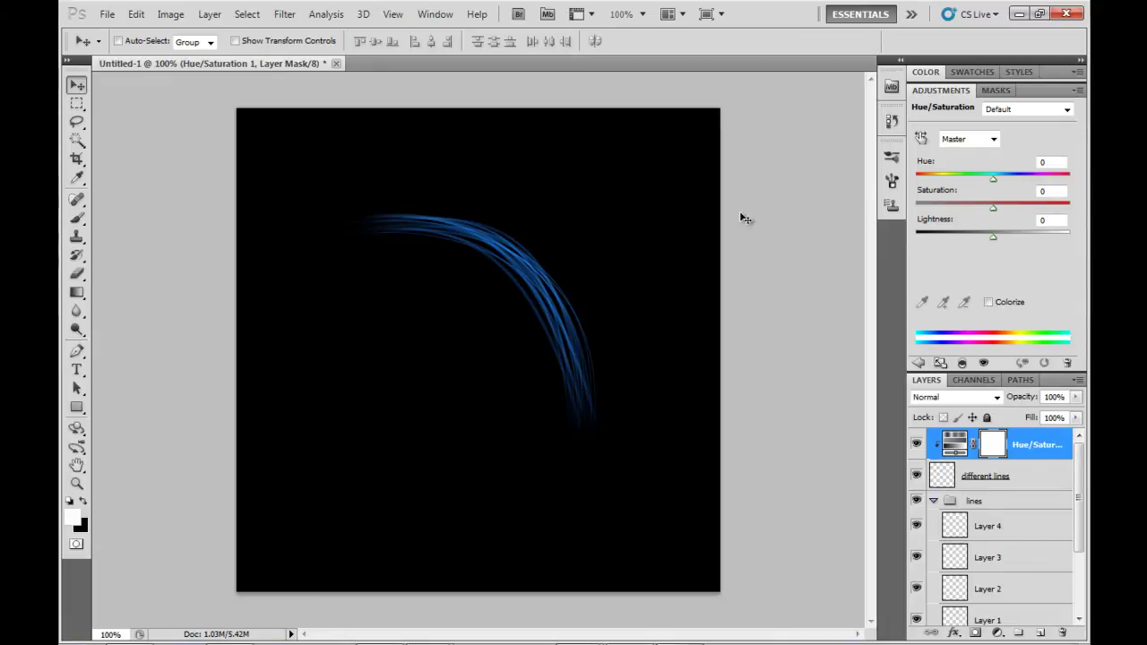
left_click_drag(995, 184, 1041, 185)
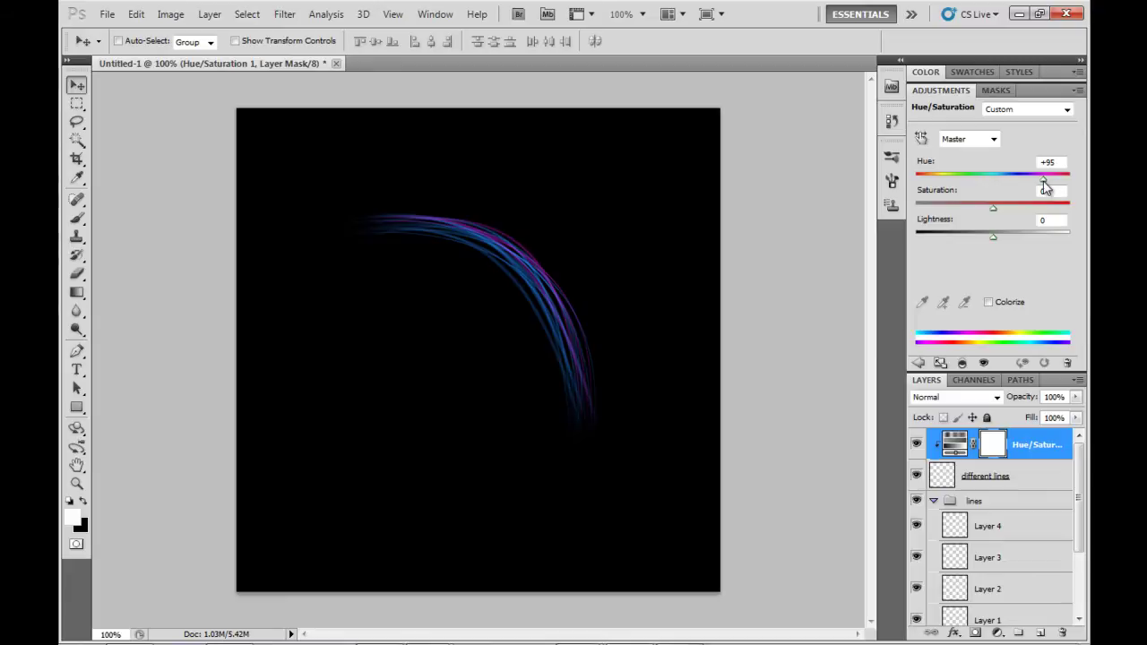
left_click_drag(1044, 185, 1044, 186)
Step: Move the 'different lines' strands down and narrow them to about 86% width with Free Transform
left_click(1051, 484)
mouse_move(566, 269)
left_mouse_down()
mouse_move(579, 286)
mouse_move(579, 269)
mouse_move(573, 290)
left_mouse_up()
key("ctrl+t")
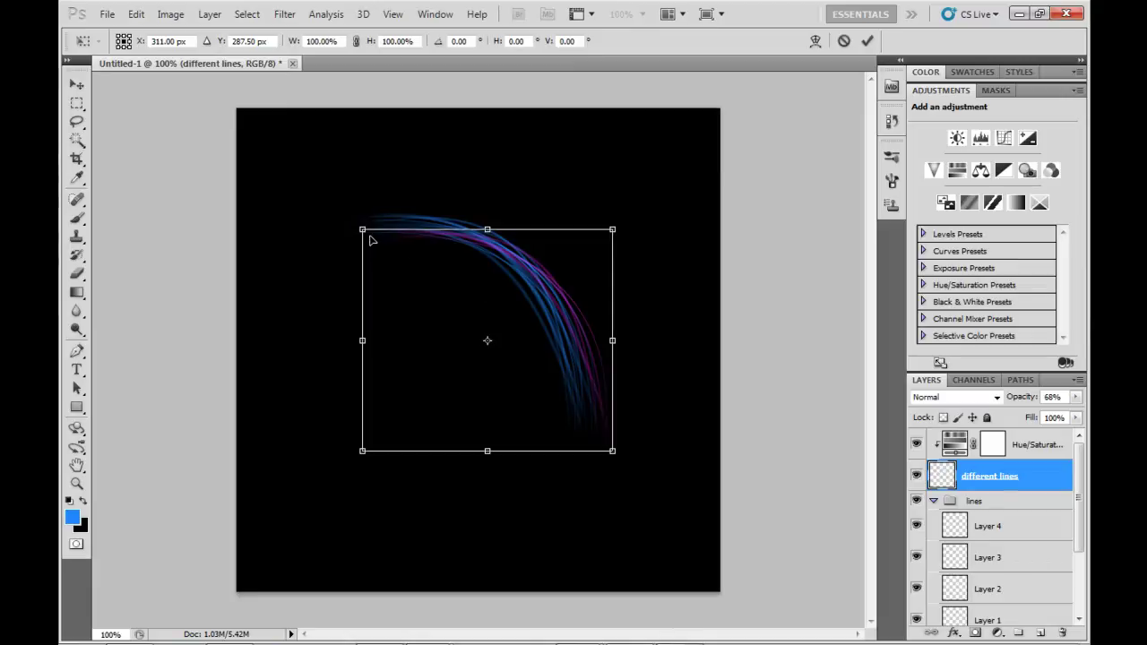
mouse_move(363, 227)
left_mouse_down()
mouse_move(404, 206)
mouse_move(397, 225)
left_mouse_up()
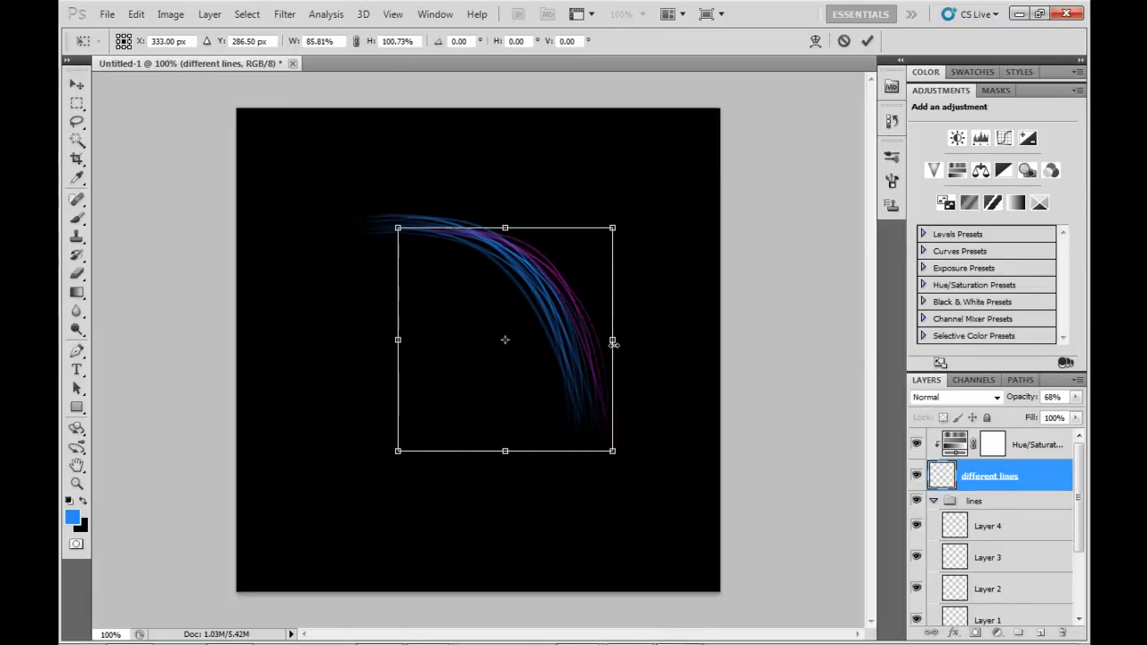
mouse_move(581, 350)
left_mouse_down()
mouse_move(569, 361)
mouse_move(576, 352)
left_mouse_up()
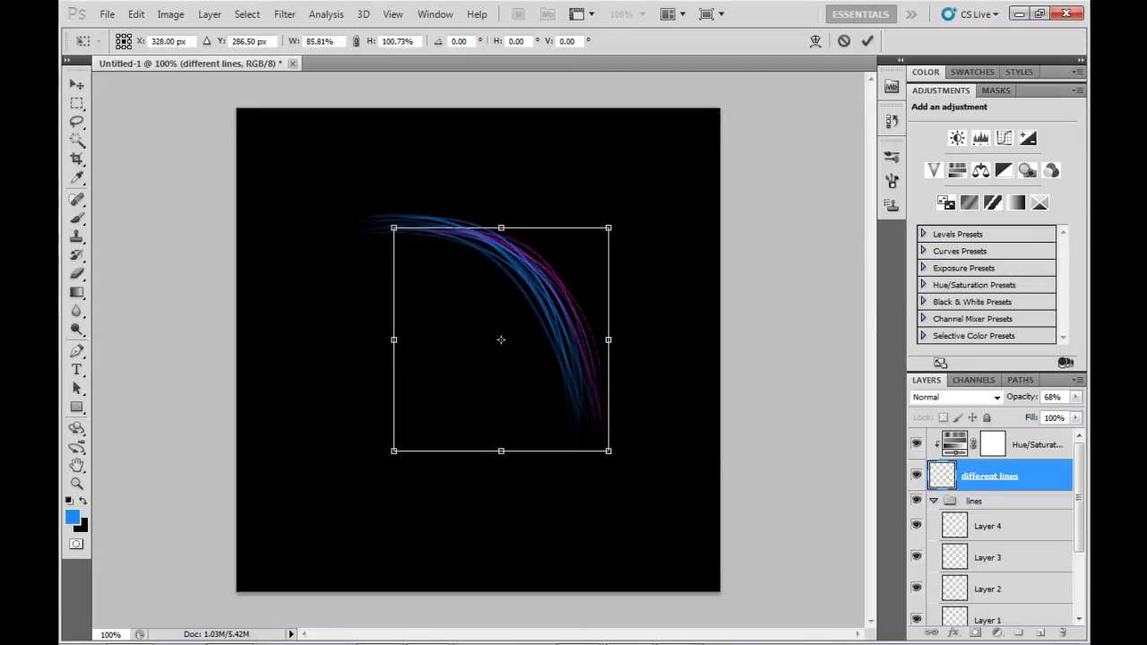
key("Return")
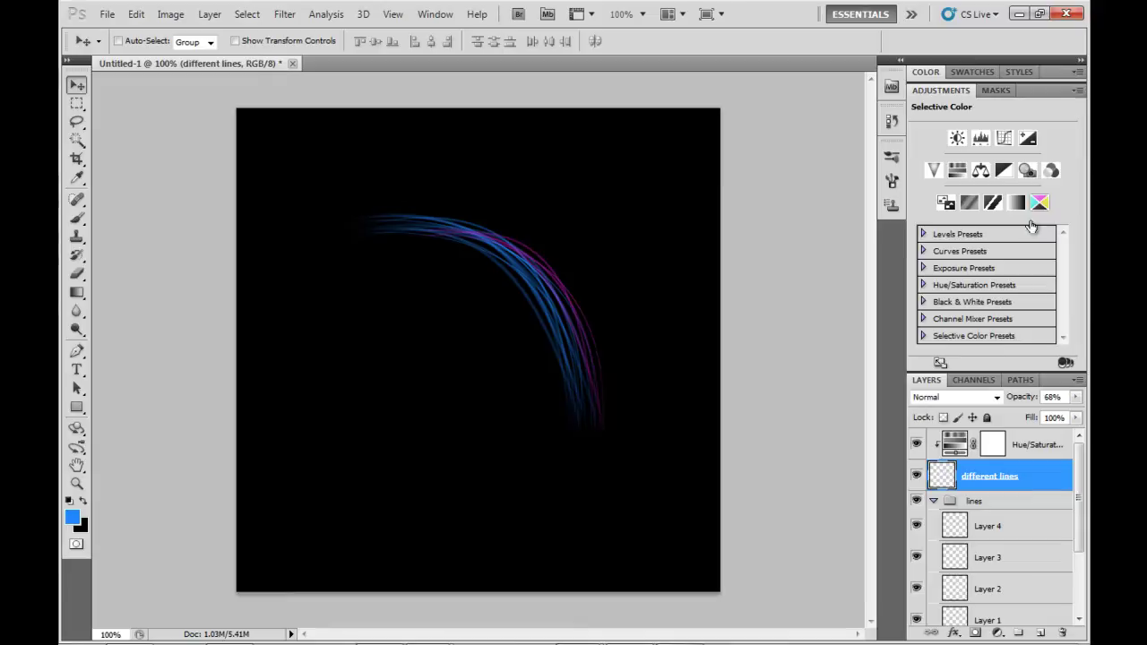
Step: Duplicate the different lines layer with its Hue/Saturation layer and select the different lines copy
left_click(1036, 446, "shift")
right_click(1031, 443)
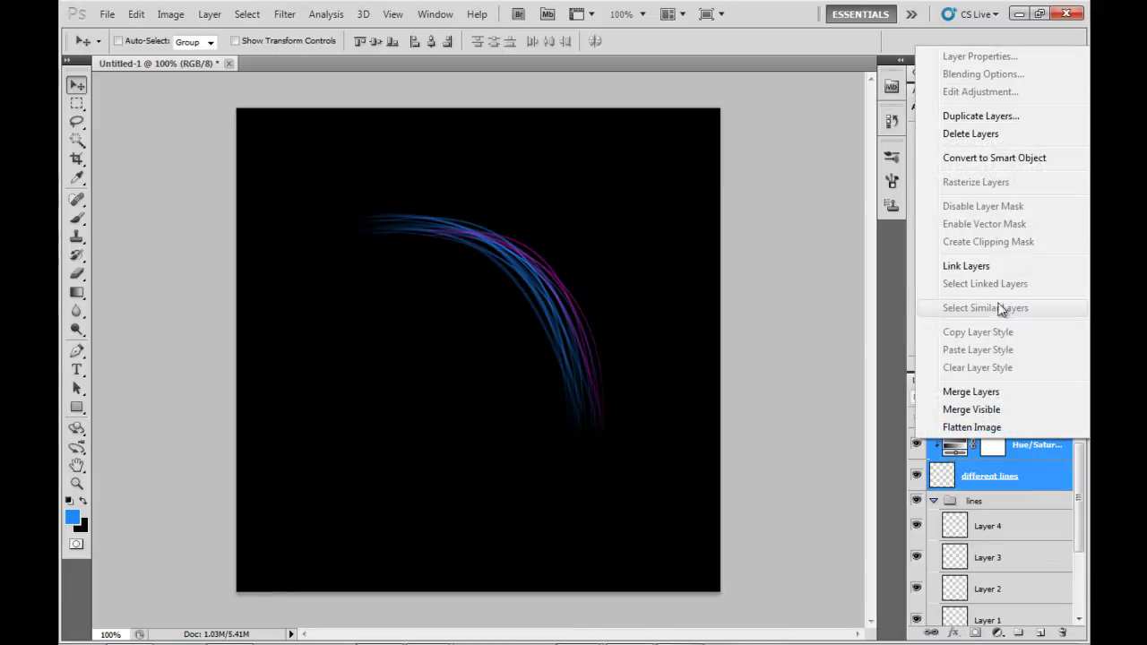
left_click(996, 117)
key("Return")
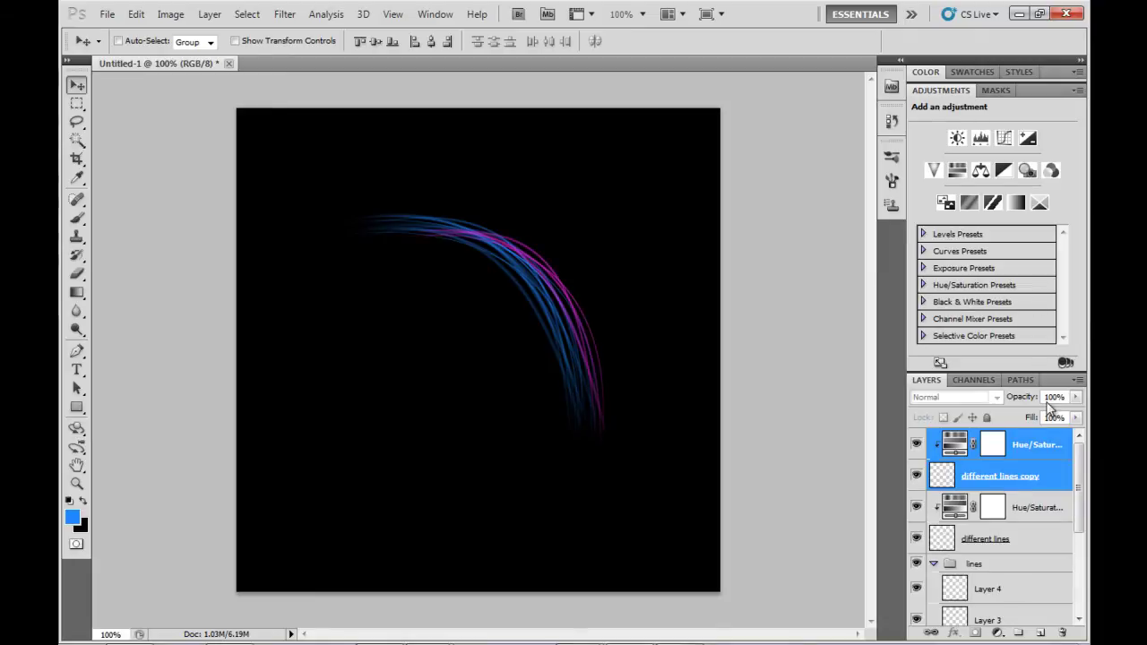
left_click(1035, 445)
left_click(1020, 475)
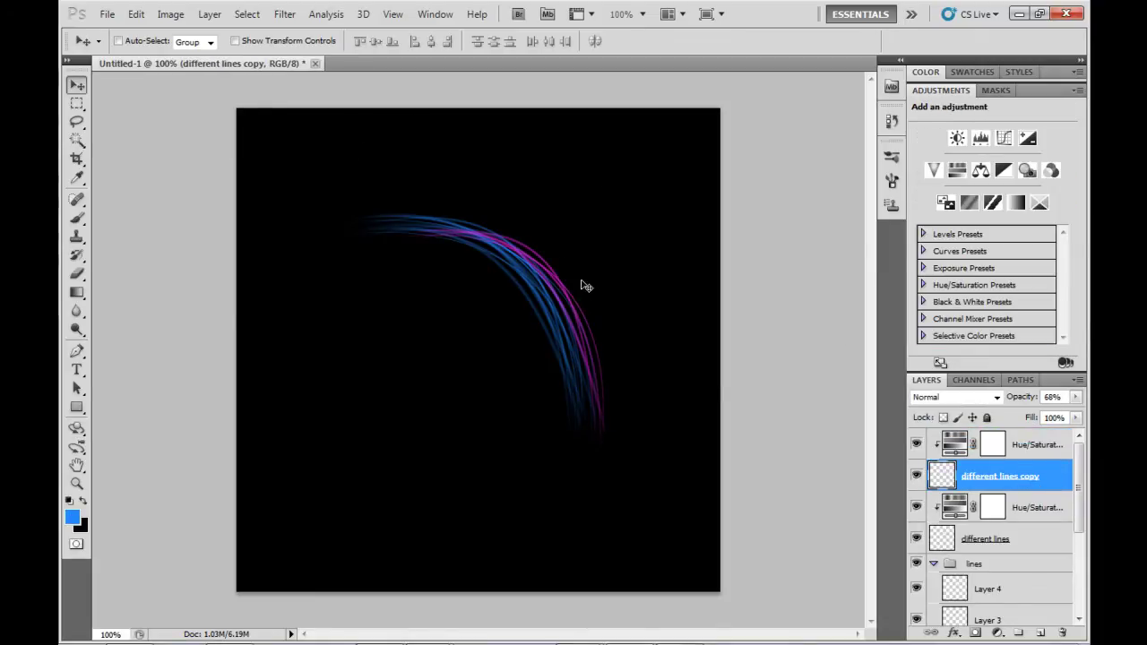
Step: Narrow the copied strands, rotate them about 11.5°, and position them beside the original arc
left_click_drag(589, 304, 559, 272)
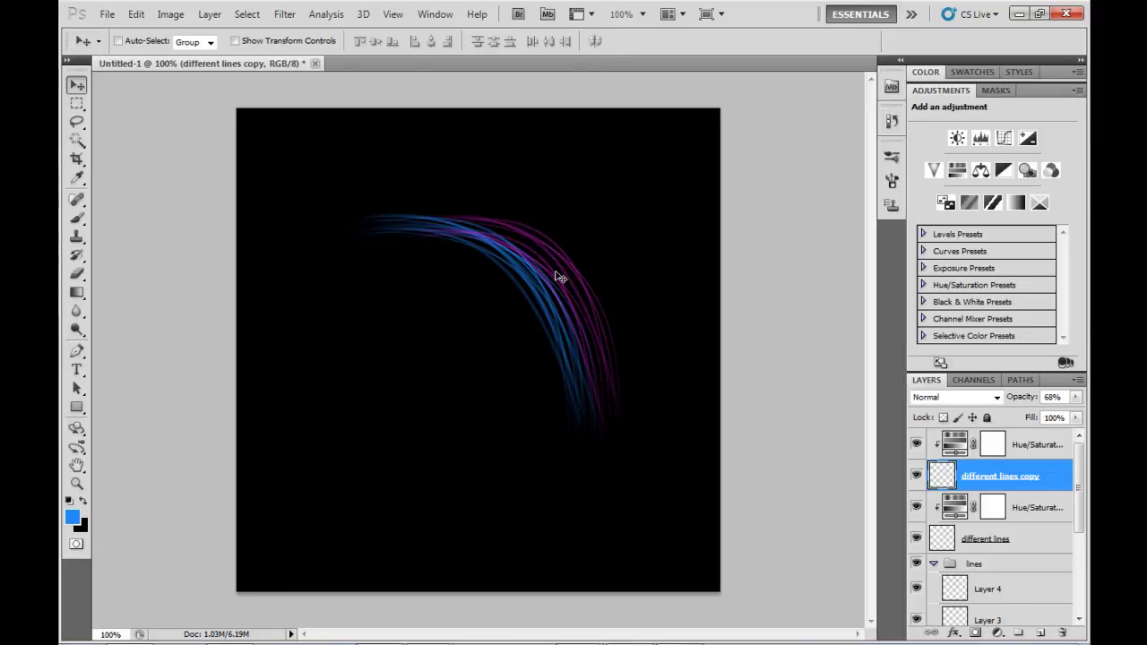
key("ctrl+t")
left_click_drag(410, 215, 436, 206)
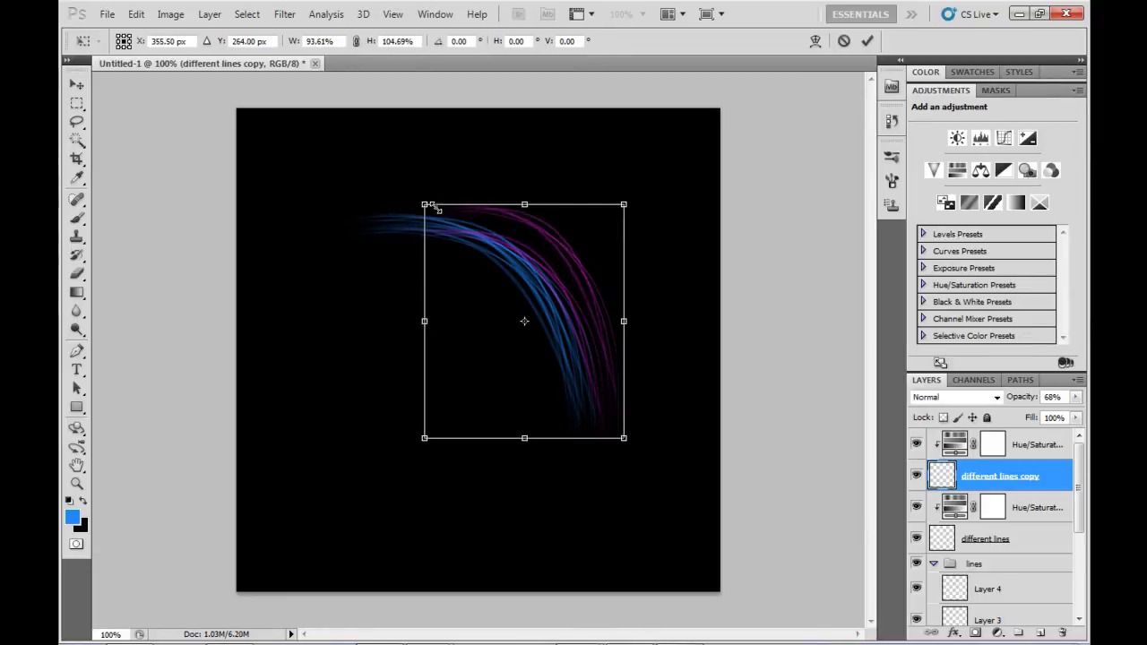
left_click_drag(569, 208, 546, 335)
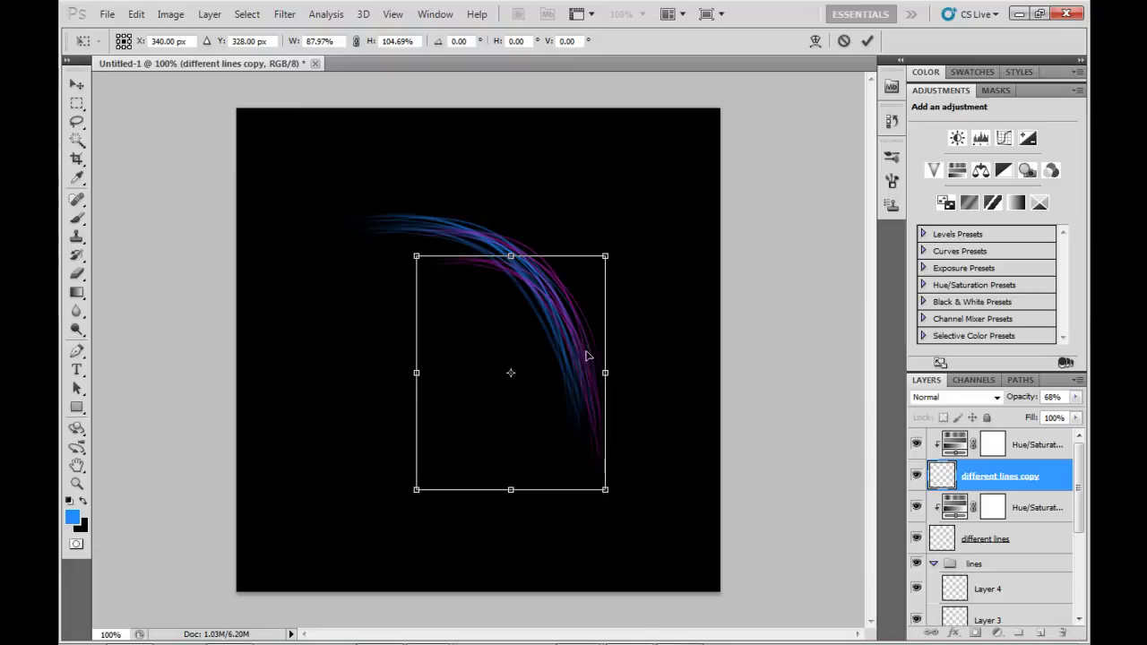
left_click_drag(628, 256, 640, 276)
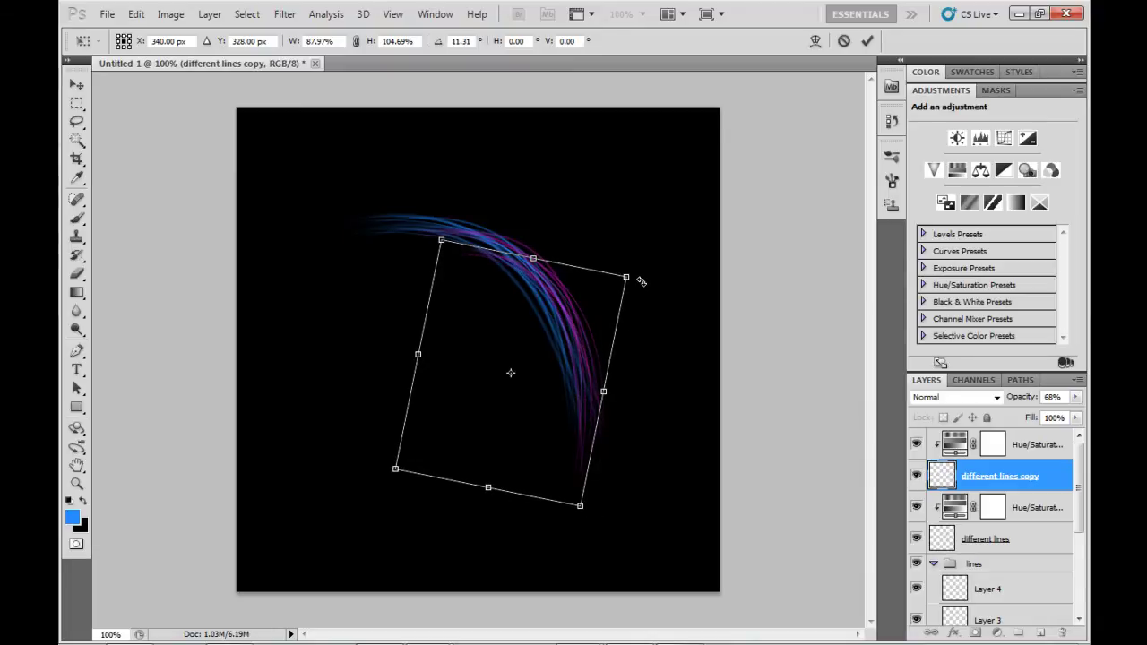
mouse_move(554, 323)
left_mouse_down()
mouse_move(576, 366)
mouse_move(566, 300)
mouse_move(559, 309)
left_mouse_up()
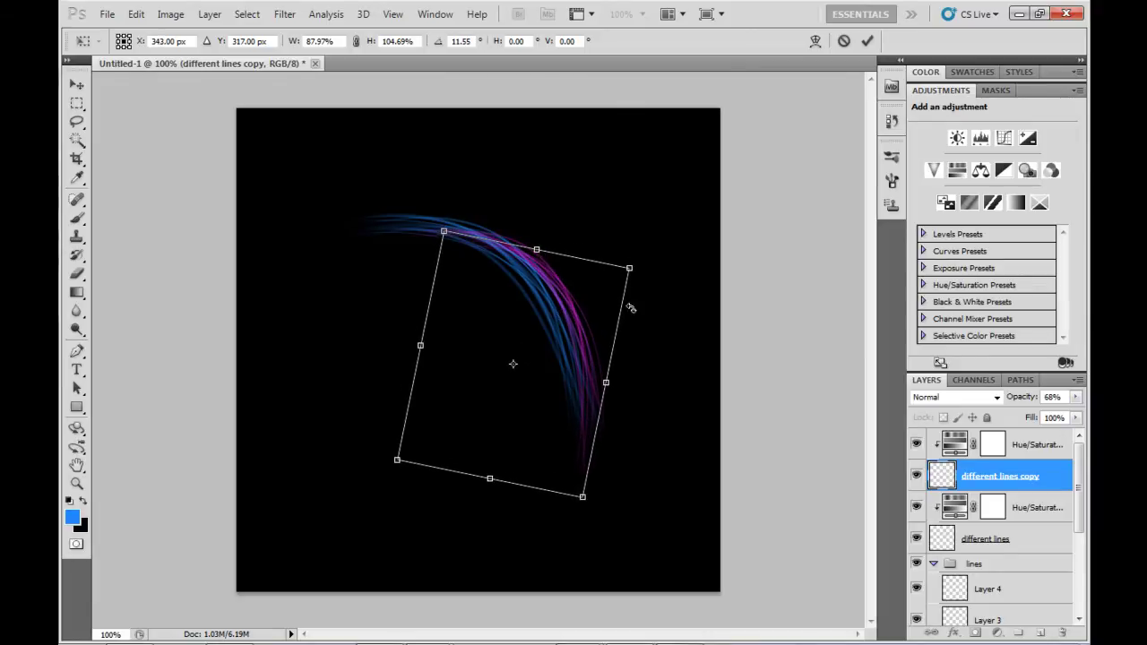
key("Return")
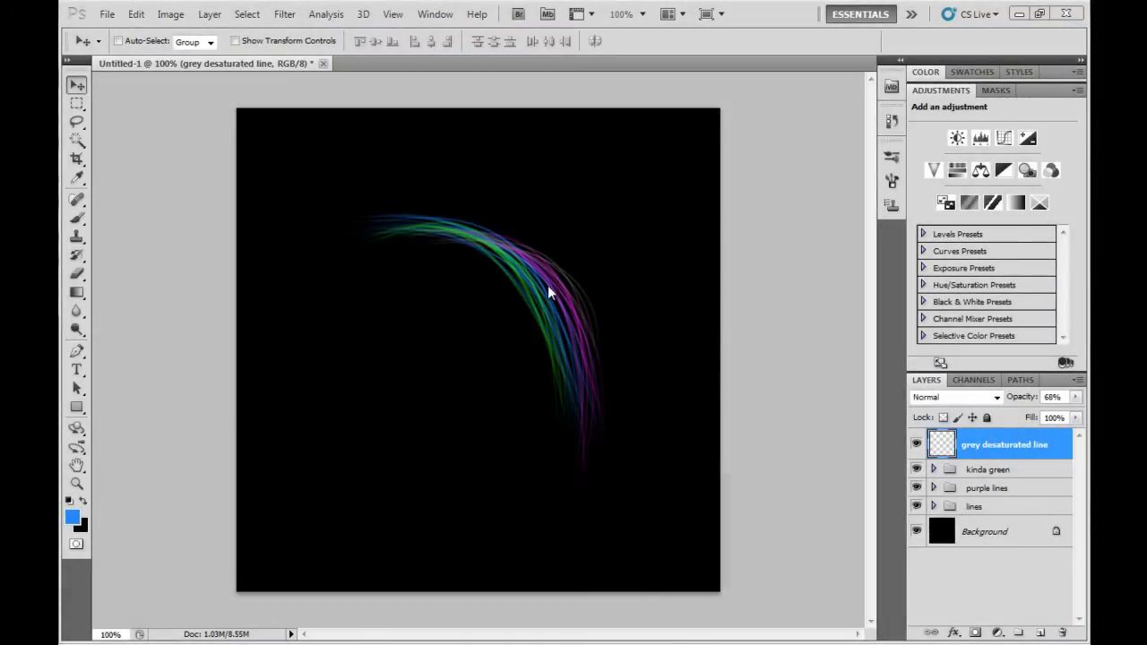
Step: Inspect the kinda green group and toggle the grey desaturated line layer's visibility to compare
left_click(935, 470)
left_click(934, 470)
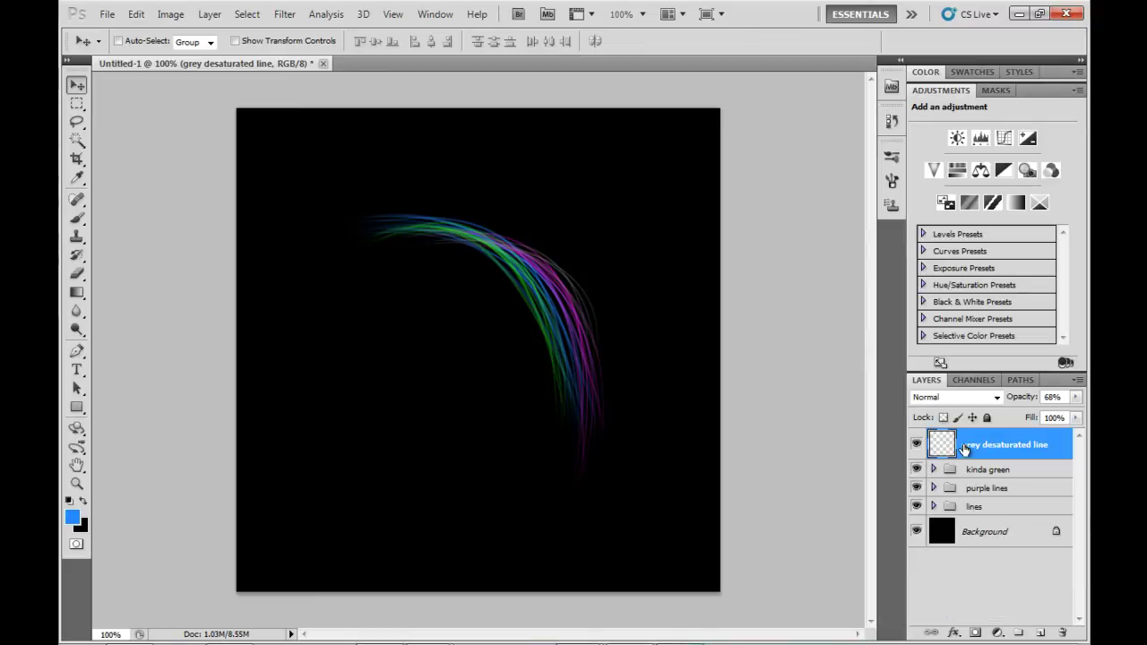
left_click(916, 445)
left_click(916, 445)
Step: Merge all layers from grey desaturated line down to lines into a single layer
left_click(997, 508, "shift")
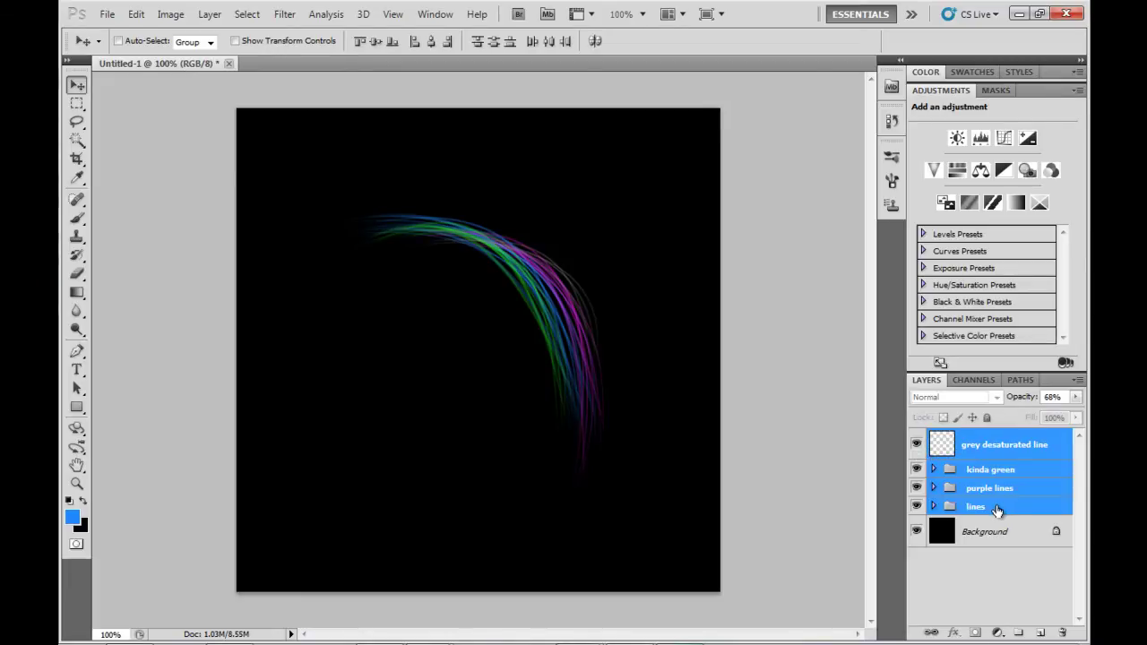
right_click(998, 508)
left_click(936, 495)
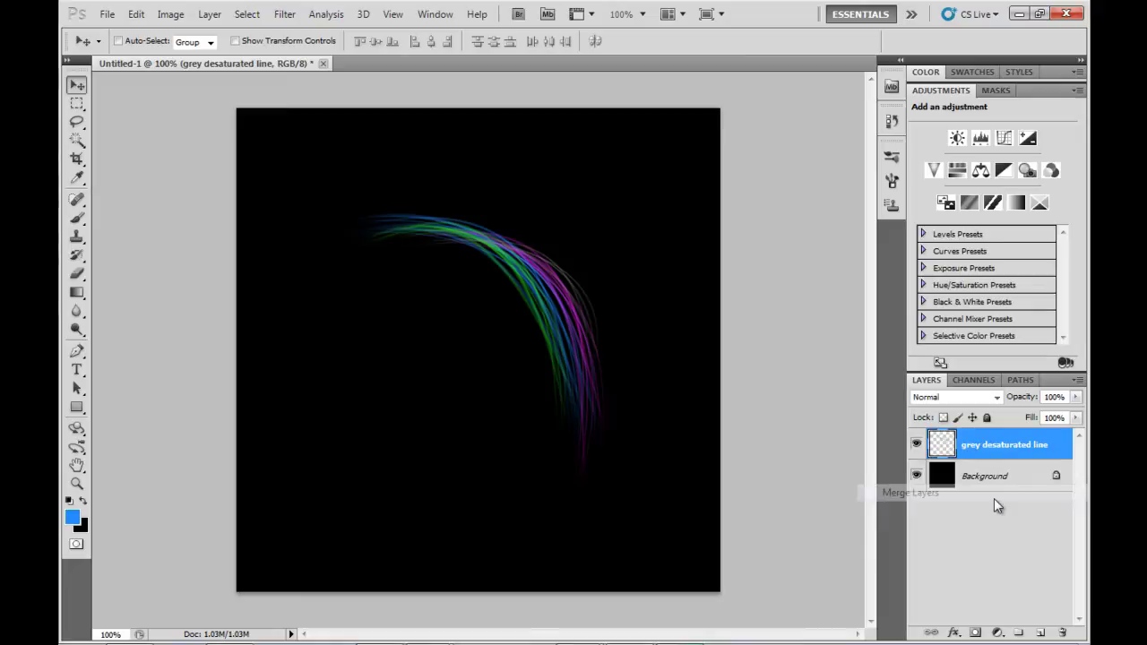
double_click(1002, 445)
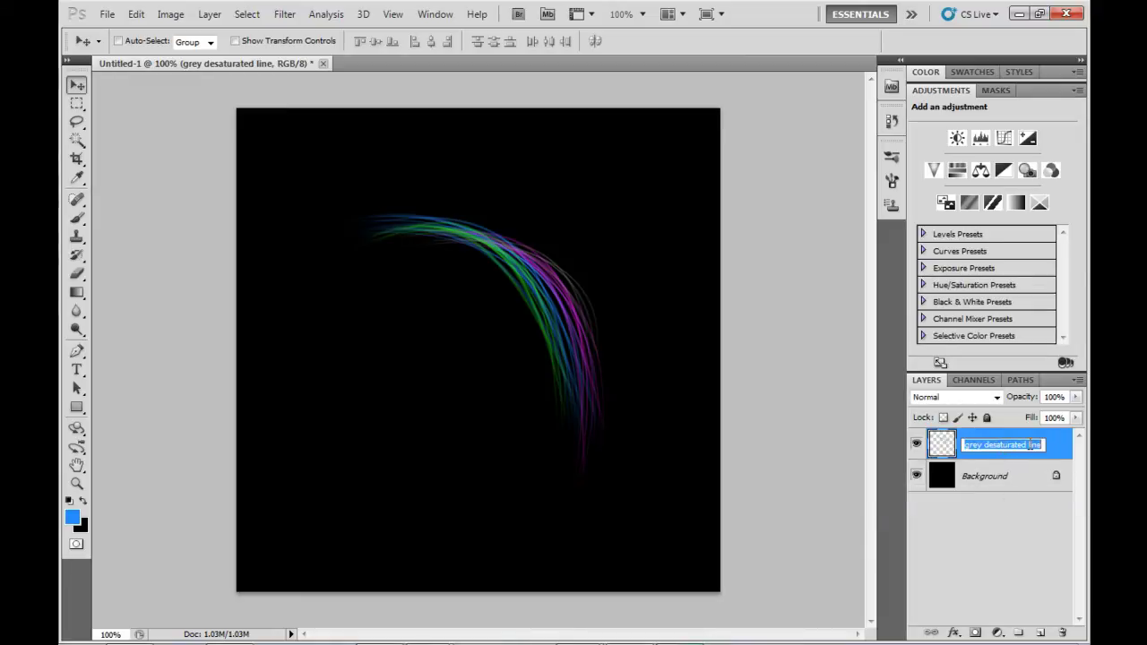
Step: Name the merged layer 'abstract hair' and add a copy rotated about -66° into an arch
type("abstract hair")
key("Return")
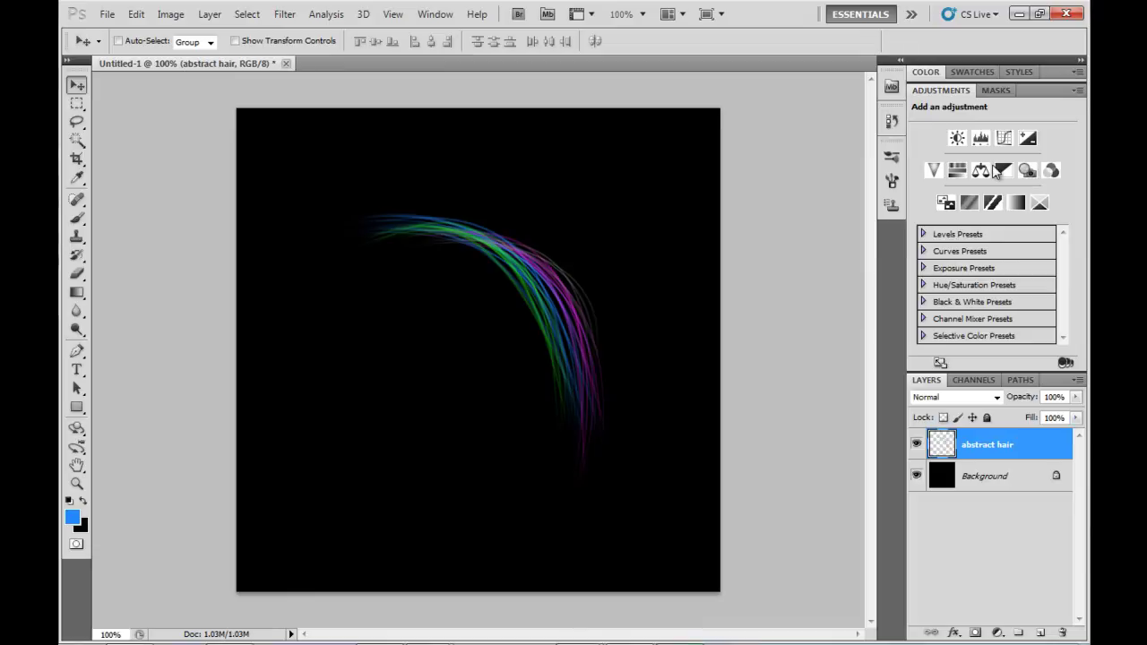
key("ctrl+j")
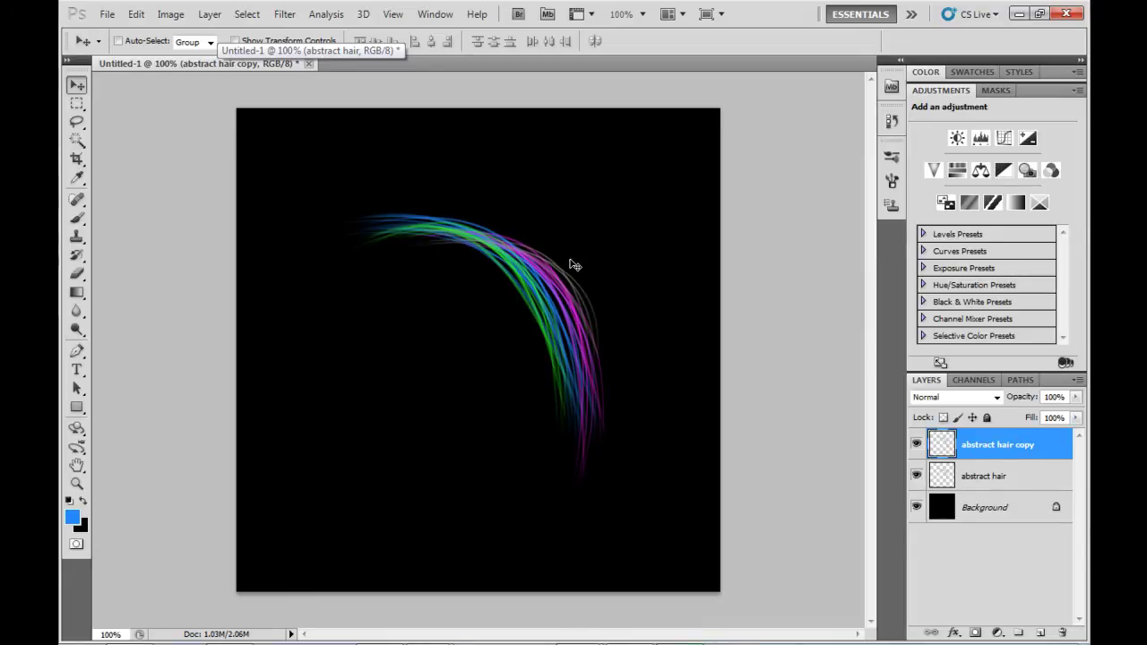
left_click_drag(548, 265, 499, 296)
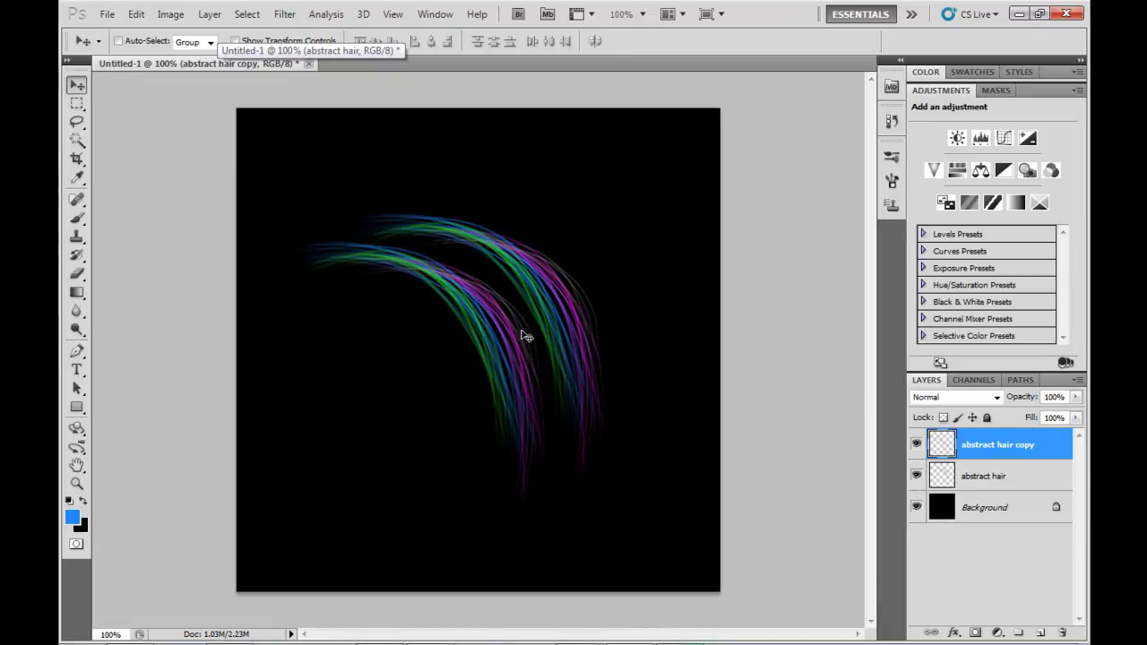
key("ctrl+t")
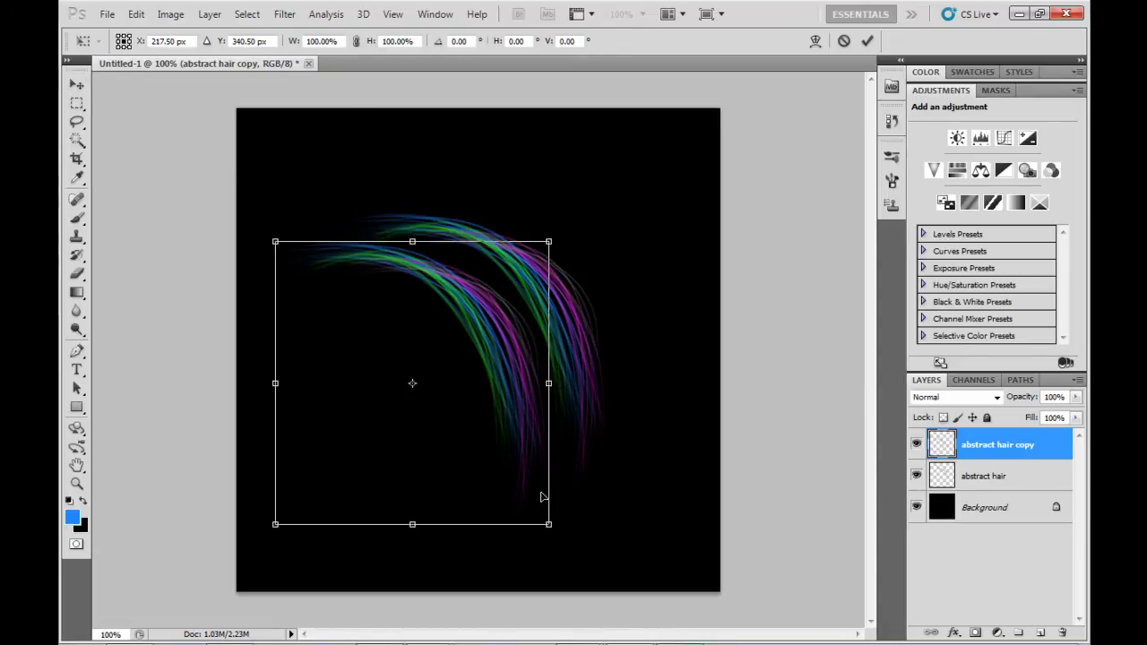
left_click_drag(550, 536, 630, 310)
left_click_drag(428, 346, 491, 278)
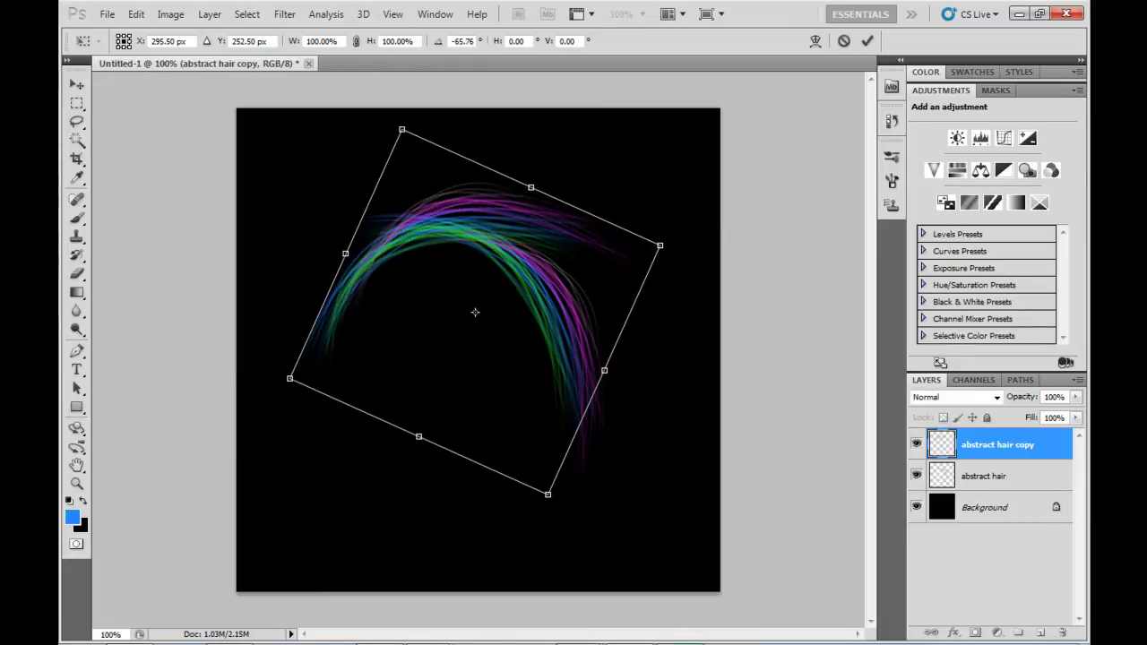
key("Return")
Step: Add a copy rotated about -87° and shrunk to 62% below the arch, then duplicate it and shift it right-down
key("ctrl+j")
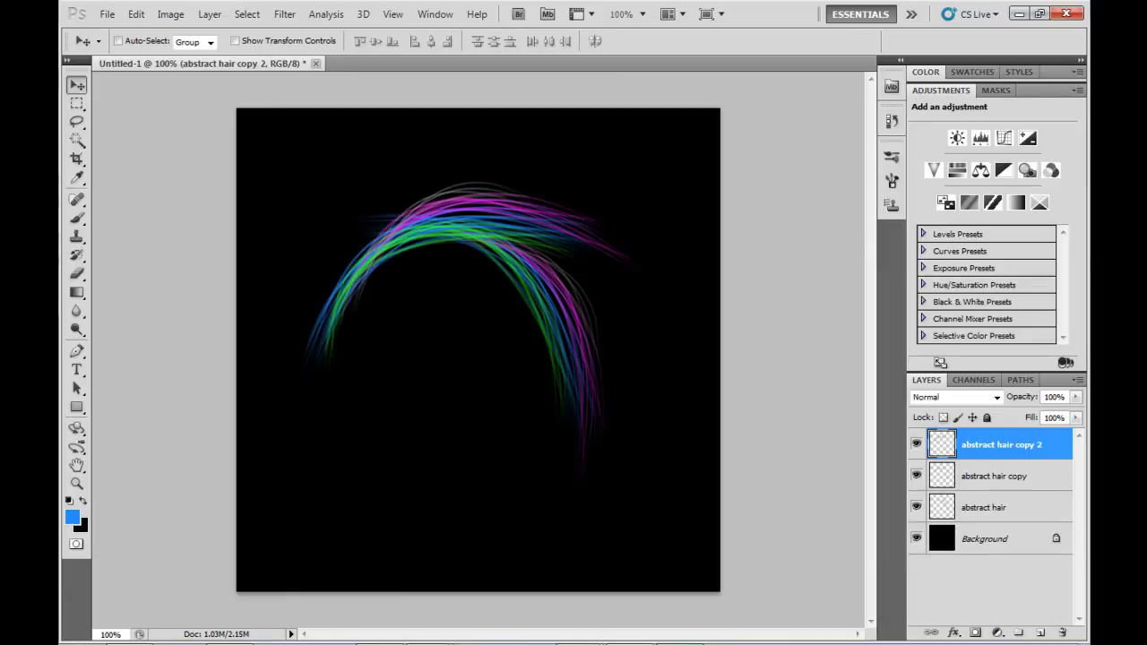
left_click_drag(439, 290, 405, 420)
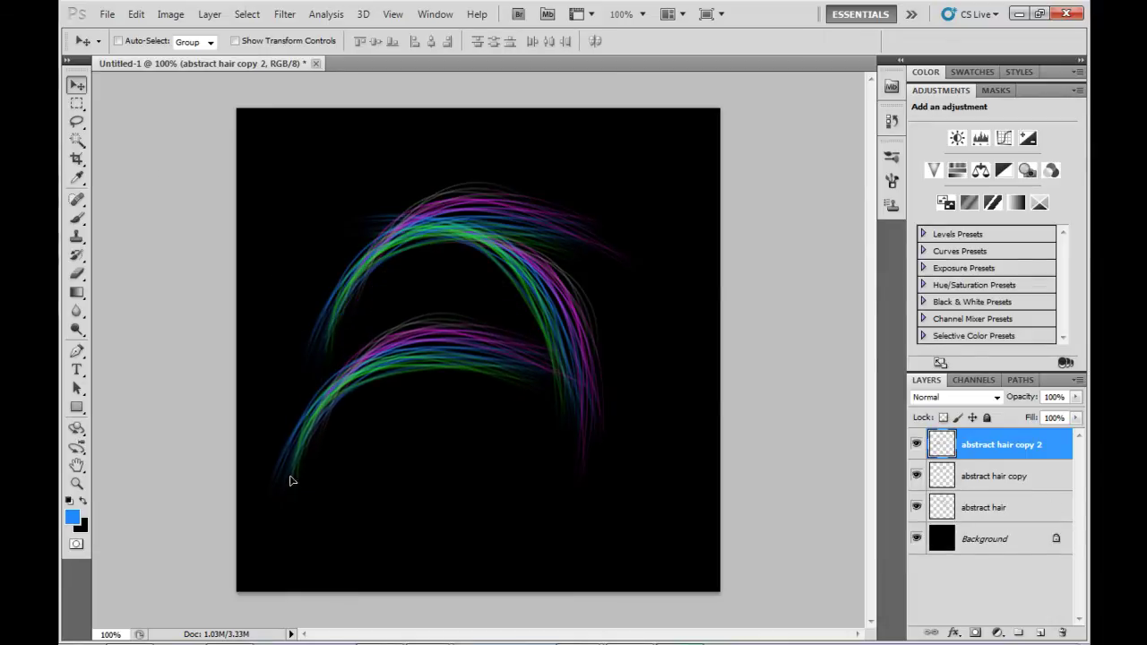
key("ctrl+t")
left_click_drag(258, 529, 507, 582)
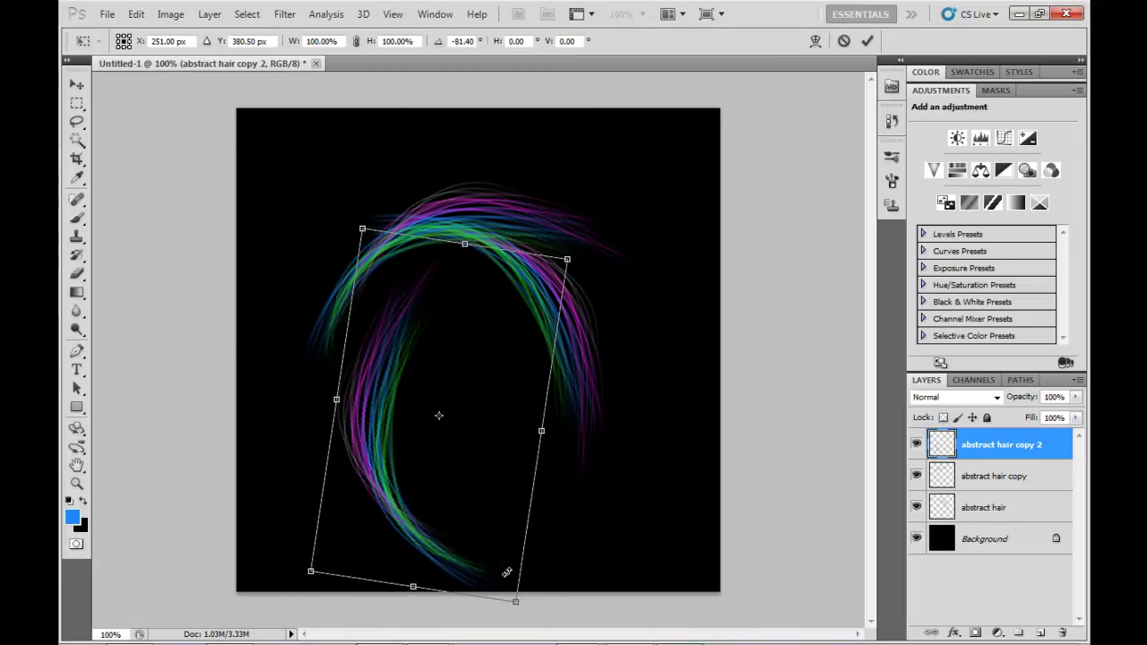
left_click_drag(567, 259, 476, 379)
left_click_drag(392, 437, 408, 356)
key("Return")
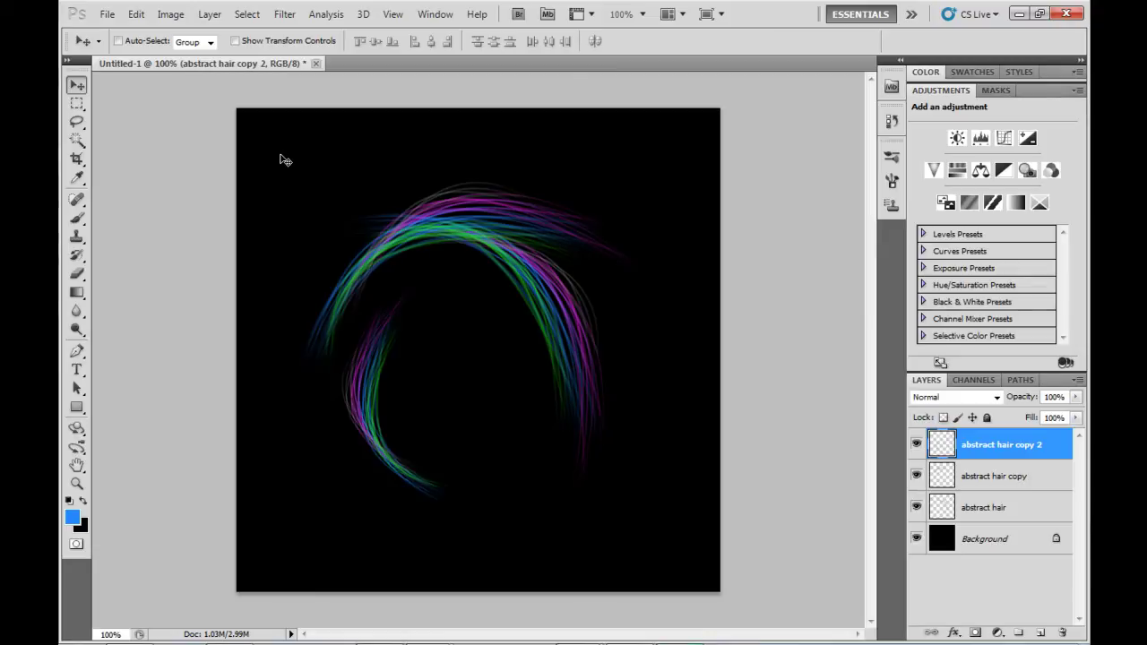
key("ctrl+j")
left_click_drag(452, 470, 537, 516)
Step: Rotate abstract hair copy 3 to about 107° and move it up and right
key("ctrl+t")
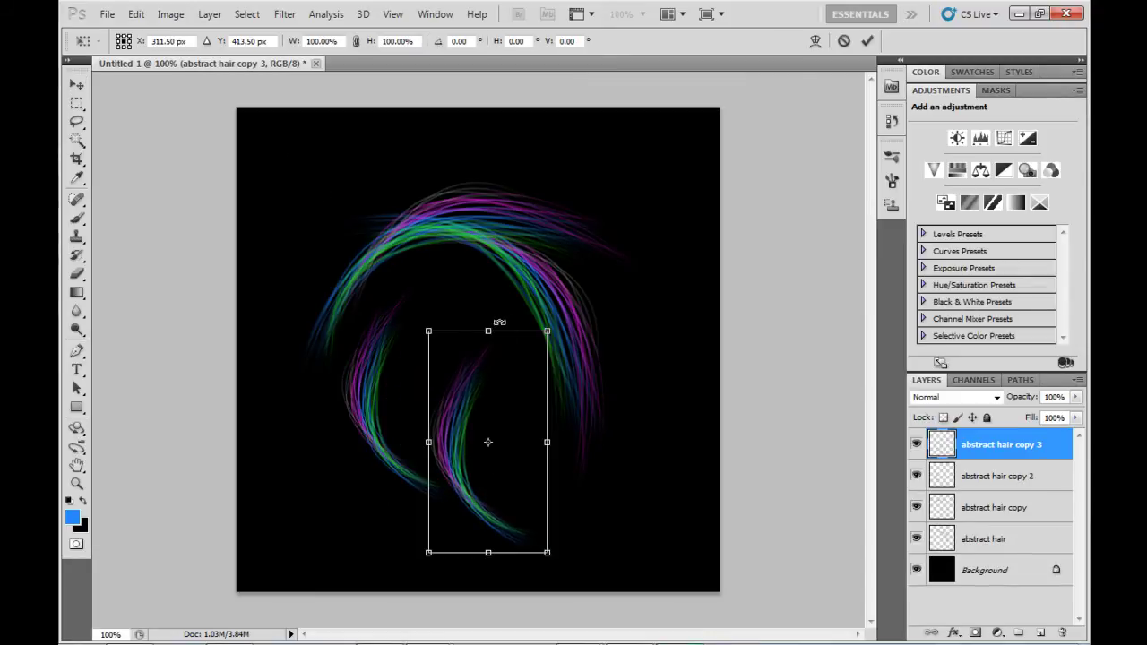
left_click_drag(453, 321, 632, 439)
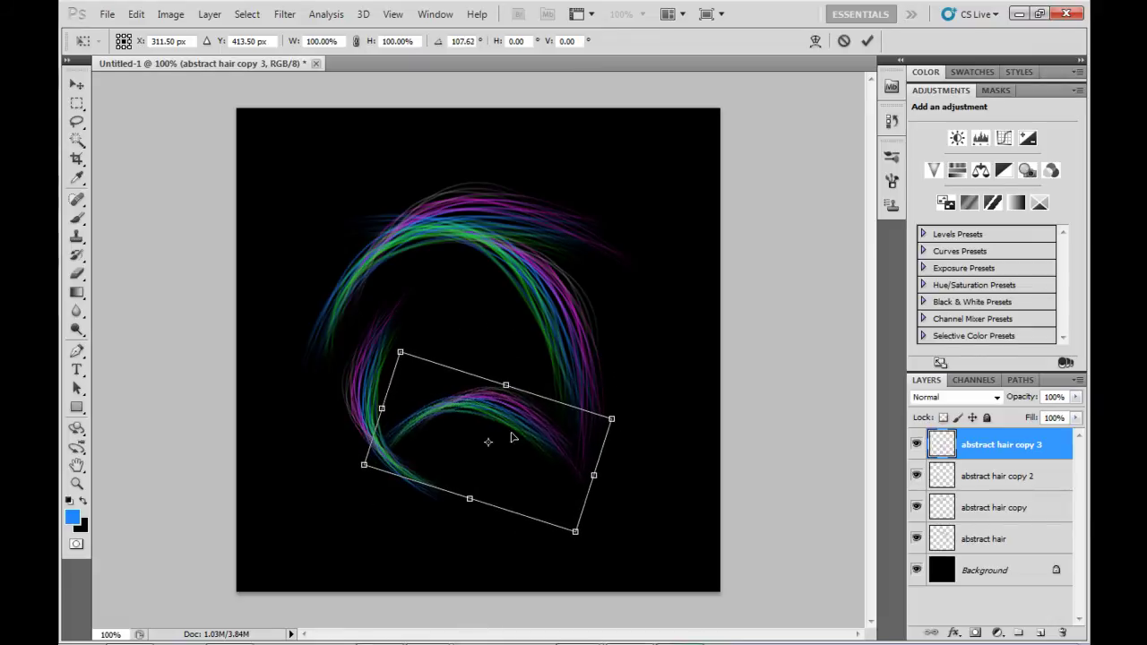
left_click_drag(553, 411, 638, 381)
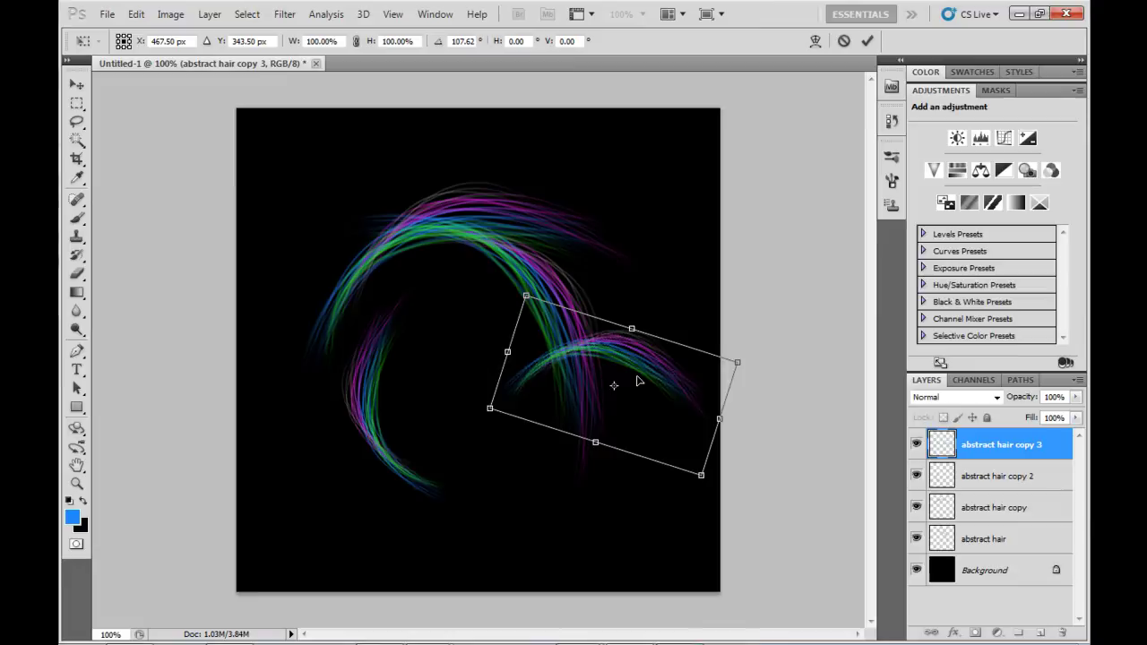
key("Return")
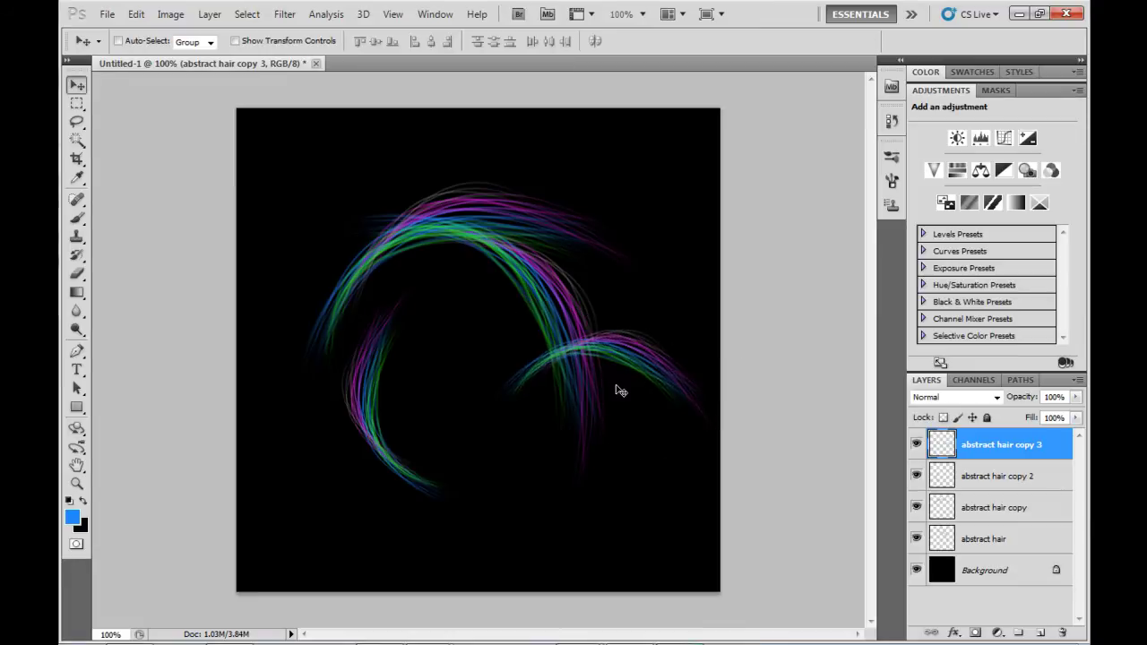
Step: Duplicate the original abstract hair layer and rotate the copy toward the bottom to close the circle
left_click(1000, 539)
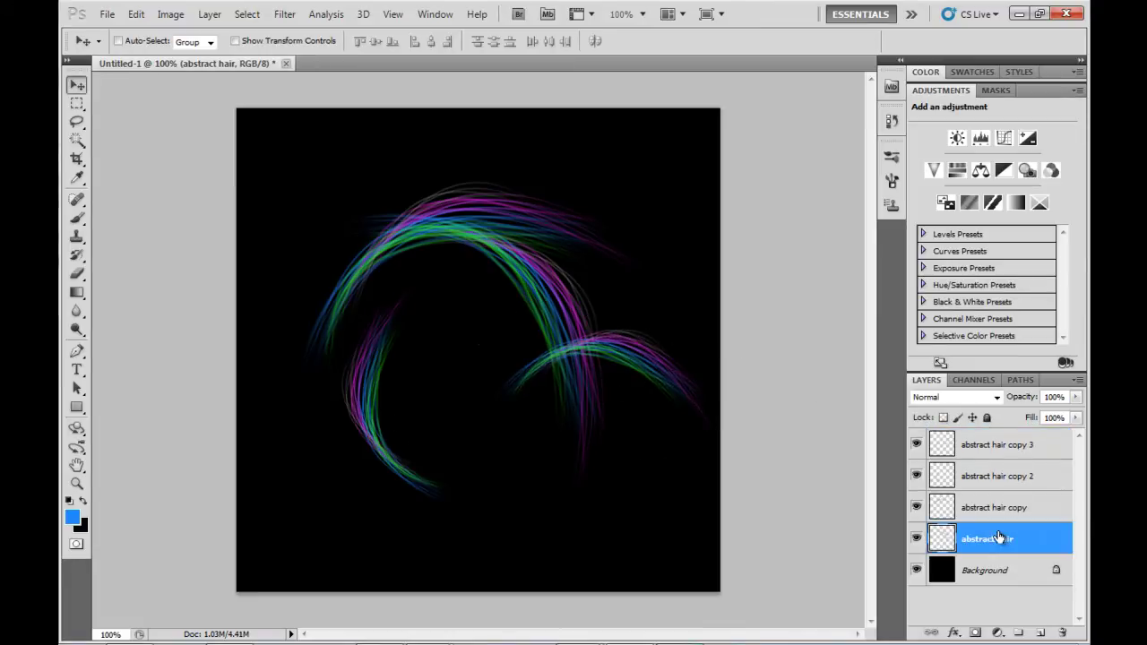
key("ctrl+j")
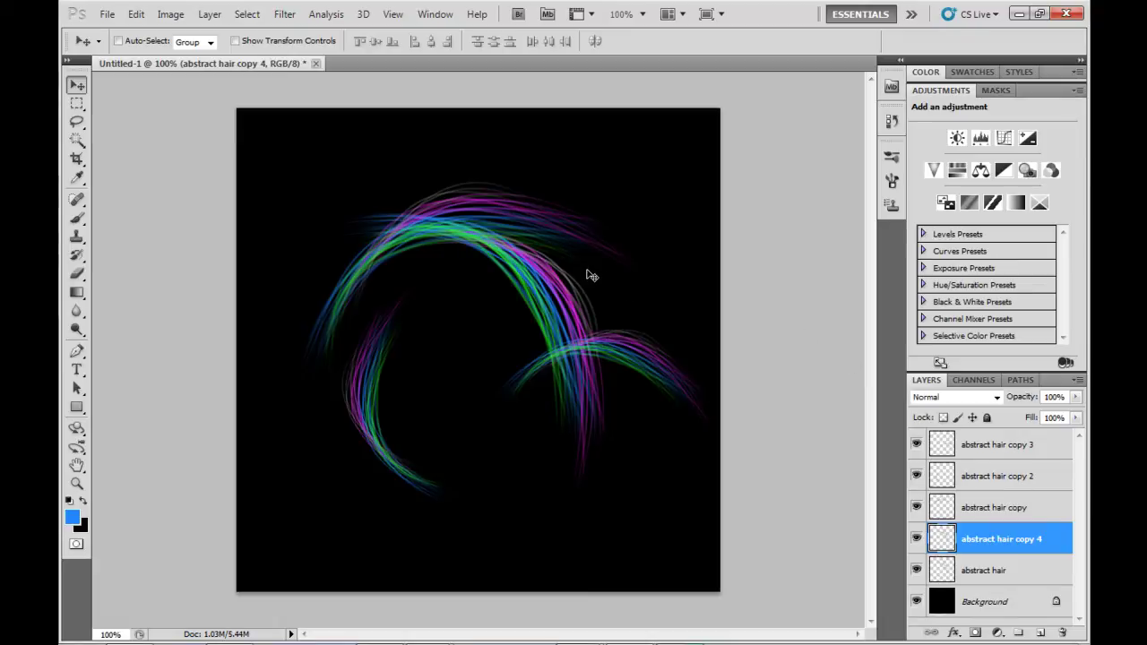
key("ctrl+t")
left_click_drag(315, 197, 651, 260)
left_click_drag(550, 376, 565, 459)
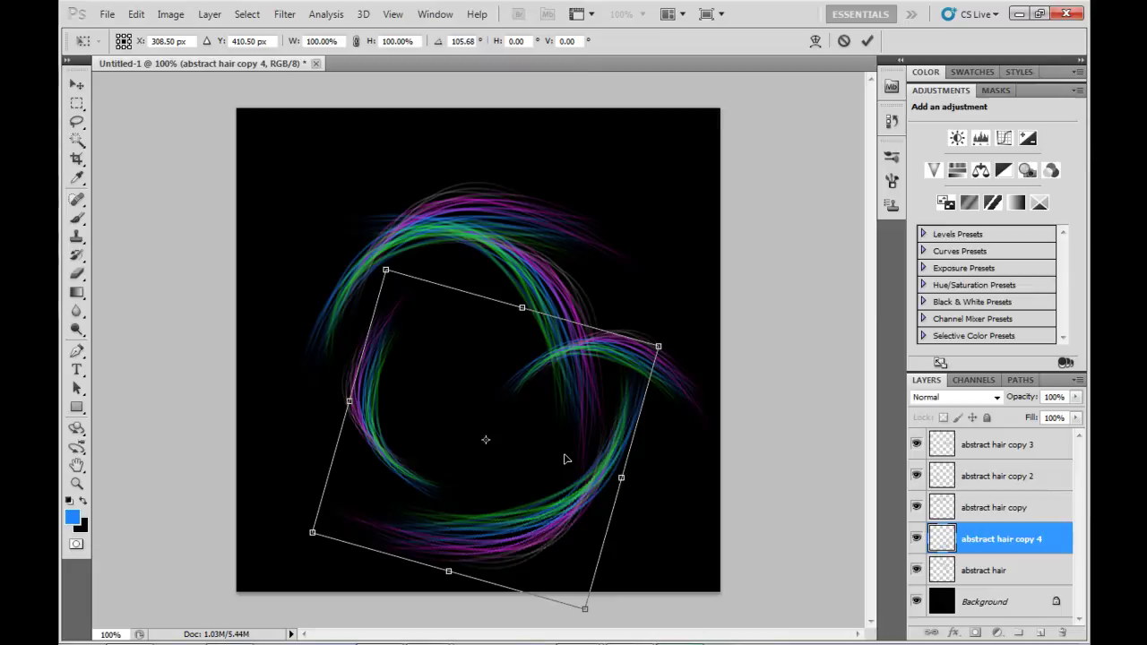
key("Return")
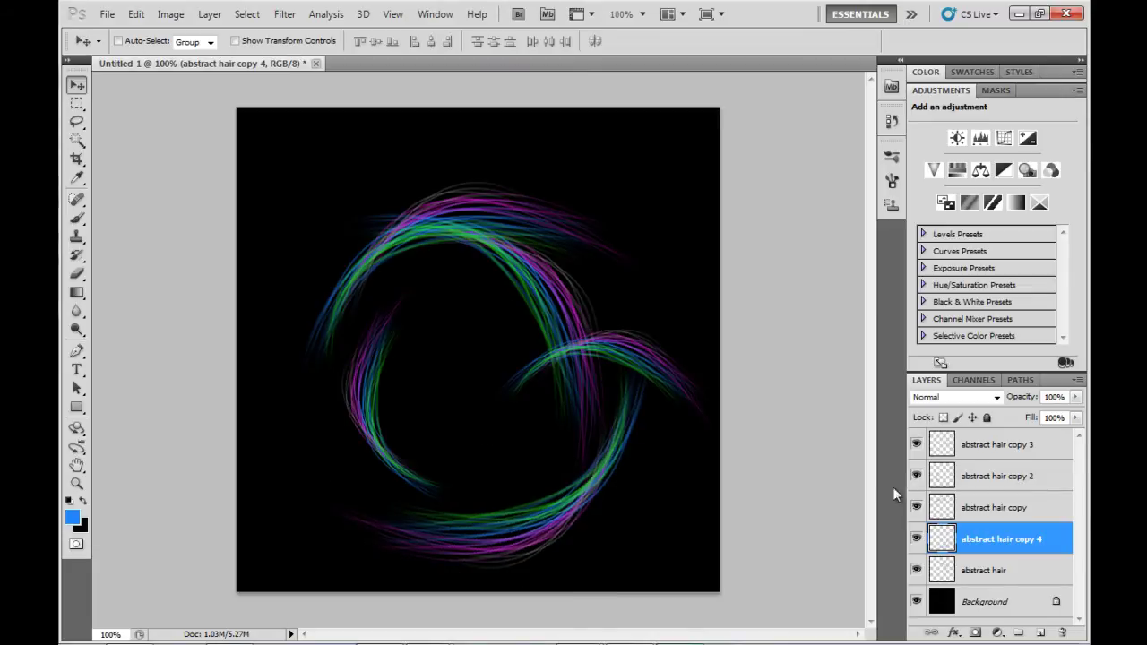
Step: Duplicate copy 4, then move copy 5 up-left, rotate it about 39° and shrink it to 85%
key("ctrl+j")
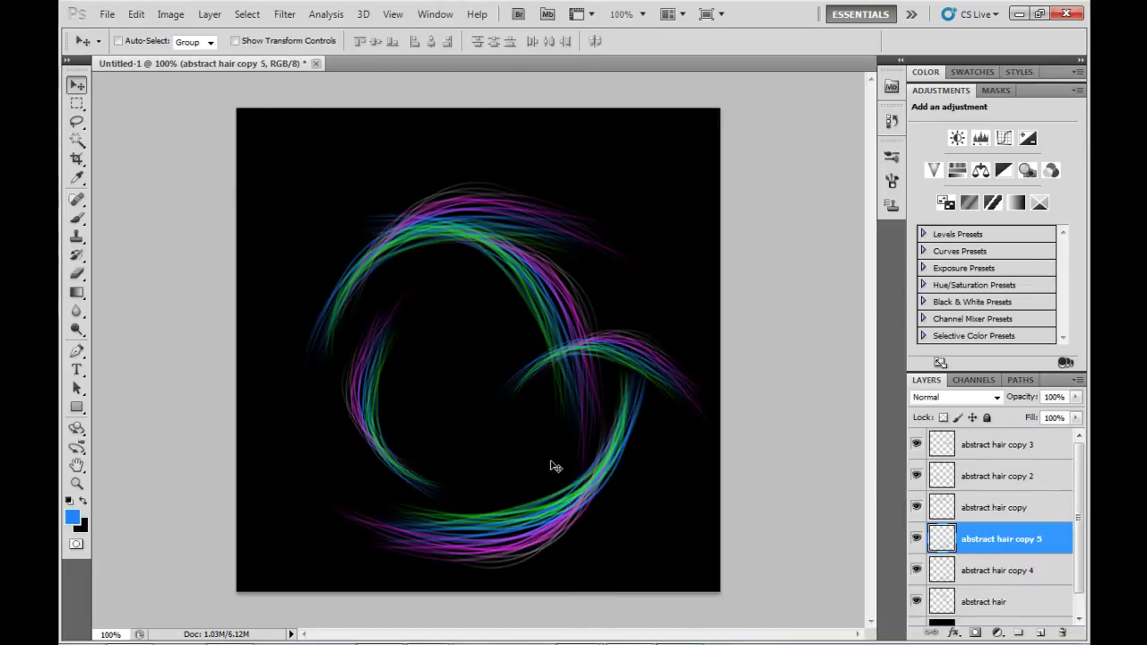
key("ctrl+t")
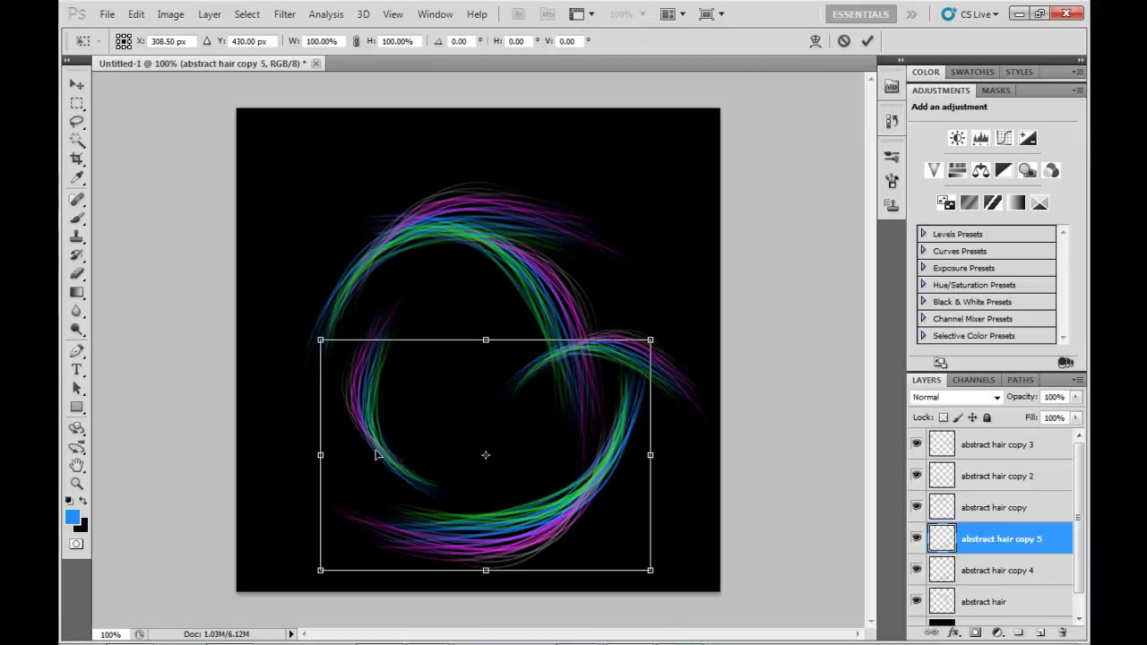
left_click_drag(377, 456, 279, 396)
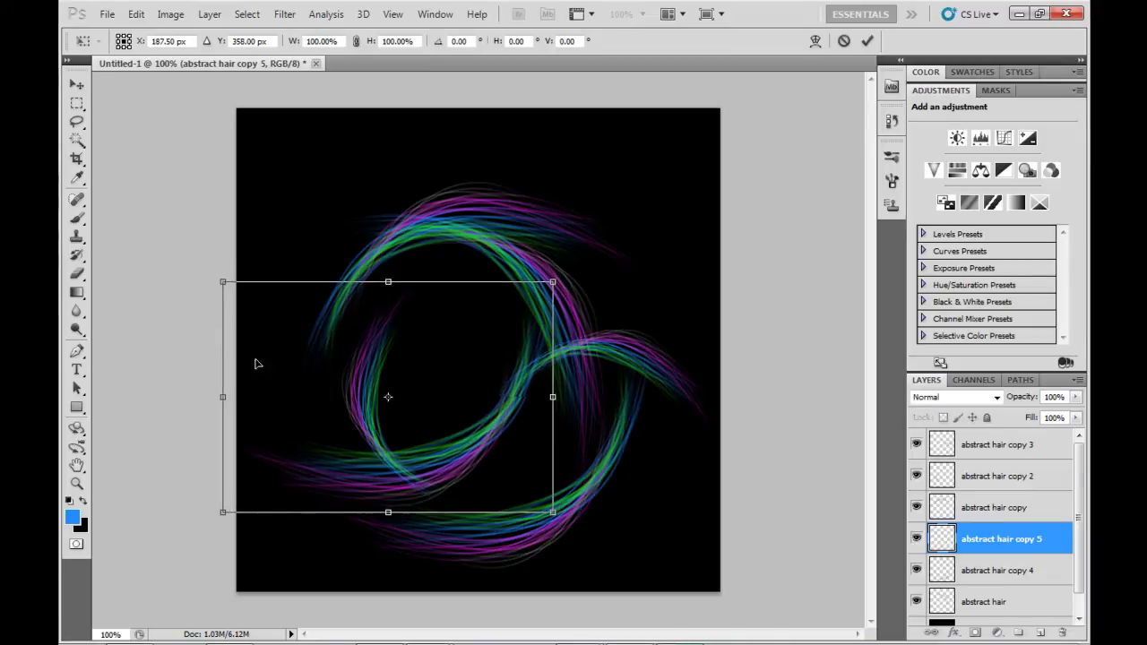
left_click_drag(215, 261, 338, 197)
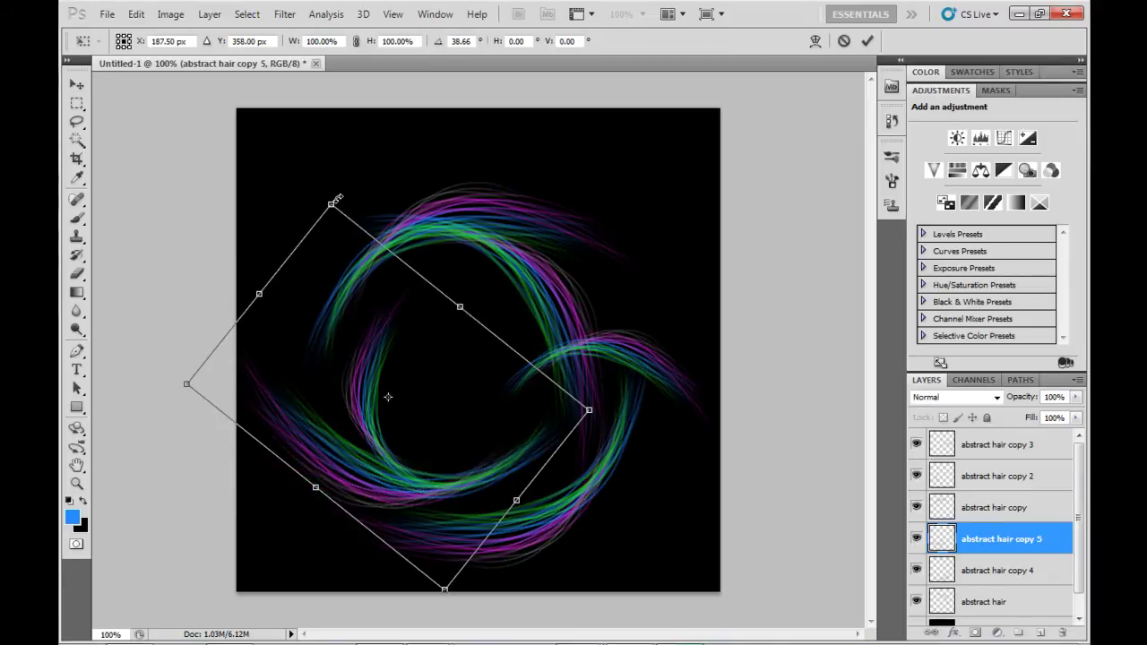
left_click_drag(370, 324, 342, 286)
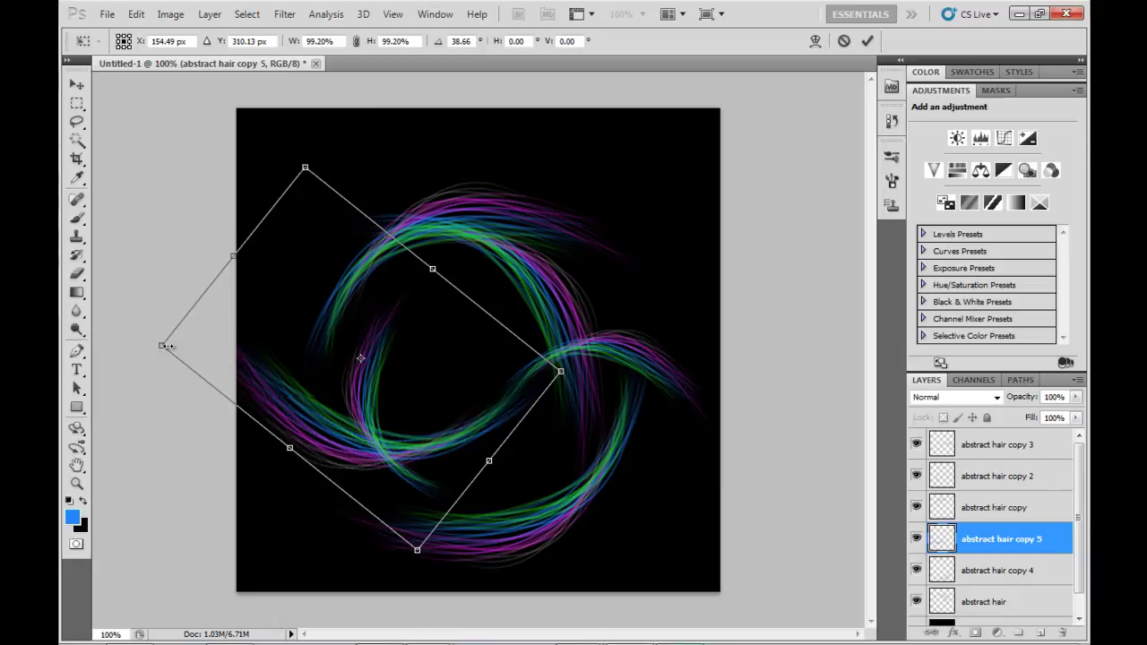
left_click_drag(165, 346, 225, 343)
left_click_drag(353, 405, 363, 445)
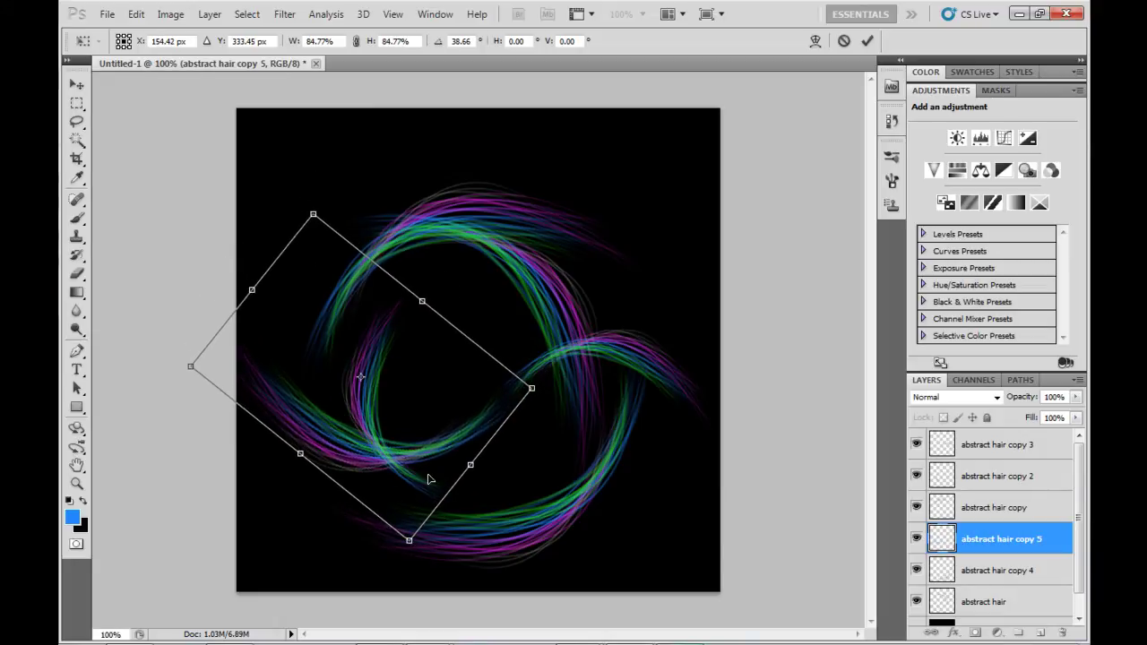
key("Return")
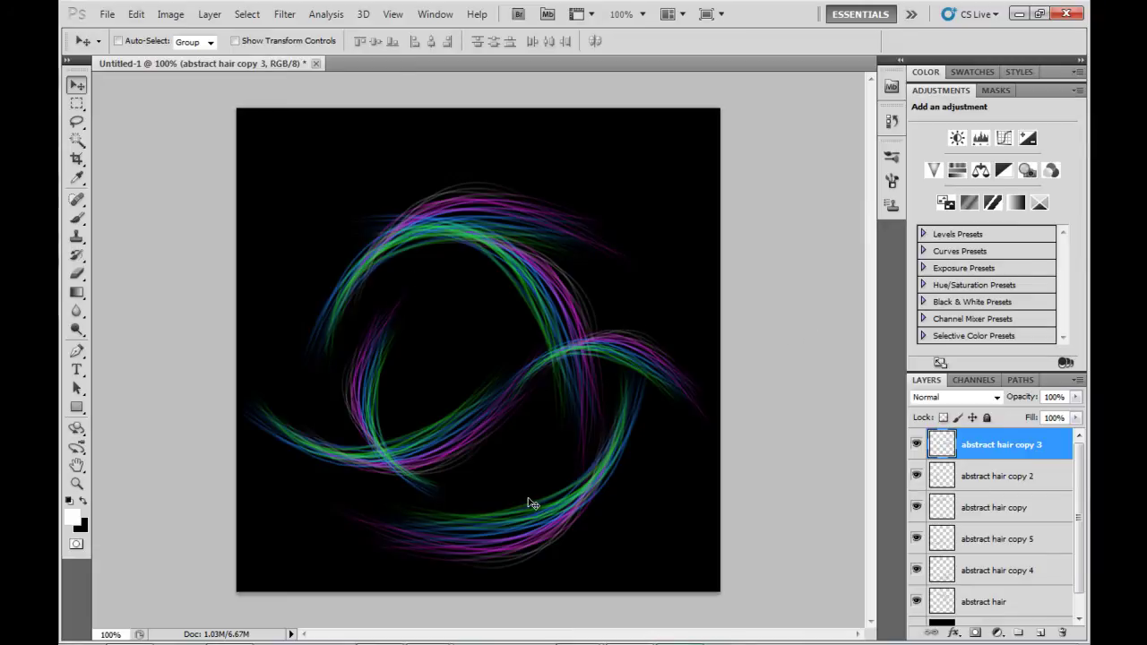
Step: Set up the Brush tool with size jitter, 1000% scattering, and opacity and flow jitter
left_click(77, 218)
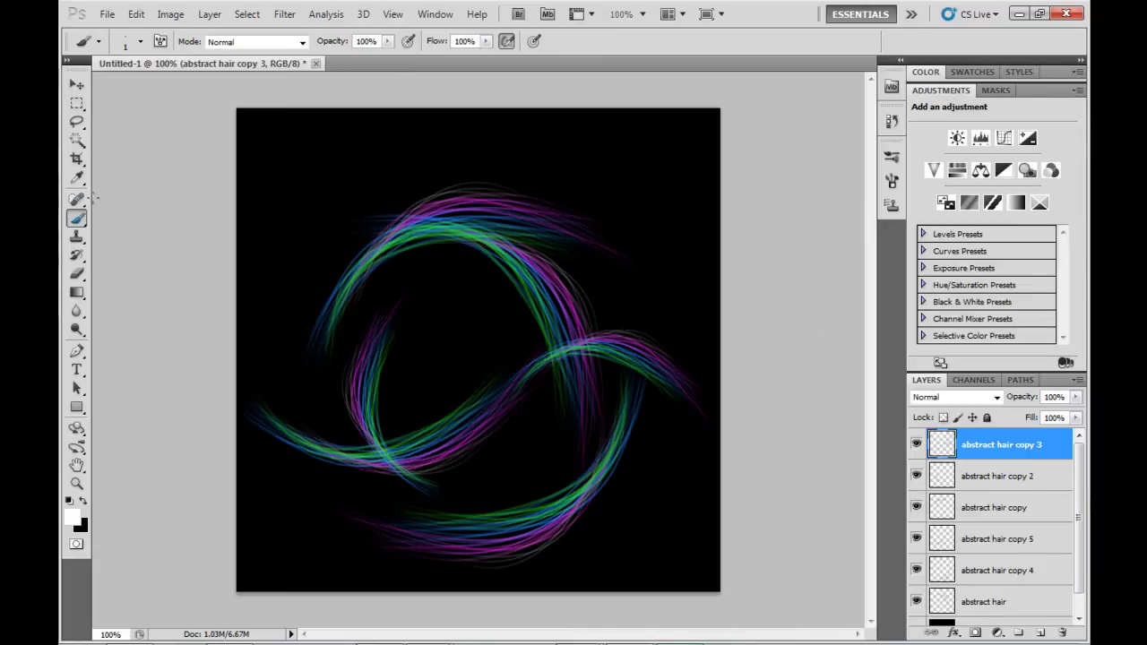
key("F5")
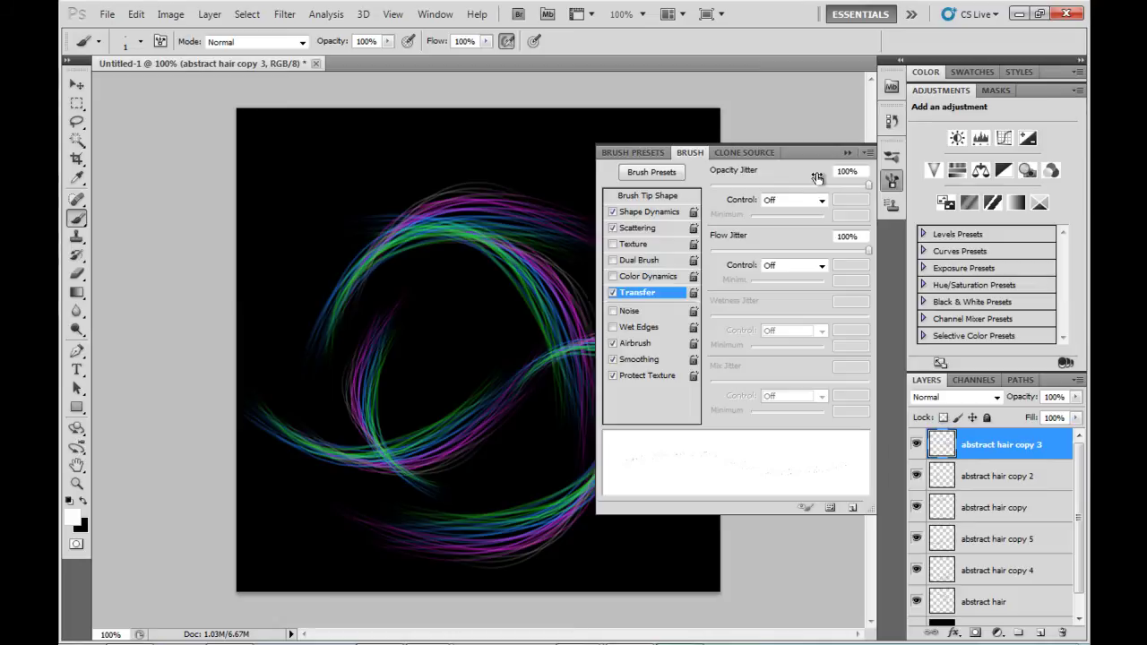
left_click(675, 202)
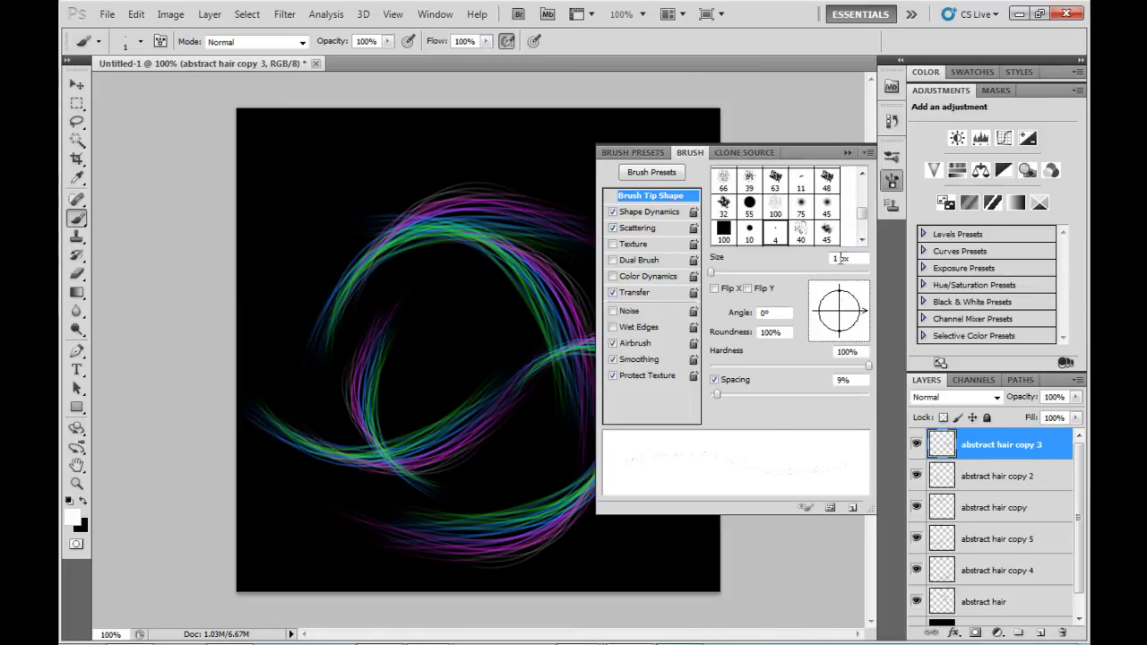
left_click(649, 212)
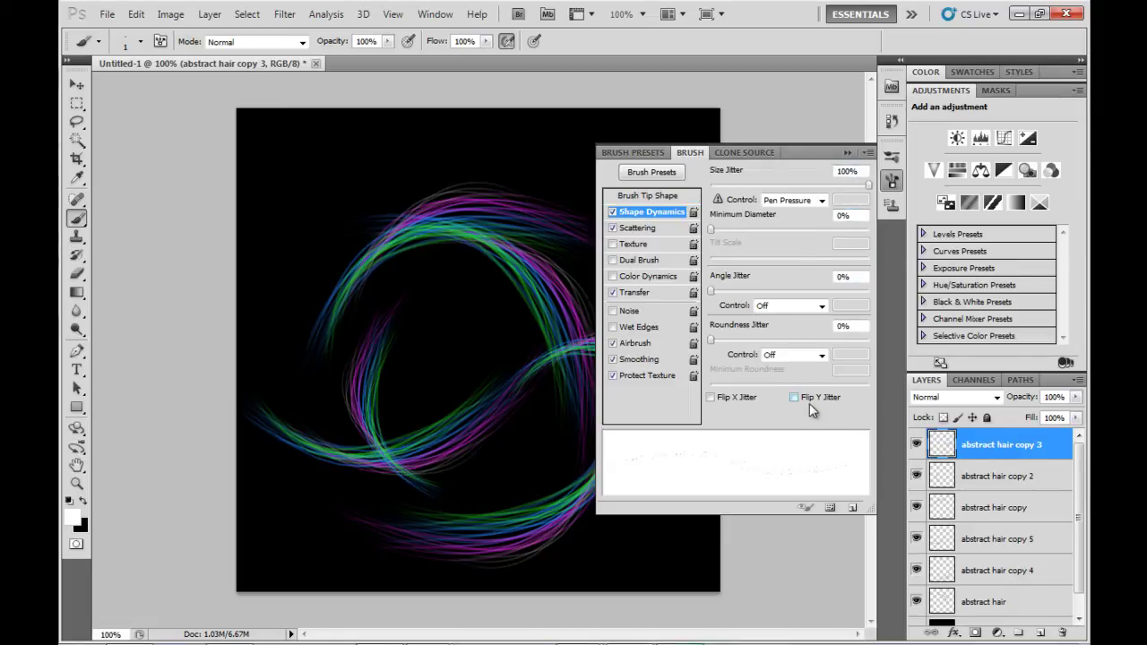
left_click(662, 229)
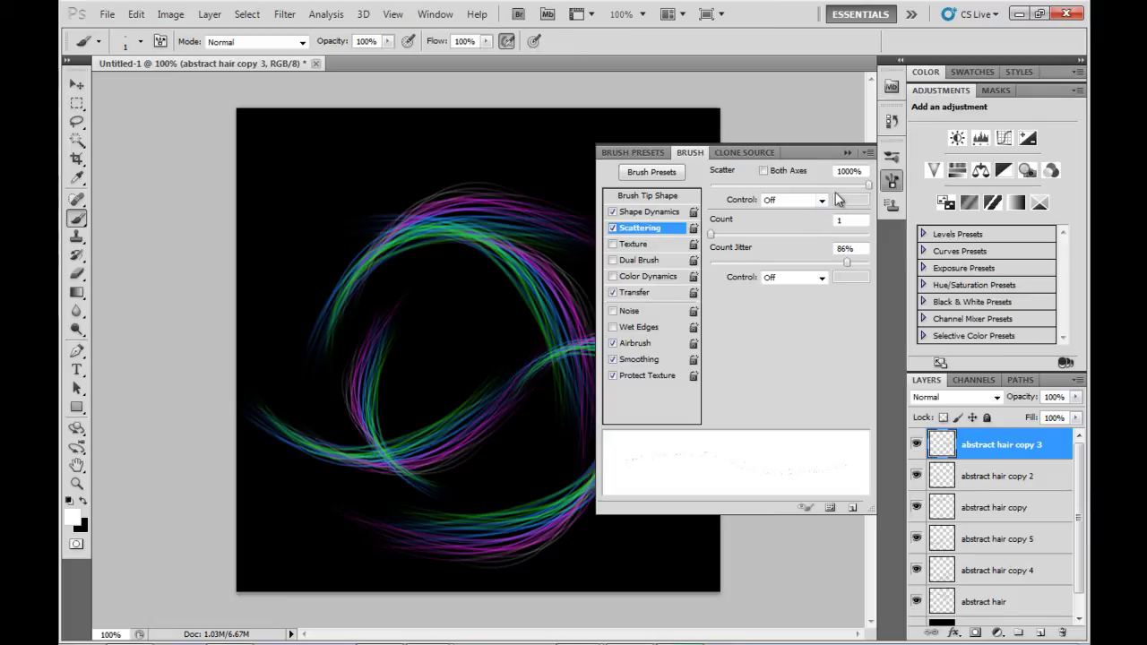
left_click_drag(838, 187, 863, 189)
left_click(644, 295)
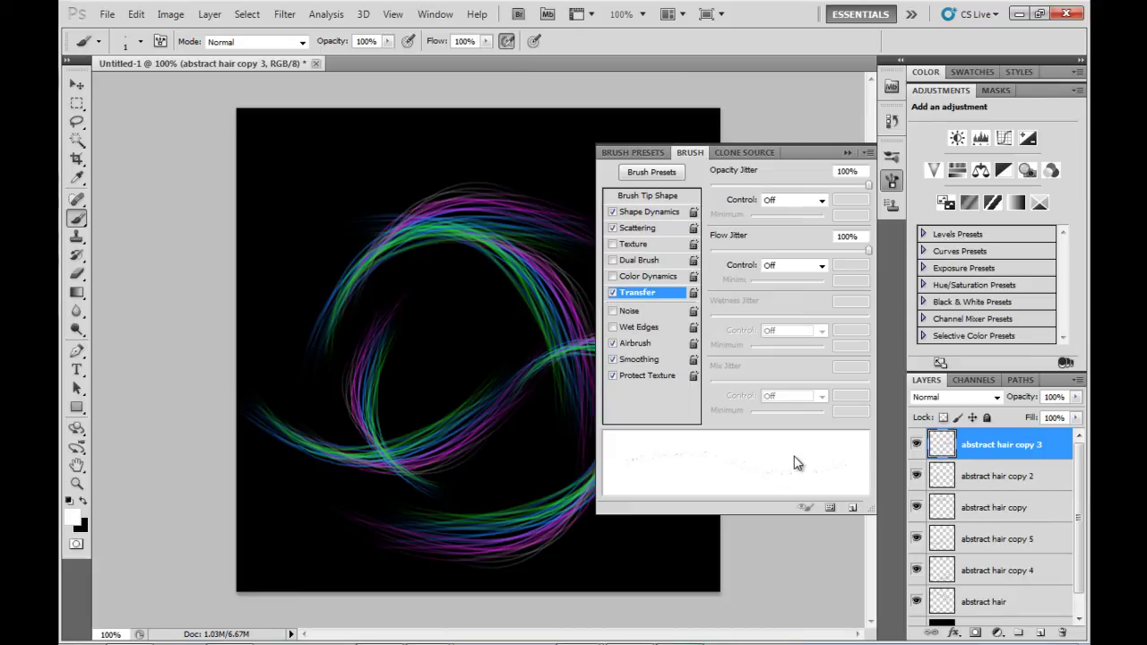
Step: Create a new layer named 'speckles'
key("F5")
key("ctrl+shift+n")
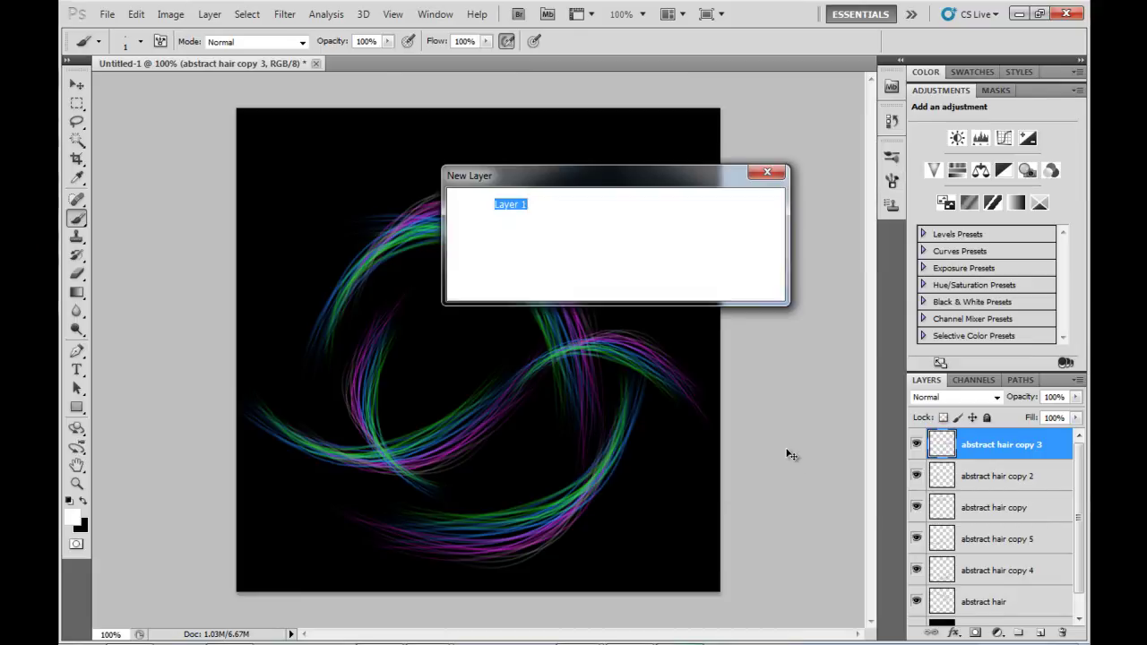
type("speckles")
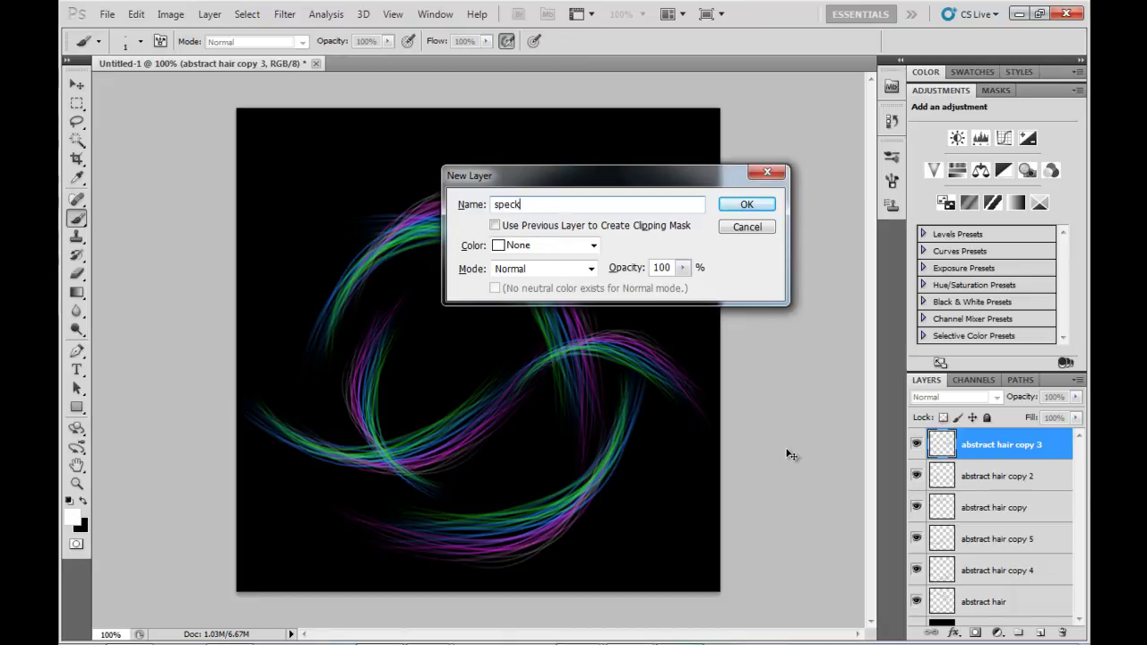
key("Return")
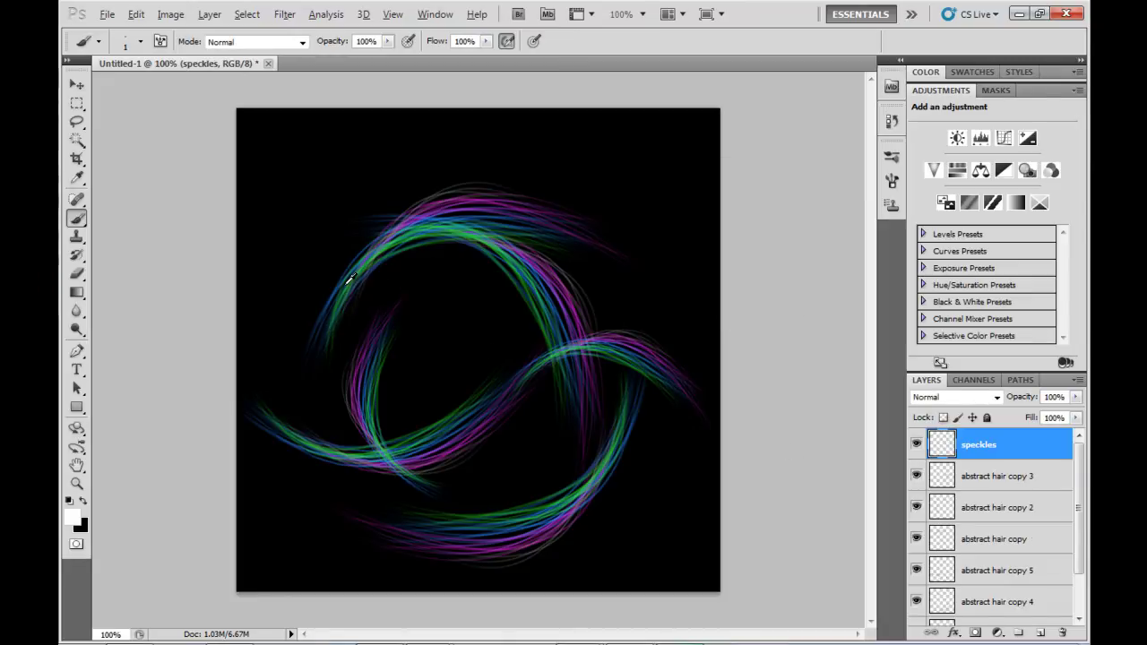
Step: Zoom in and paint tiny scattered speckle dots around the hair strands
scroll(349, 280, "up", 4)
key("alt")
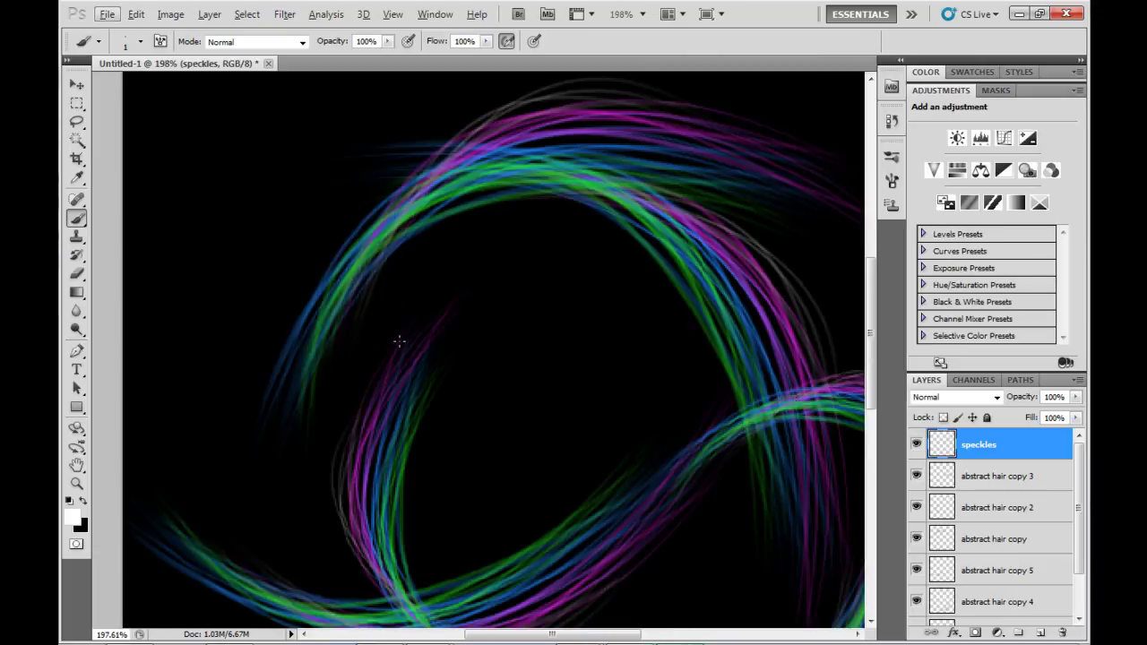
left_click(336, 351)
scroll(768, 225, "down", 3)
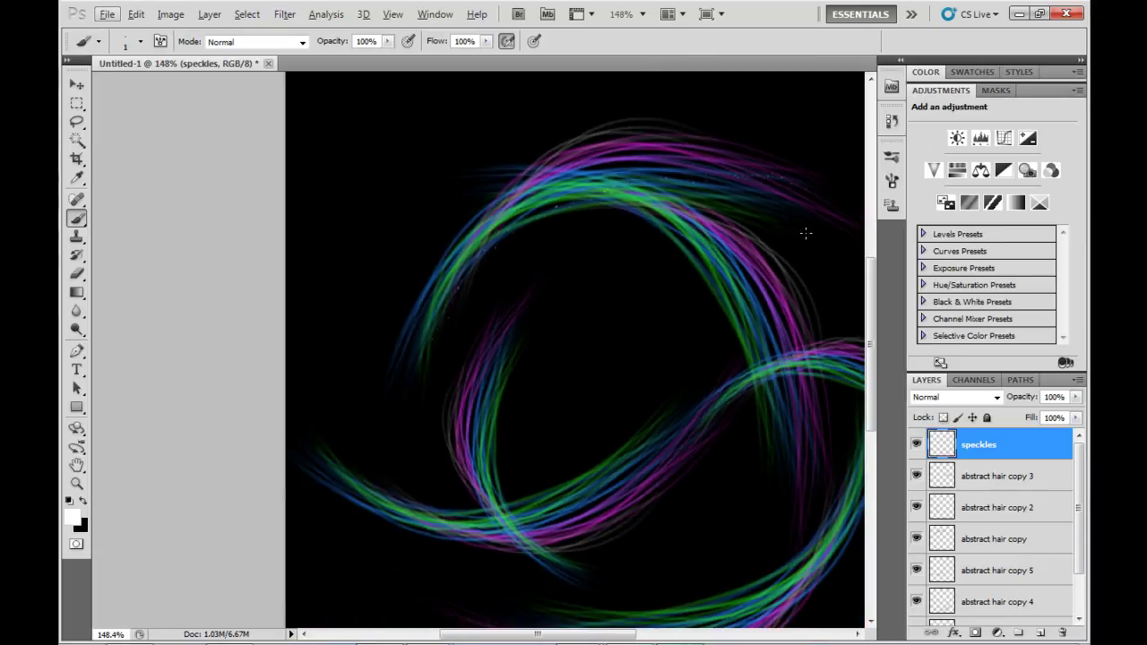
scroll(805, 235, "down", 1)
left_click(513, 360)
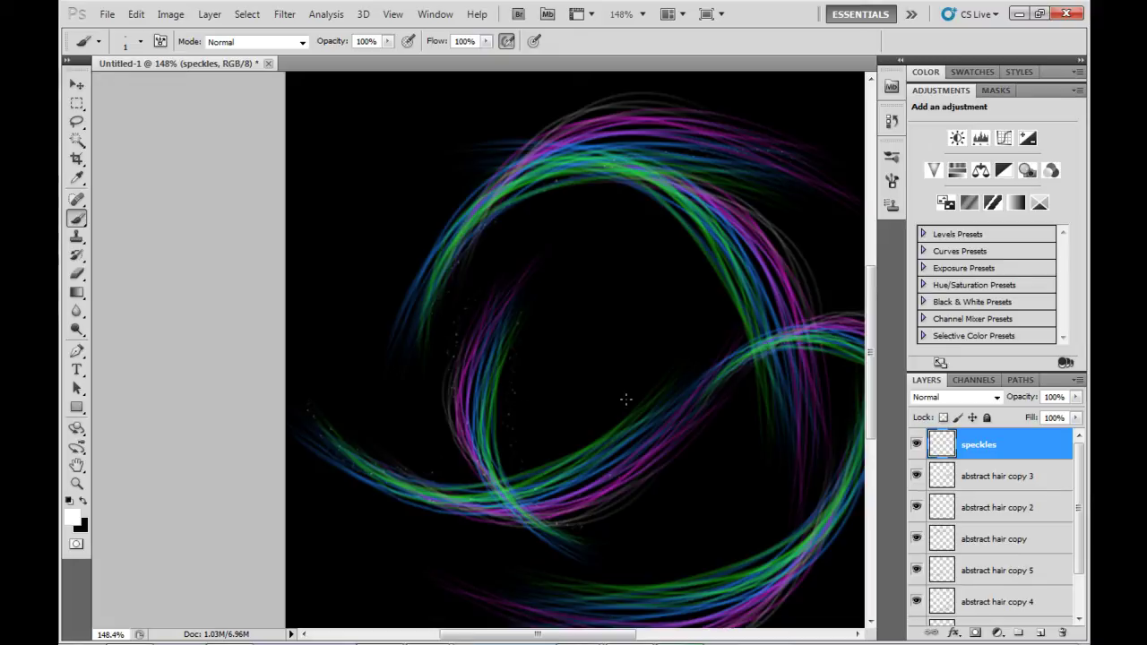
scroll(687, 460, "down", 3)
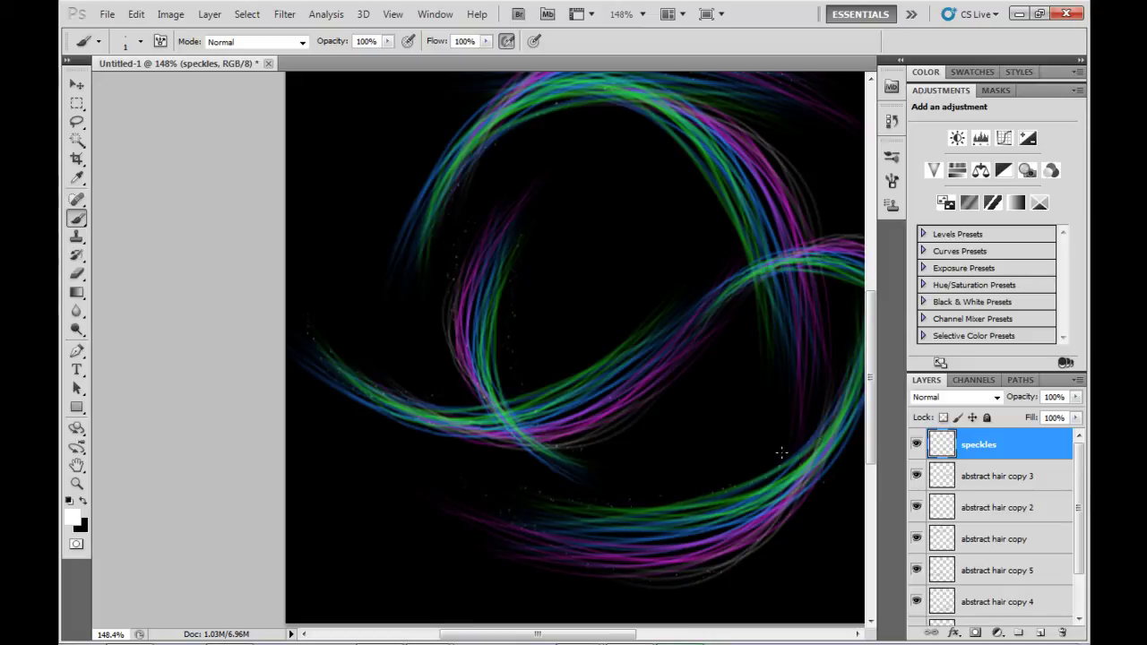
left_click_drag(782, 453, 738, 317)
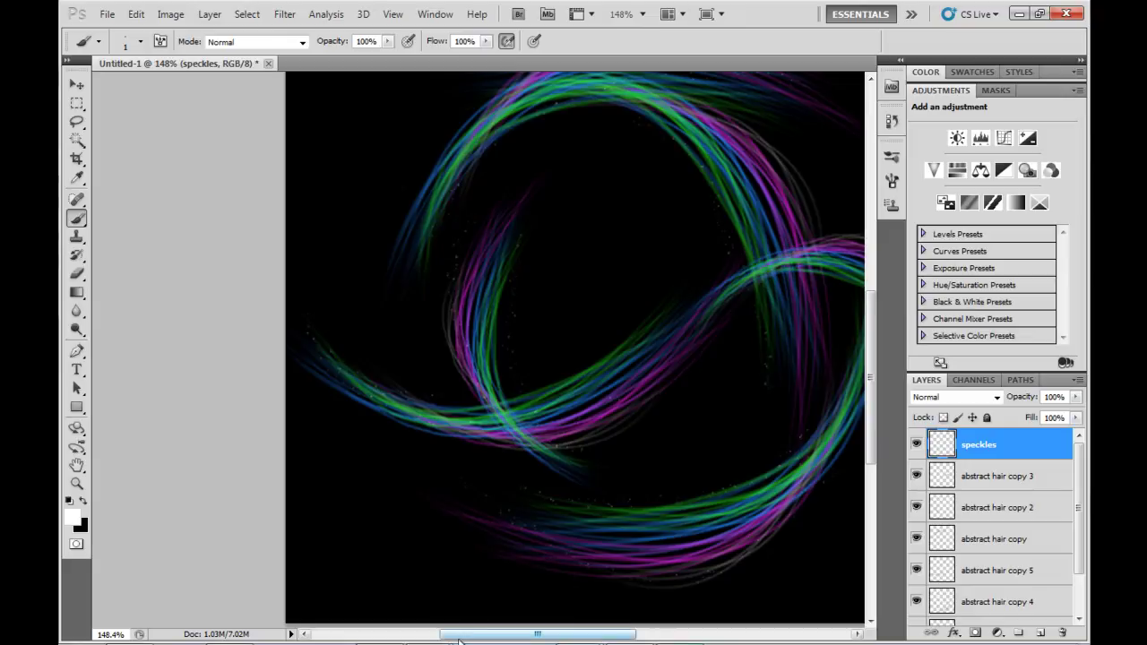
left_click_drag(470, 635, 529, 630)
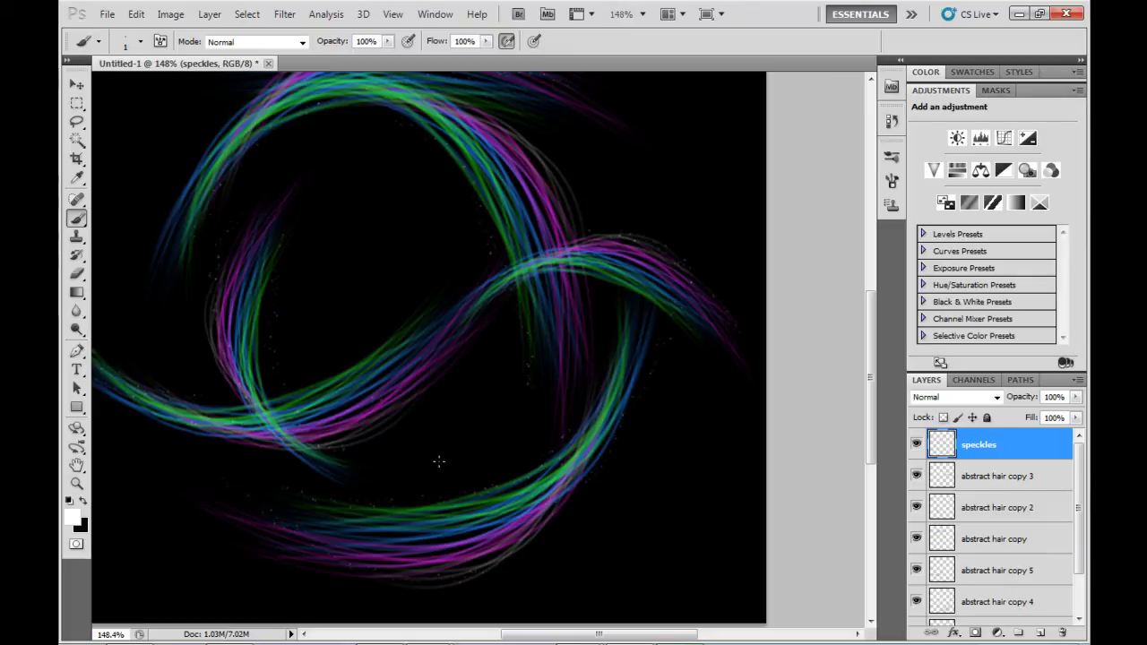
Step: Set the view zoom back to 100%
left_click(123, 633)
type("100")
key("Return")
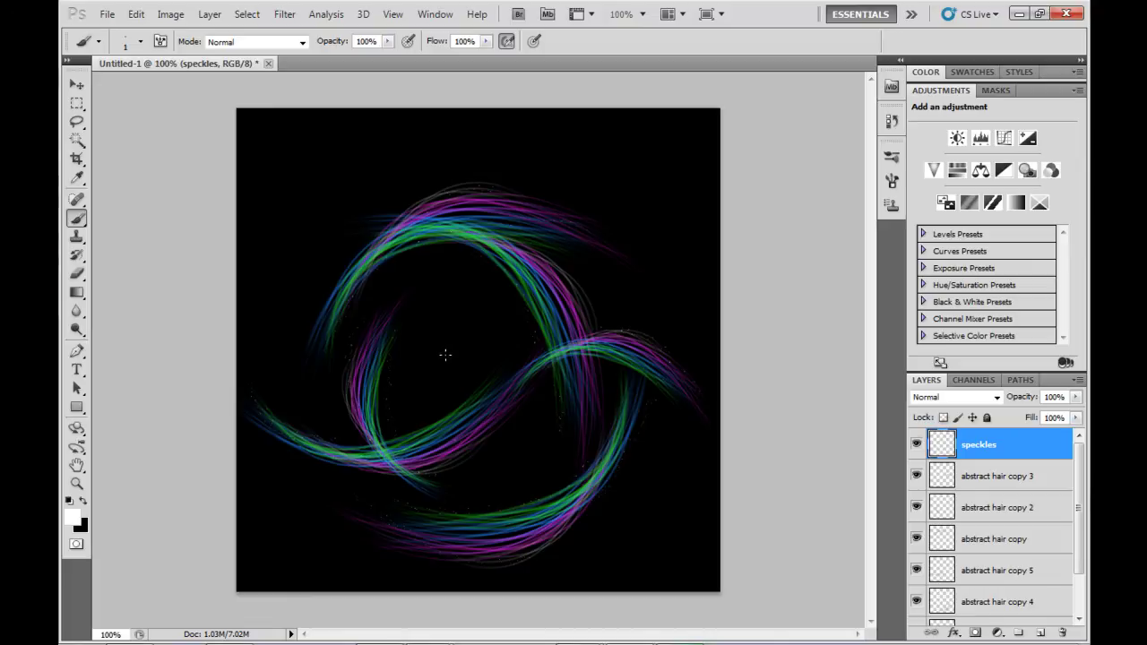
Step: Apply Filter > Sharpen > Sharpen to the speckles layer
left_click(285, 14)
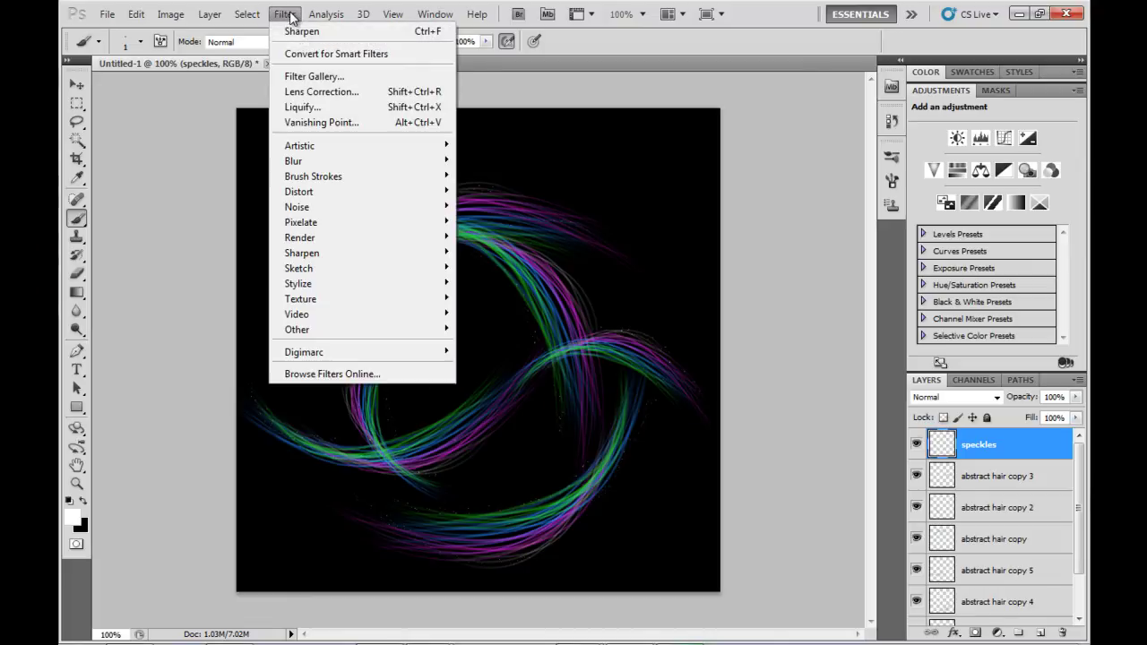
mouse_move(322, 253)
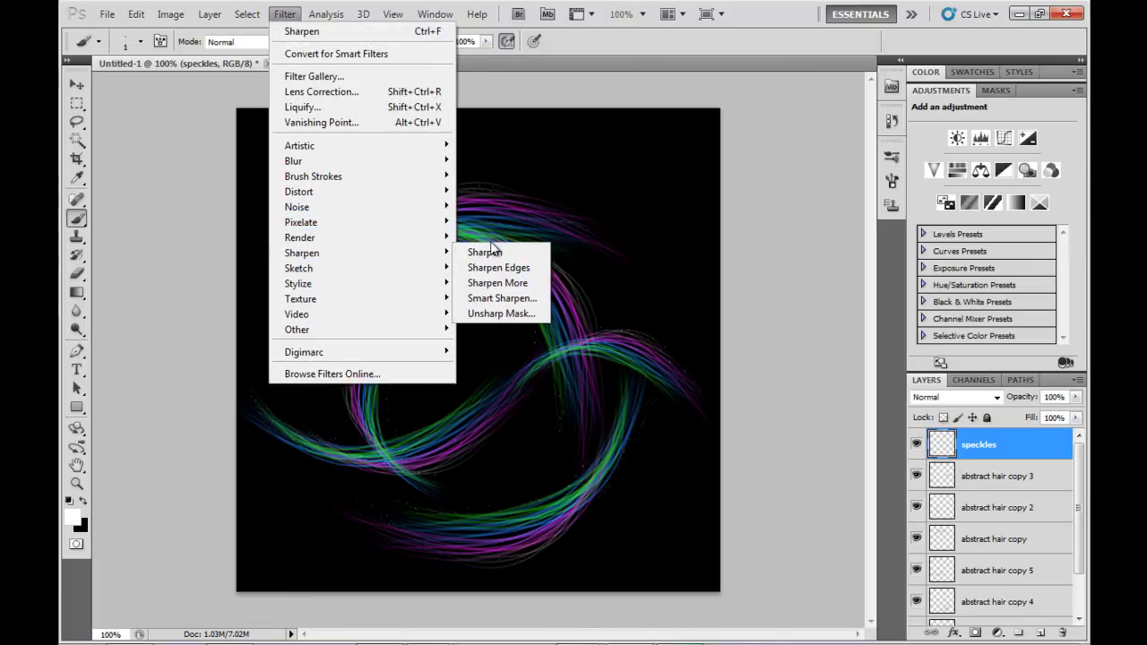
left_click(492, 248)
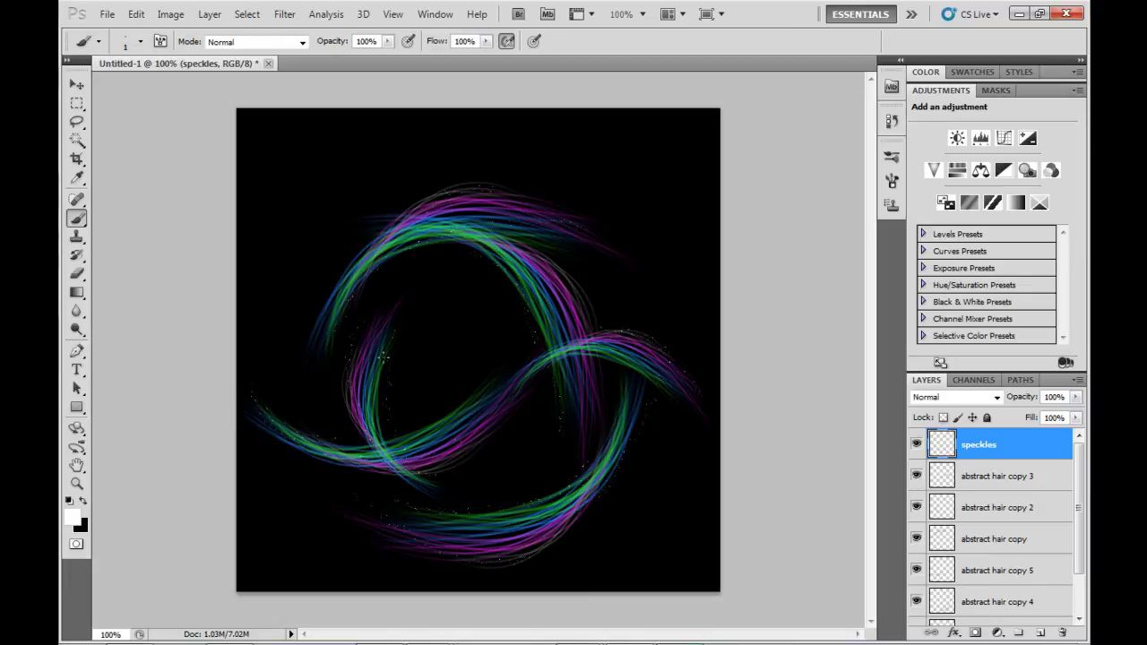